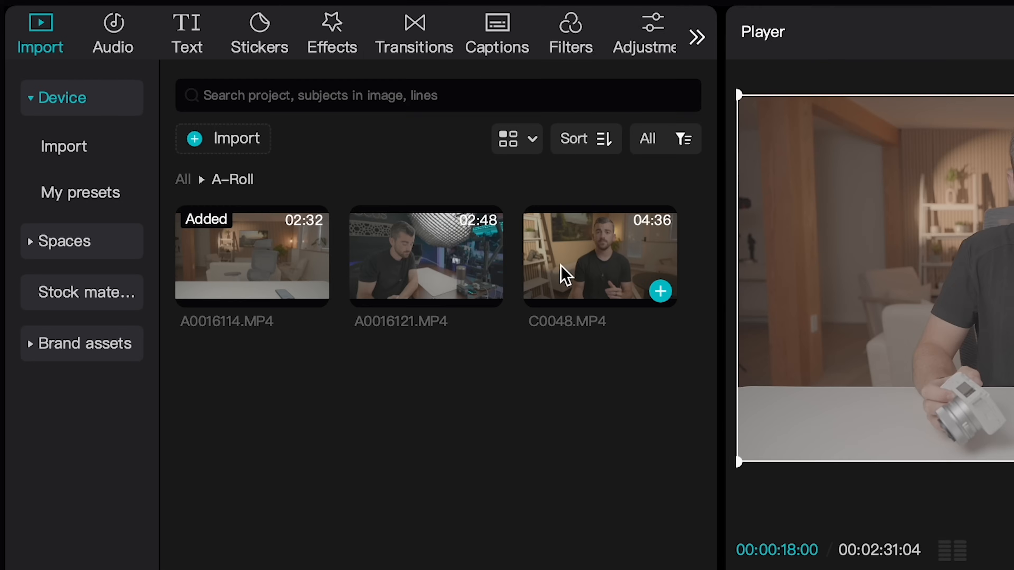
Add the remaining A-Roll clips, C0045.MP4, C0048.MP4 and A0016121.MP4, to the timeline with the first clip
{"action": "left_click_drag", "start_coordinate": [300, 145], "coordinate": [293, 265]}
{"action": "left_click_drag", "start_coordinate": [463, 329], "coordinate": [539, 369]}
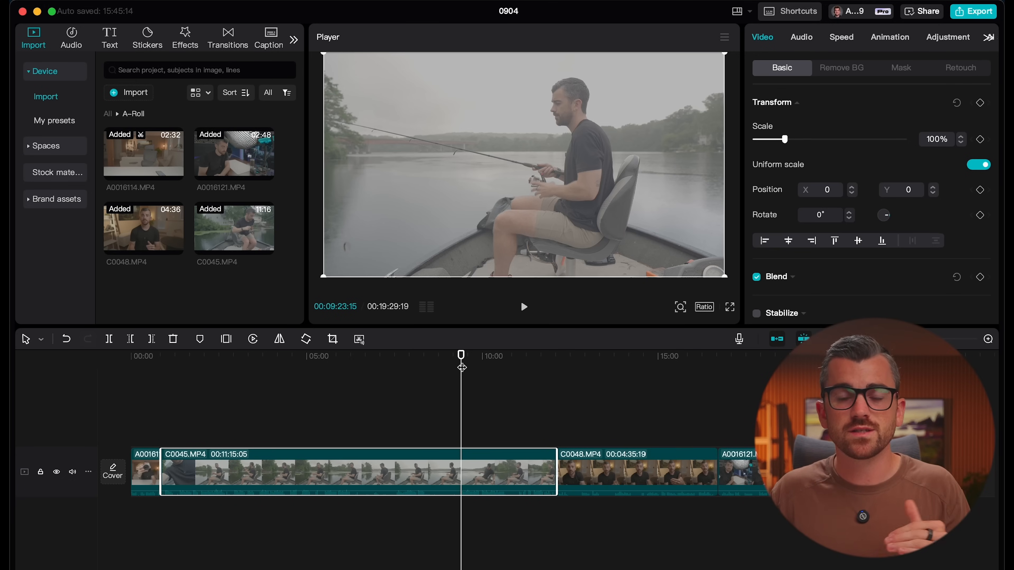
Scrub through the timeline footage and select the C0048.MP4 clip for editing
{"action": "left_click", "coordinate": [138, 355]}
{"action": "left_click_drag", "start_coordinate": [137, 356], "coordinate": [367, 377]}
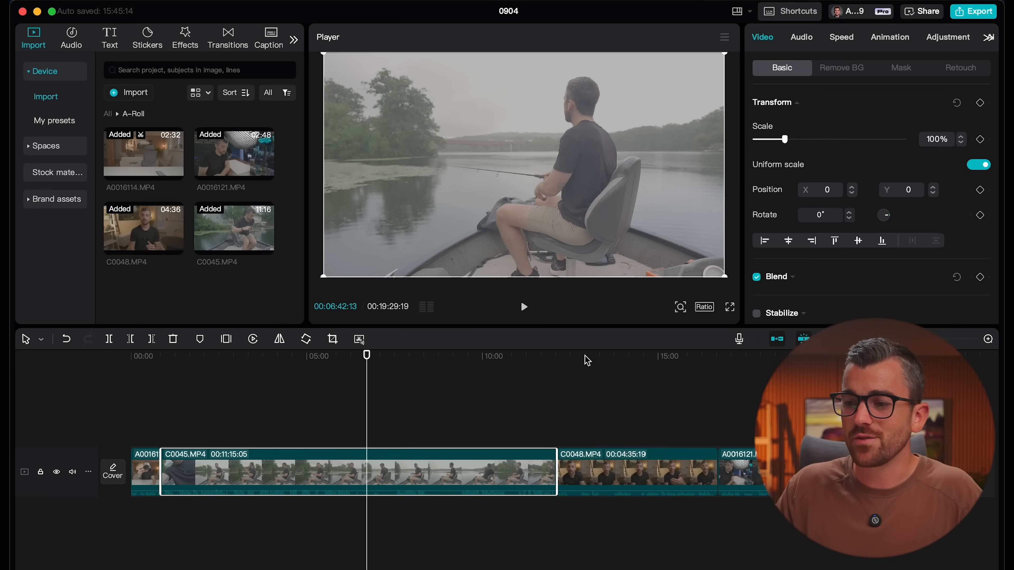
{"action": "left_click", "coordinate": [595, 357]}
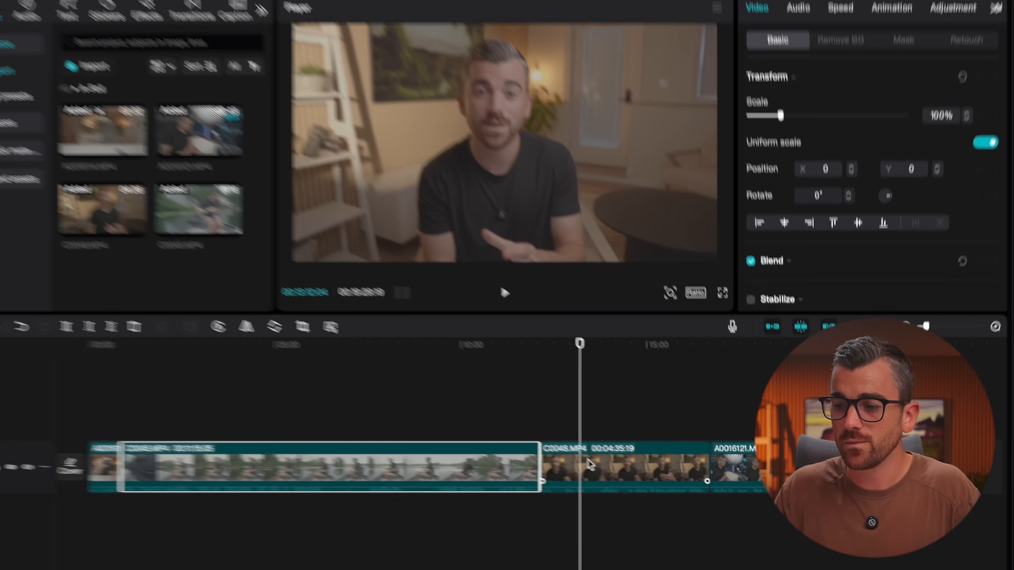
{"action": "left_click", "coordinate": [624, 477]}
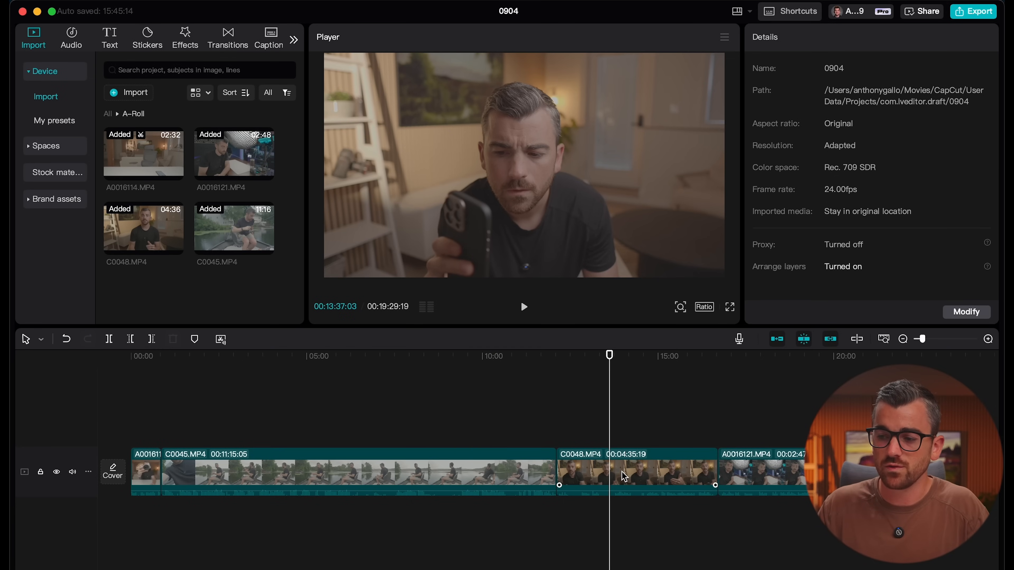
{"action": "left_click", "coordinate": [617, 478]}
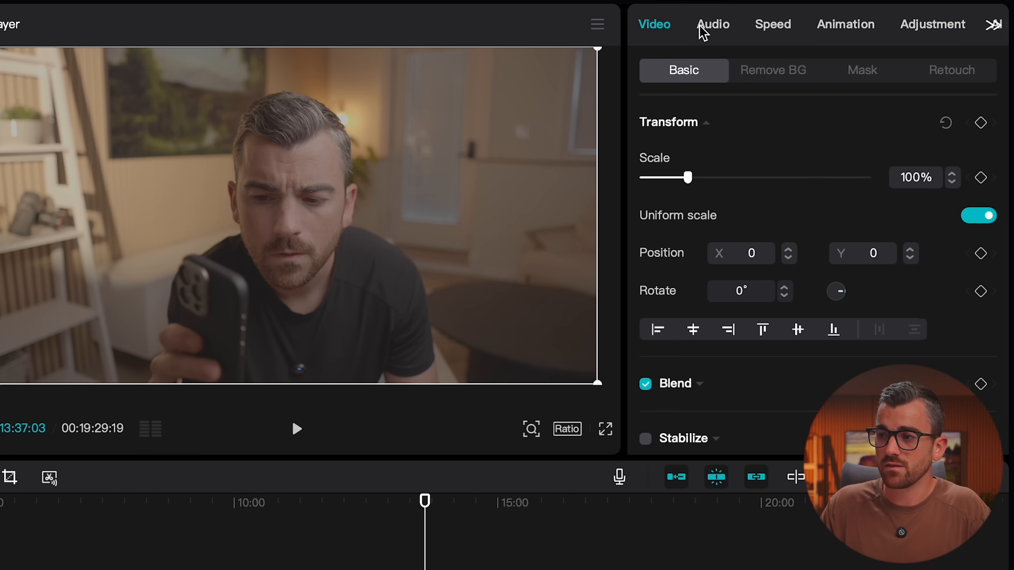
{"action": "left_click", "coordinate": [708, 37]}
{"action": "left_click", "coordinate": [778, 27]}
{"action": "left_click", "coordinate": [848, 28]}
{"action": "left_click", "coordinate": [928, 29]}
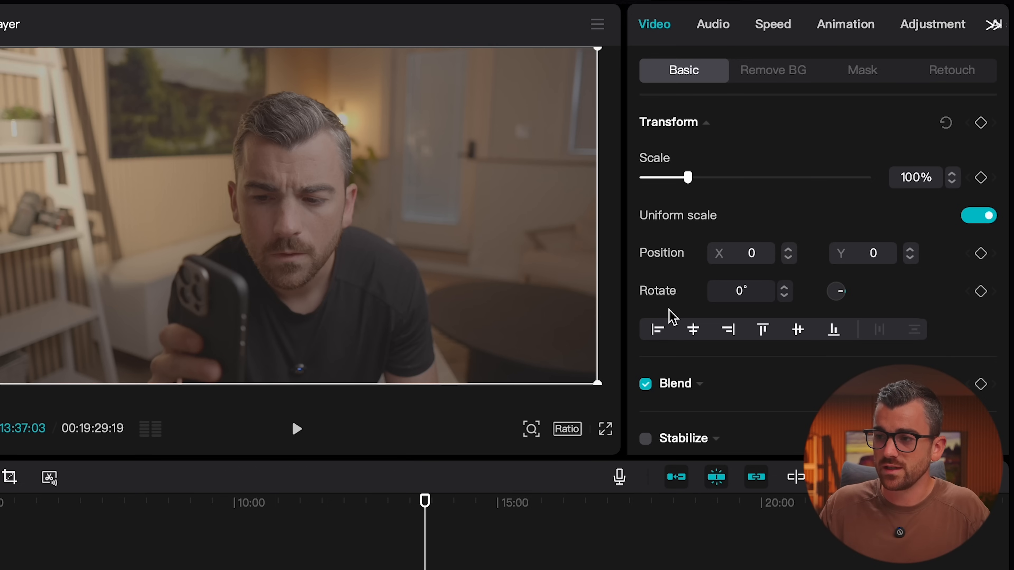
Apply the "2. SLOG3 Sgamut3cine to REC709 .cube" LUT to the C0048.MP4 clip
{"action": "left_click", "coordinate": [940, 29]}
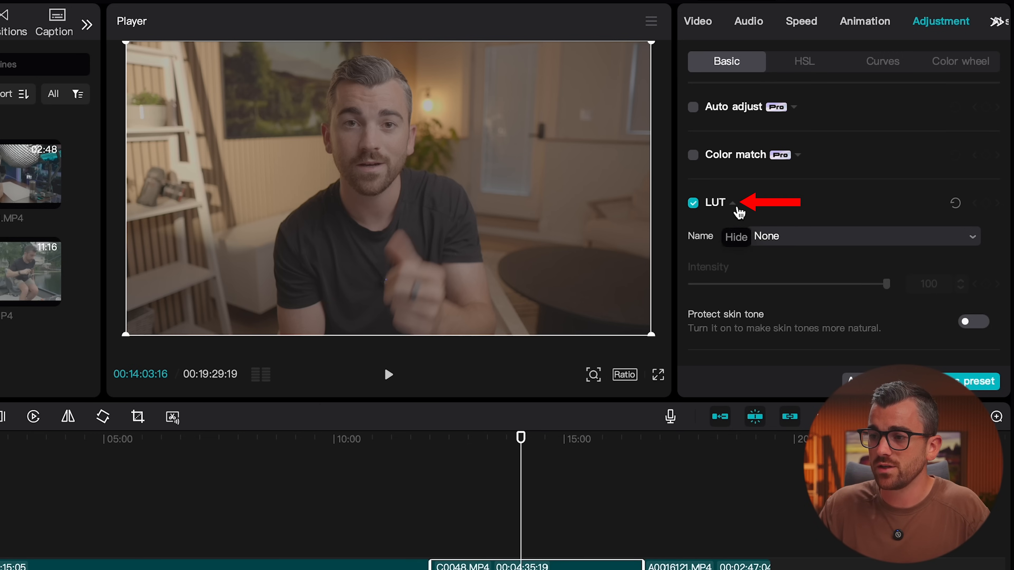
{"action": "left_click", "coordinate": [791, 243]}
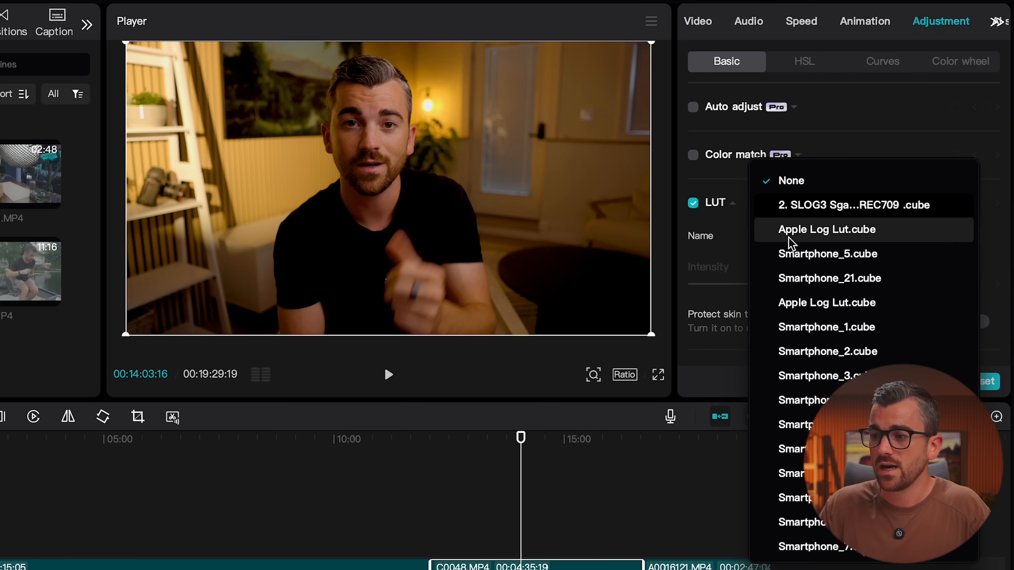
{"action": "scroll", "coordinate": [831, 333], "scroll_direction": "down", "scroll_amount": 10}
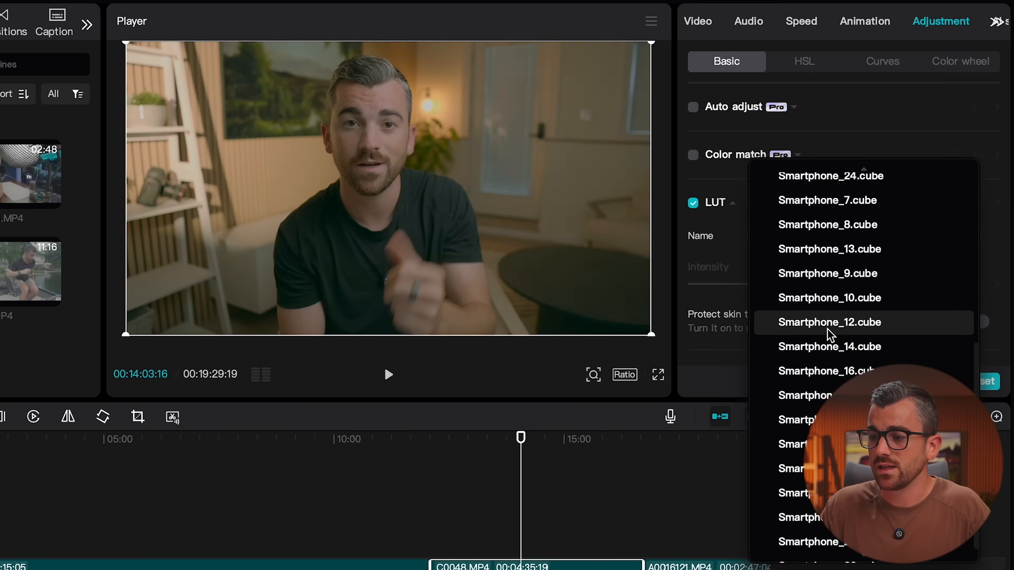
{"action": "scroll", "coordinate": [830, 335], "scroll_direction": "up", "scroll_amount": 10}
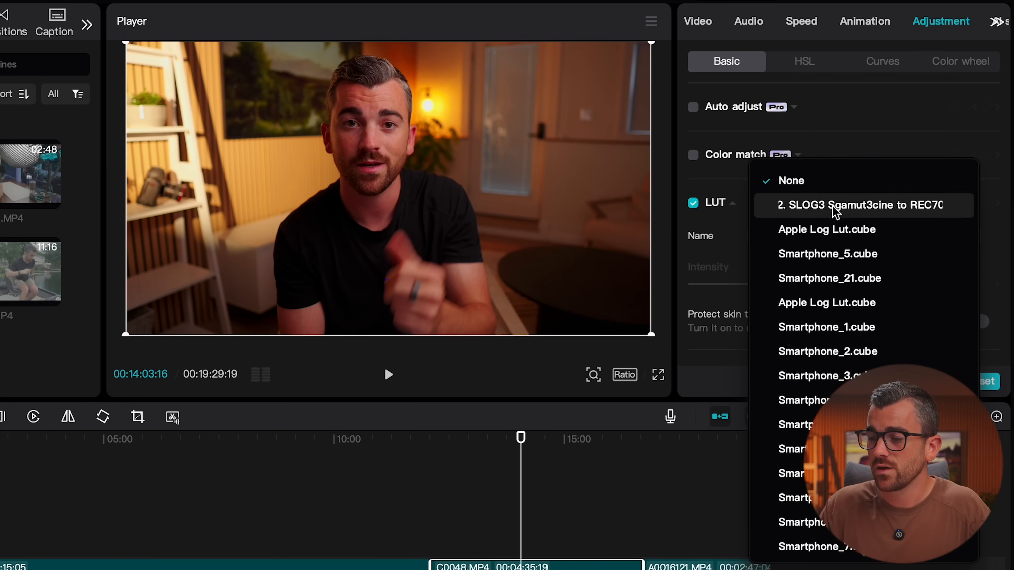
{"action": "left_click", "coordinate": [830, 217]}
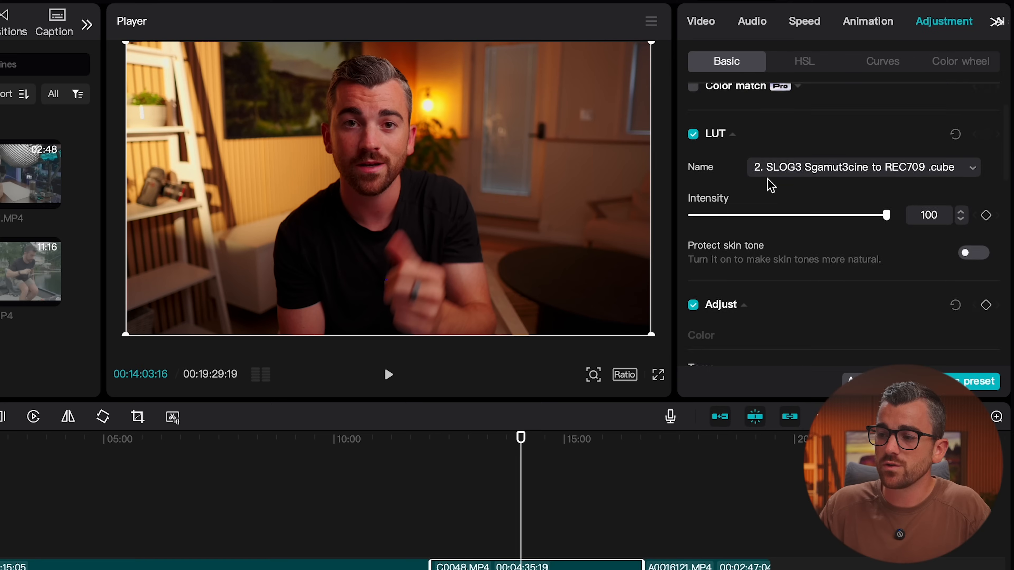
Set the clip's Exposure to 4, Shadow to 13, Highlight to -16 and Contrast to 3
{"action": "scroll", "coordinate": [770, 183], "scroll_direction": "down", "scroll_amount": 5}
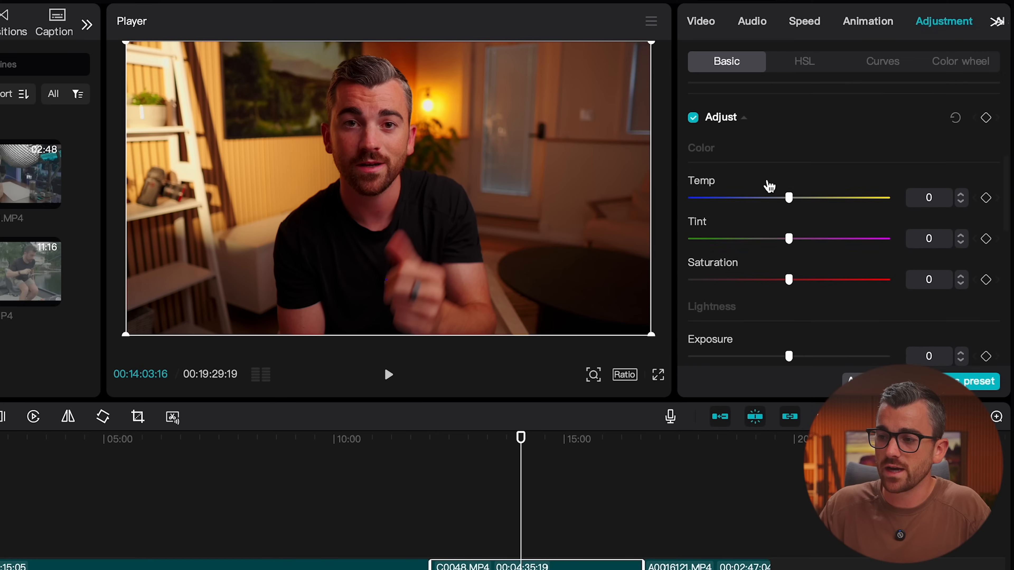
{"action": "scroll", "coordinate": [770, 185], "scroll_direction": "down", "scroll_amount": 2}
{"action": "scroll", "coordinate": [730, 183], "scroll_direction": "down", "scroll_amount": 6}
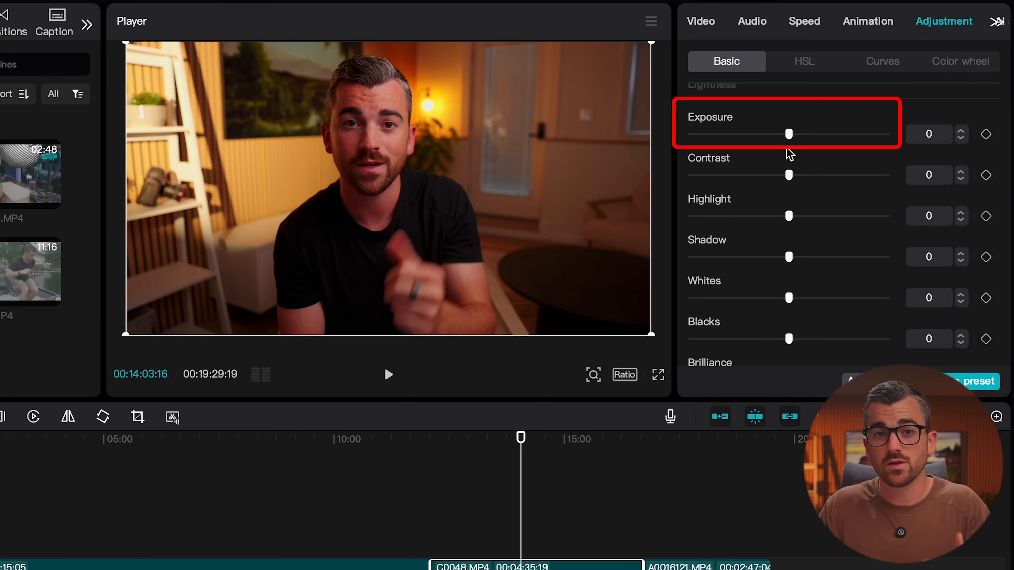
{"action": "left_click_drag", "start_coordinate": [789, 136], "coordinate": [794, 138]}
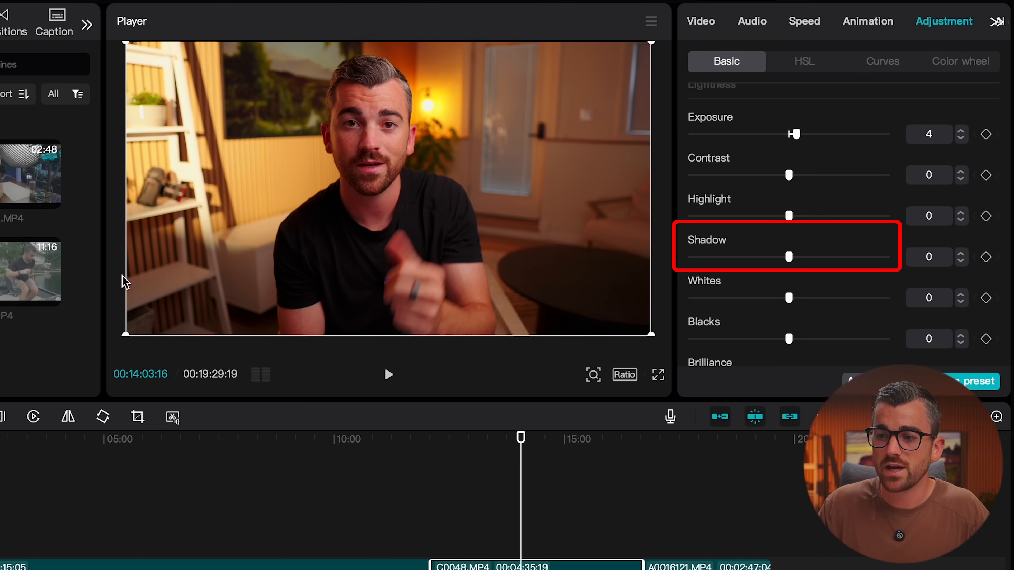
{"action": "left_click_drag", "start_coordinate": [790, 258], "coordinate": [811, 259]}
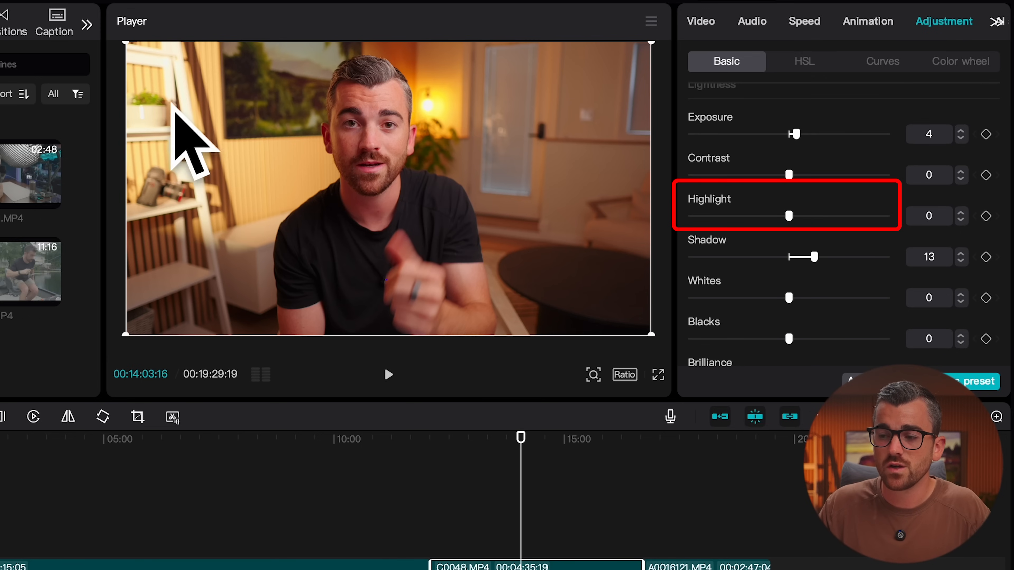
{"action": "left_click_drag", "start_coordinate": [795, 218], "coordinate": [755, 221]}
{"action": "left_click_drag", "start_coordinate": [789, 175], "coordinate": [793, 184]}
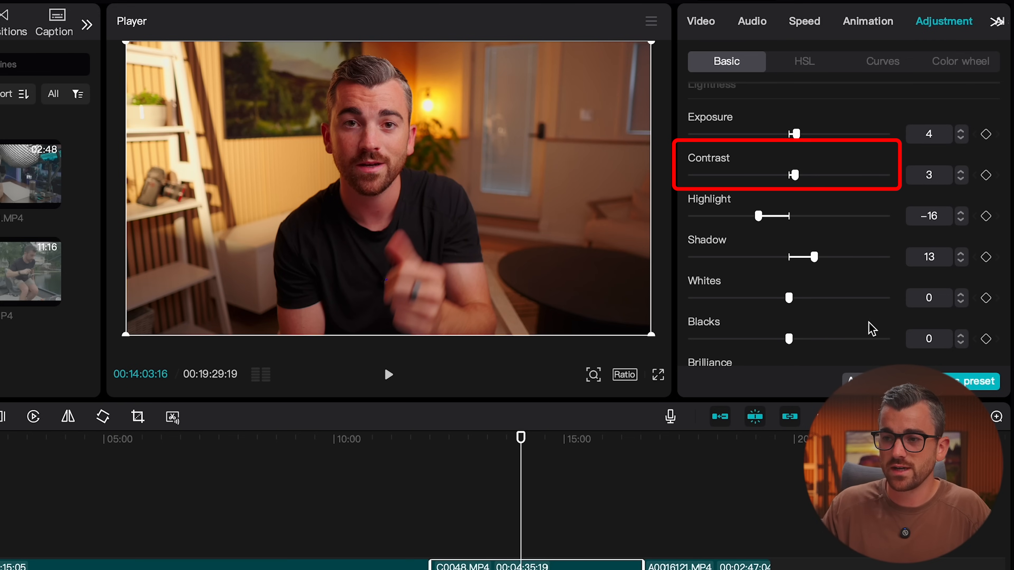
Set the clip's Brilliance to 4 in the lightness adjustments
{"action": "scroll", "coordinate": [734, 290], "scroll_direction": "down", "scroll_amount": 2}
{"action": "scroll", "coordinate": [736, 291], "scroll_direction": "up", "scroll_amount": 3}
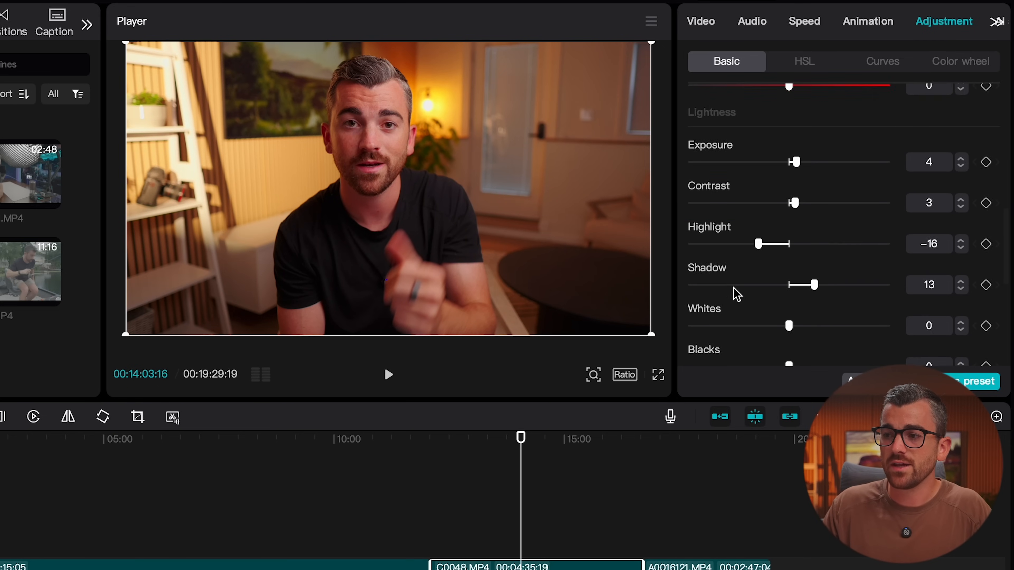
{"action": "scroll", "coordinate": [737, 293], "scroll_direction": "up", "scroll_amount": 4}
{"action": "scroll", "coordinate": [733, 290], "scroll_direction": "down", "scroll_amount": 10}
{"action": "scroll", "coordinate": [767, 270], "scroll_direction": "down", "scroll_amount": 1}
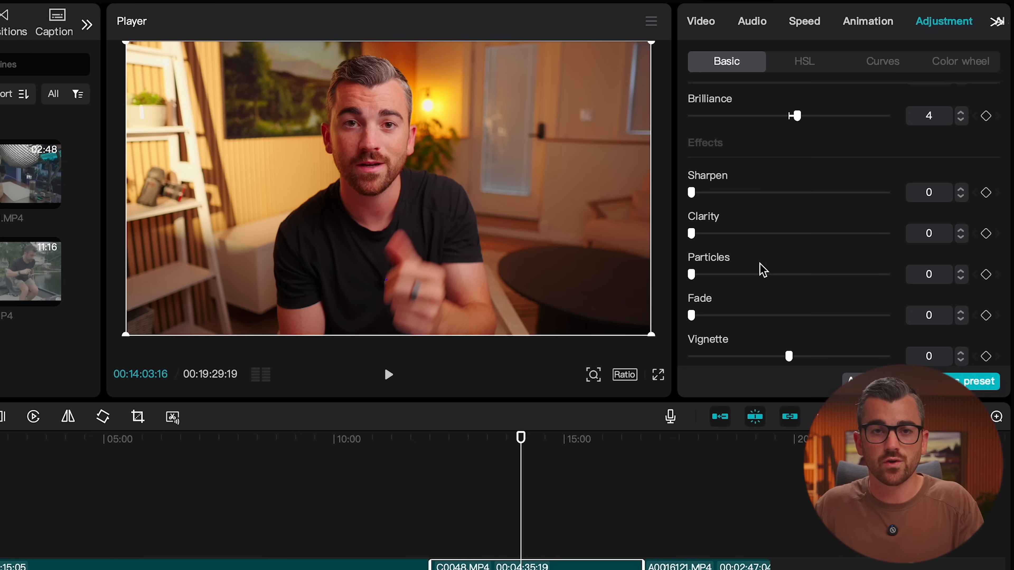
Try shifting the clip's colour temperature and return Temp to 0
{"action": "scroll", "coordinate": [755, 256], "scroll_direction": "up", "scroll_amount": 6}
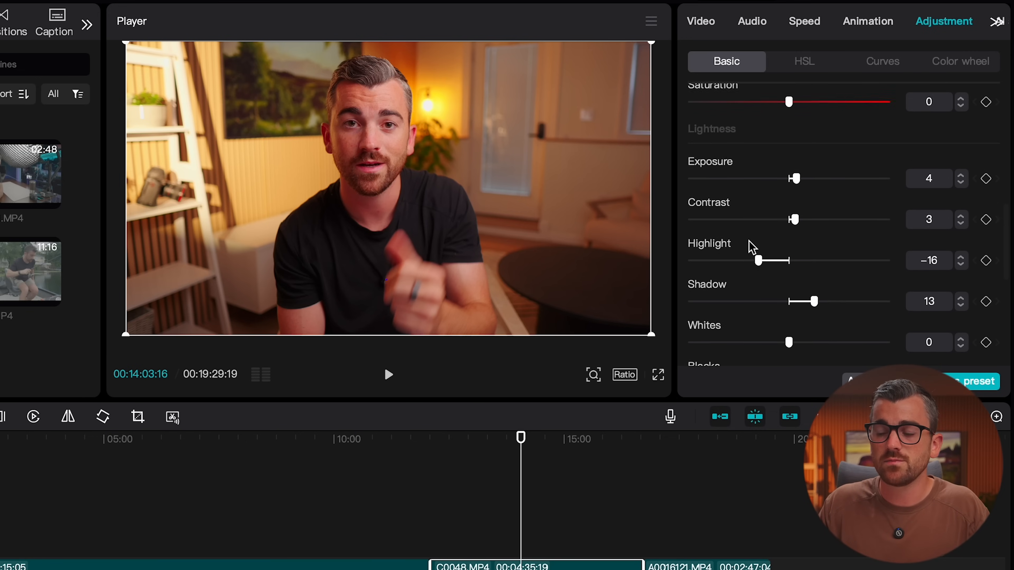
{"action": "scroll", "coordinate": [753, 249], "scroll_direction": "up", "scroll_amount": 1}
{"action": "scroll", "coordinate": [732, 244], "scroll_direction": "up", "scroll_amount": 3}
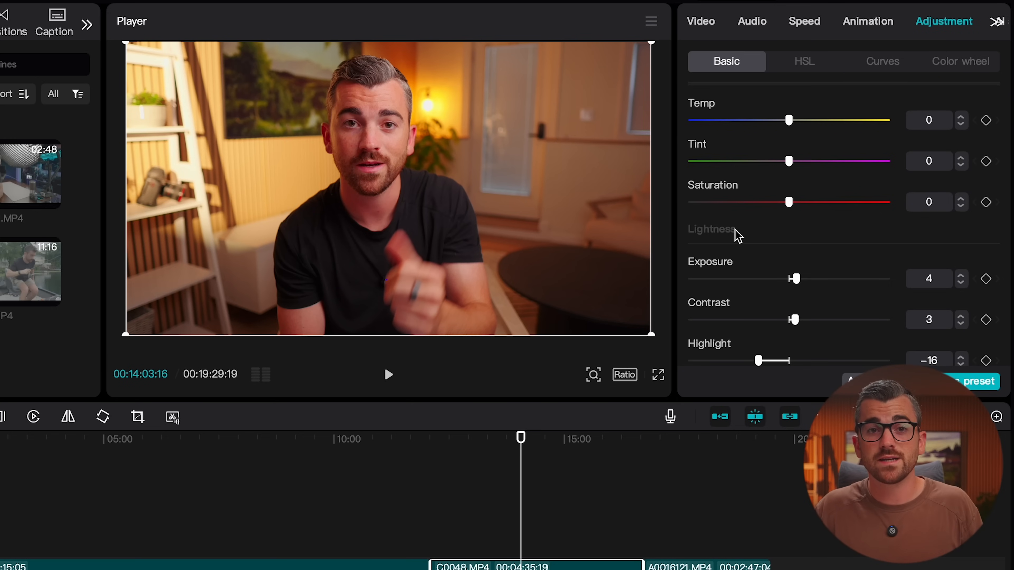
{"action": "scroll", "coordinate": [743, 227], "scroll_direction": "down", "scroll_amount": 3}
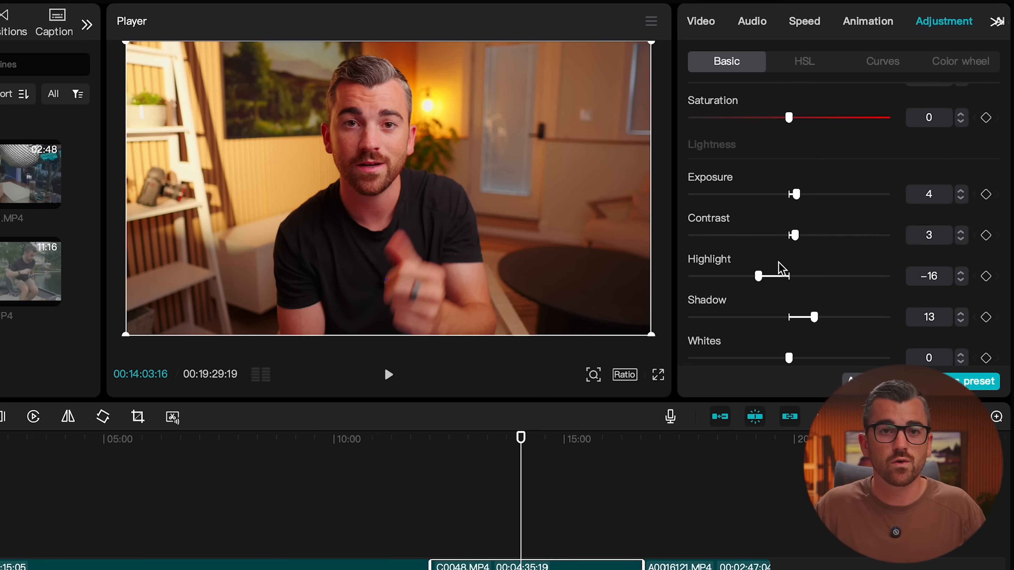
{"action": "scroll", "coordinate": [783, 270], "scroll_direction": "up", "scroll_amount": 5}
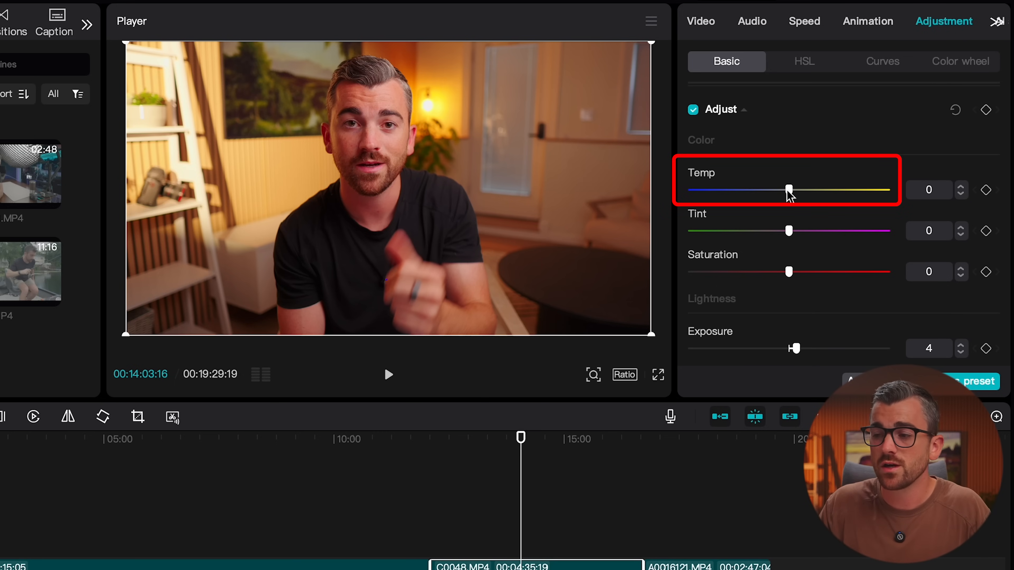
{"action": "mouse_move", "coordinate": [789, 191]}
{"action": "left_mouse_down"}
{"action": "mouse_move", "coordinate": [765, 190]}
{"action": "mouse_move", "coordinate": [827, 191]}
{"action": "mouse_move", "coordinate": [774, 191]}
{"action": "mouse_move", "coordinate": [789, 191]}
{"action": "left_mouse_up"}
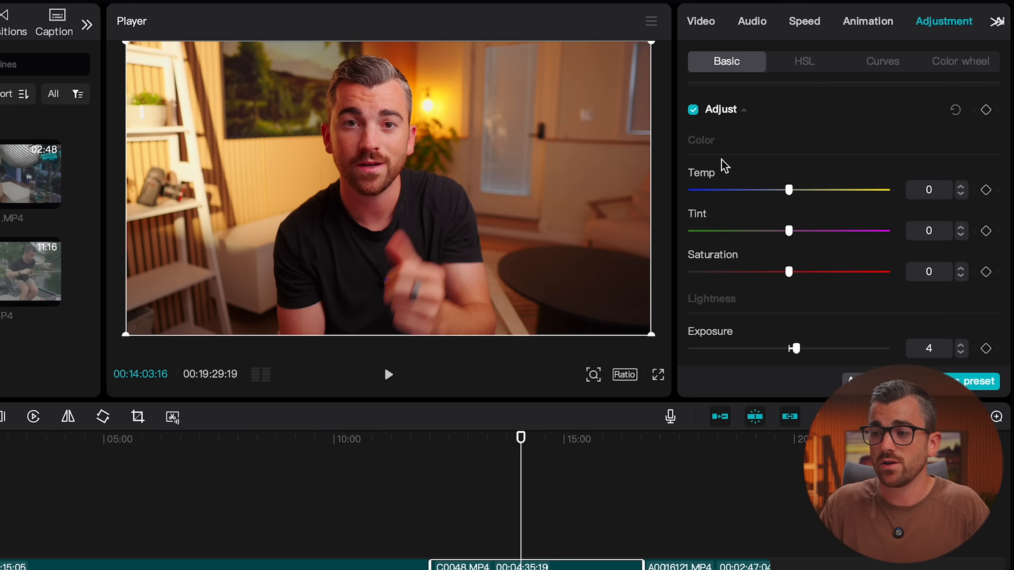
Compare the clip with its adjustments turned off and on, and apply the grade to all clips
{"action": "left_click", "coordinate": [694, 112]}
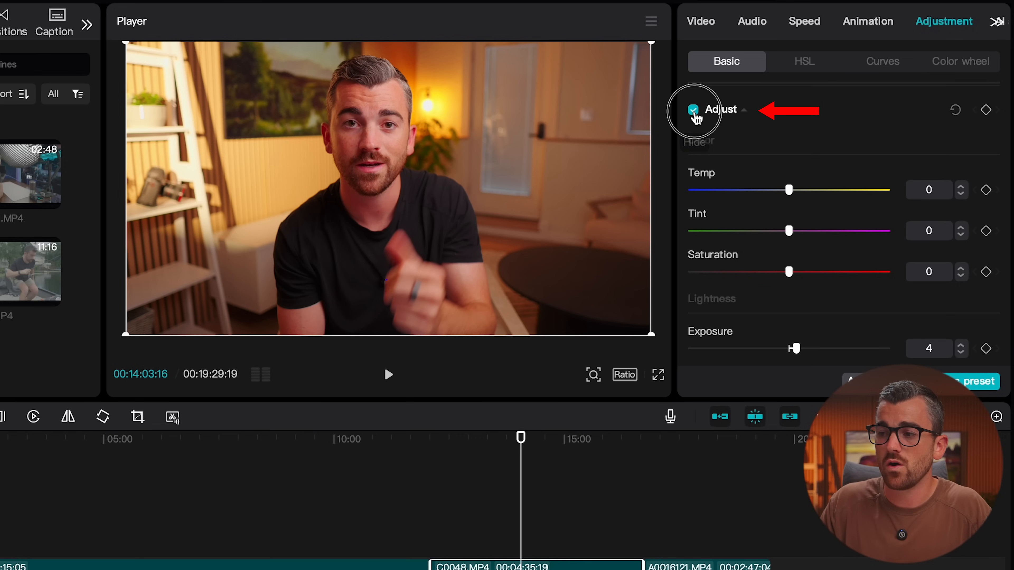
{"action": "left_click", "coordinate": [694, 113]}
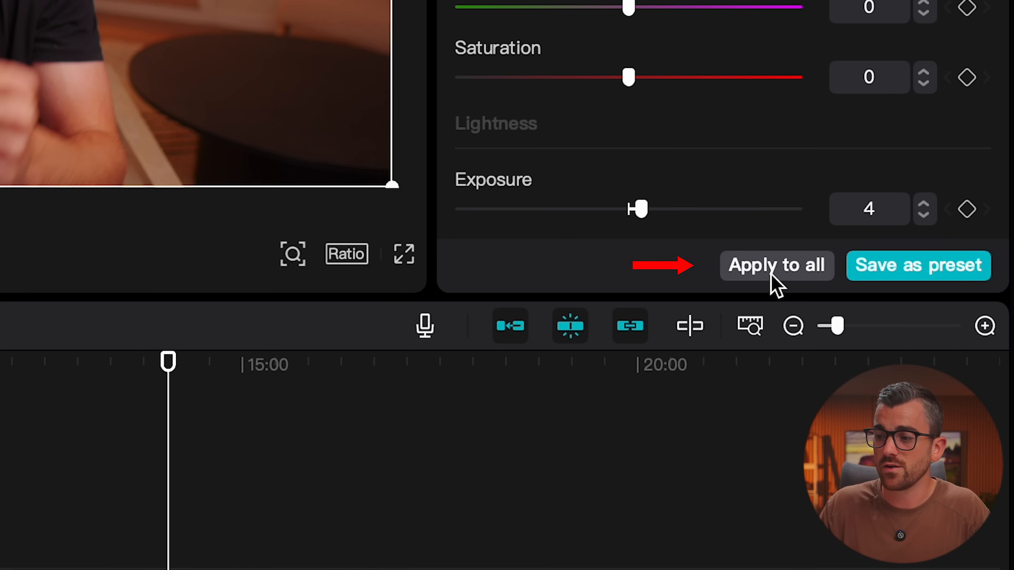
{"action": "left_click", "coordinate": [768, 264]}
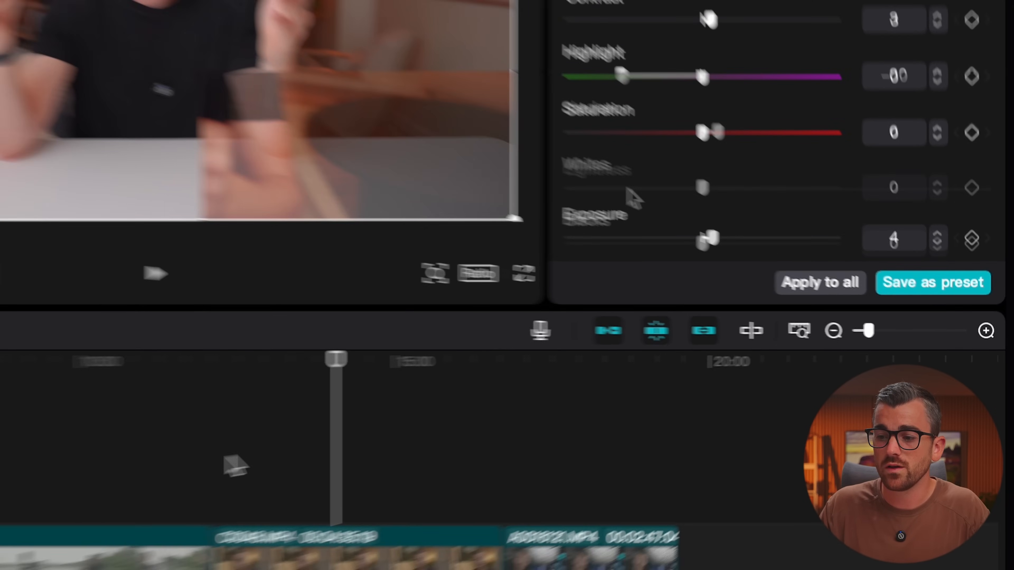
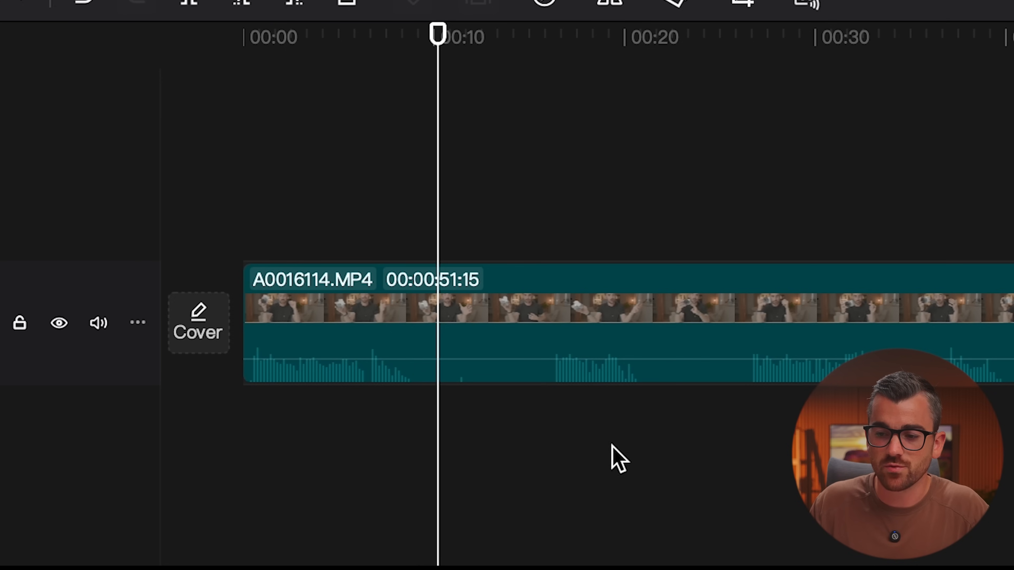
Split the A0016114.MP4 clip at 00:00:08:22, where the first spoken section ends
{"action": "left_click_drag", "start_coordinate": [277, 40], "coordinate": [426, 177]}
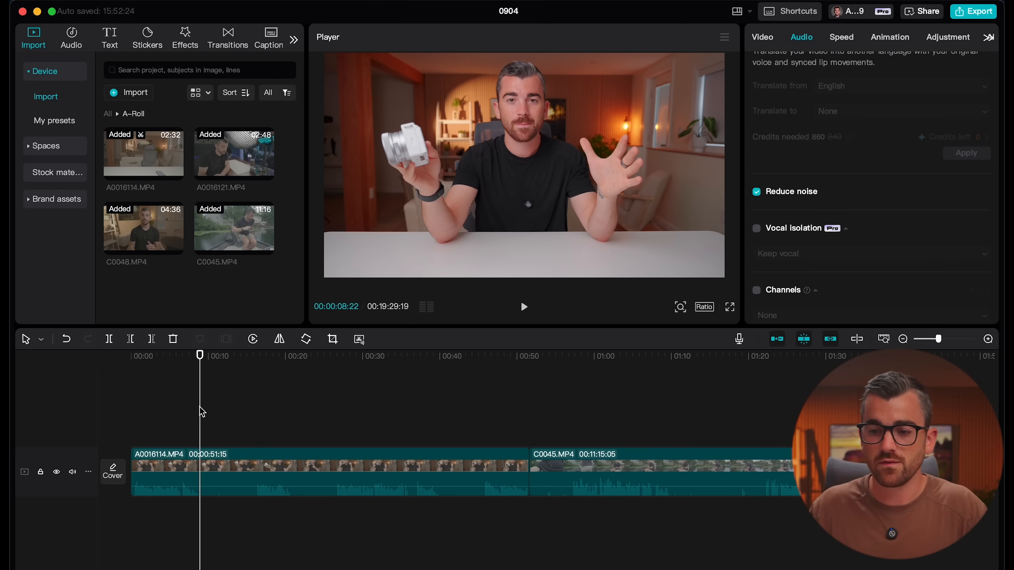
{"action": "left_click", "coordinate": [230, 466]}
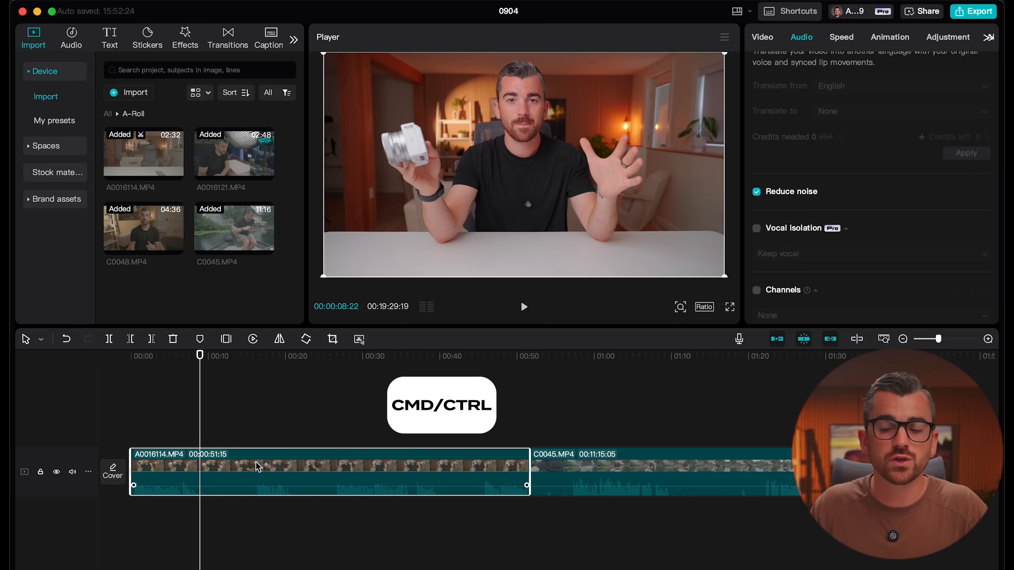
{"action": "key", "text": "super+b"}
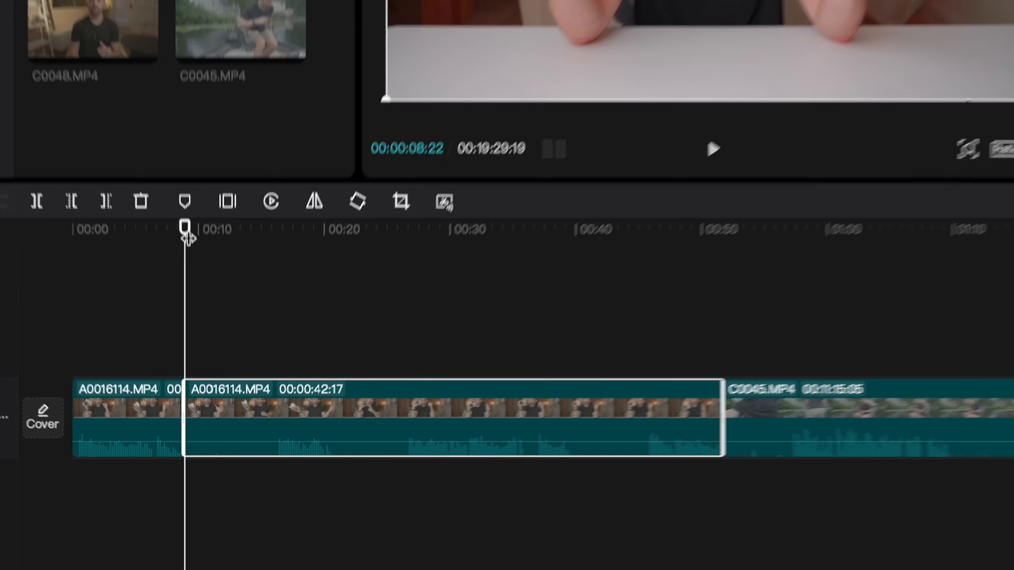
Cut the silent start of the second A0016114.MP4 piece up to 00:00:16:03 and close the gap
{"action": "left_click_drag", "start_coordinate": [182, 206], "coordinate": [264, 208]}
{"action": "left_click_drag", "start_coordinate": [248, 362], "coordinate": [258, 361]}
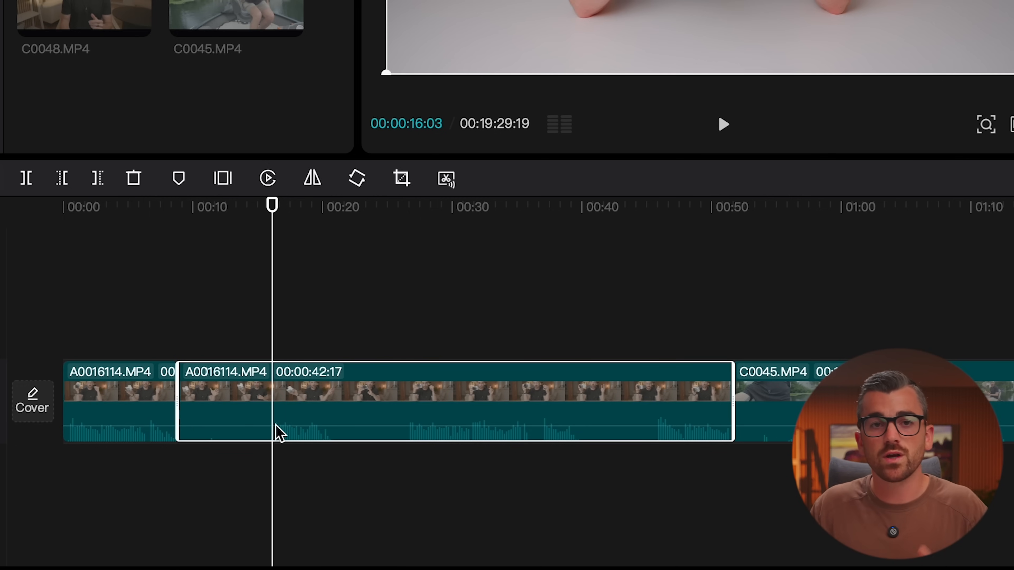
{"action": "key", "text": "q"}
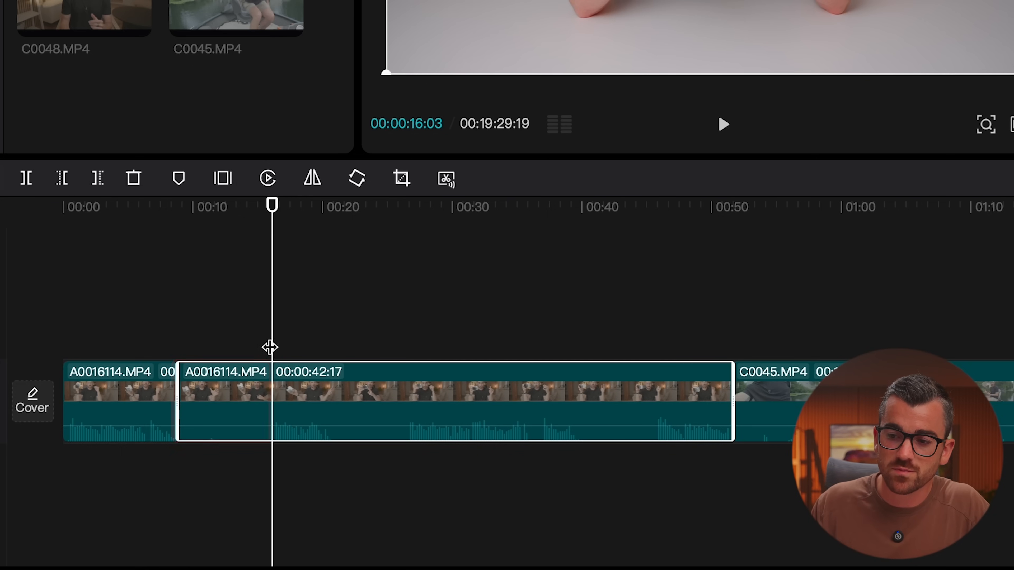
{"action": "mouse_move", "coordinate": [195, 420]}
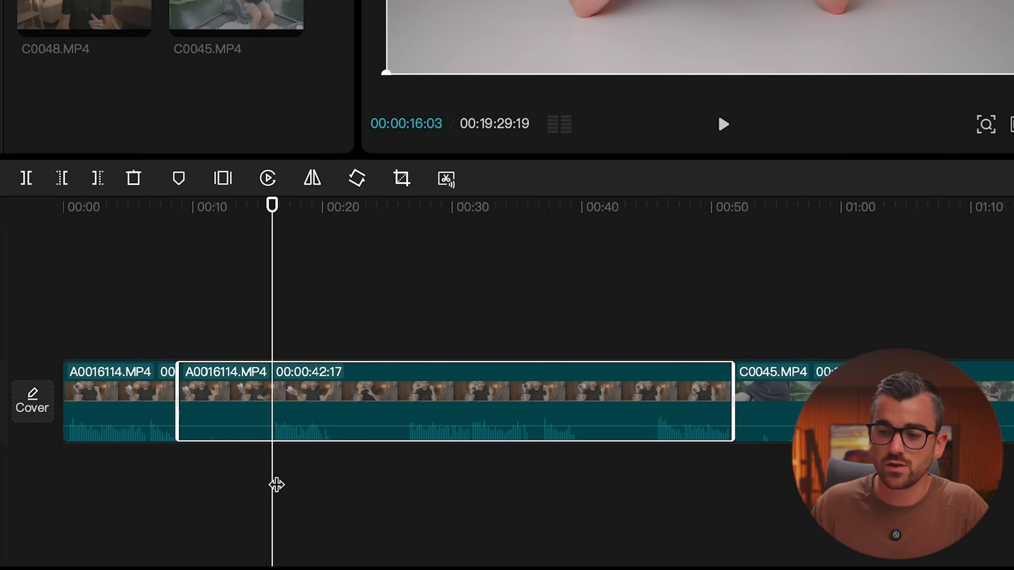
{"action": "key", "text": "q"}
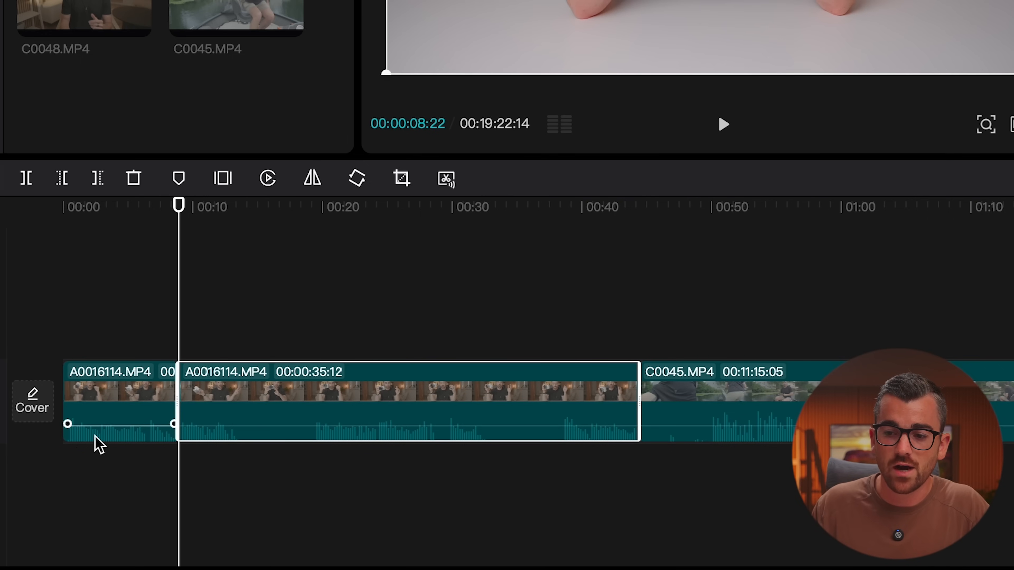
{"action": "left_click", "coordinate": [118, 443]}
{"action": "left_click", "coordinate": [198, 443]}
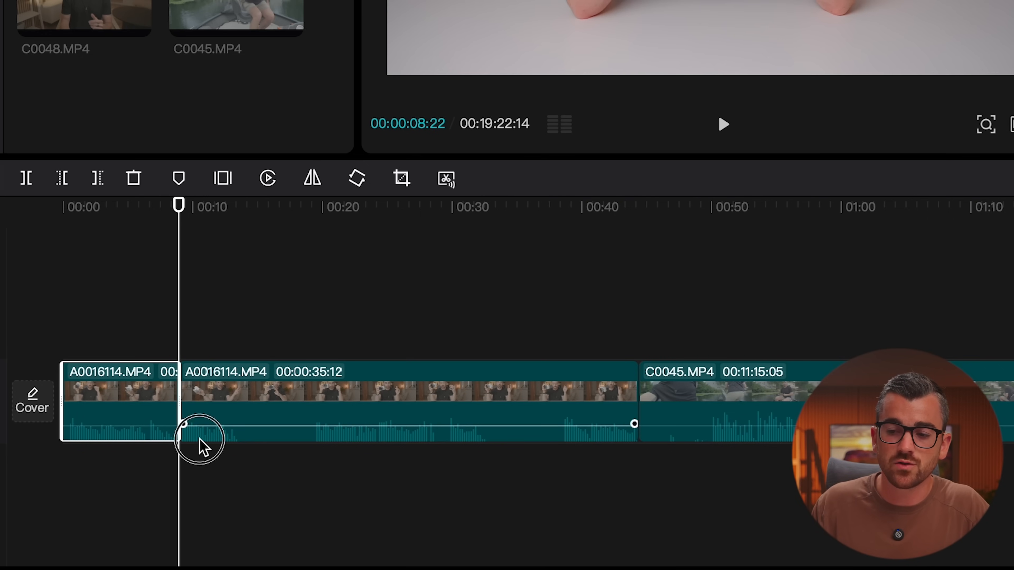
Split the second A0016114.MP4 piece at 00:00:13:11 and cut the silence that follows up to 00:00:19:07, closing the gap
{"action": "left_click_drag", "start_coordinate": [179, 206], "coordinate": [238, 209]}
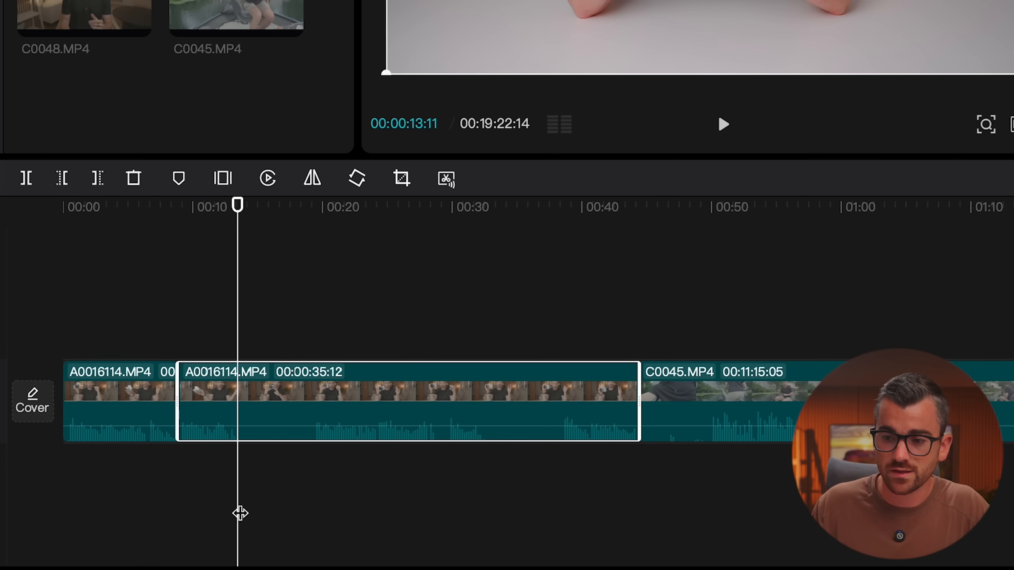
{"action": "key", "text": "ctrl+b"}
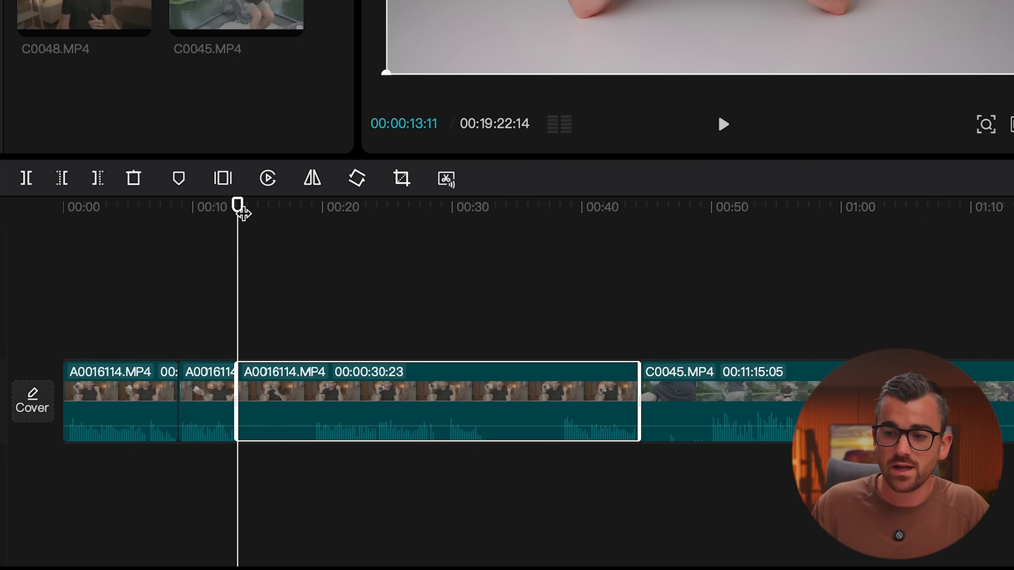
{"action": "left_click_drag", "start_coordinate": [237, 207], "coordinate": [314, 205]}
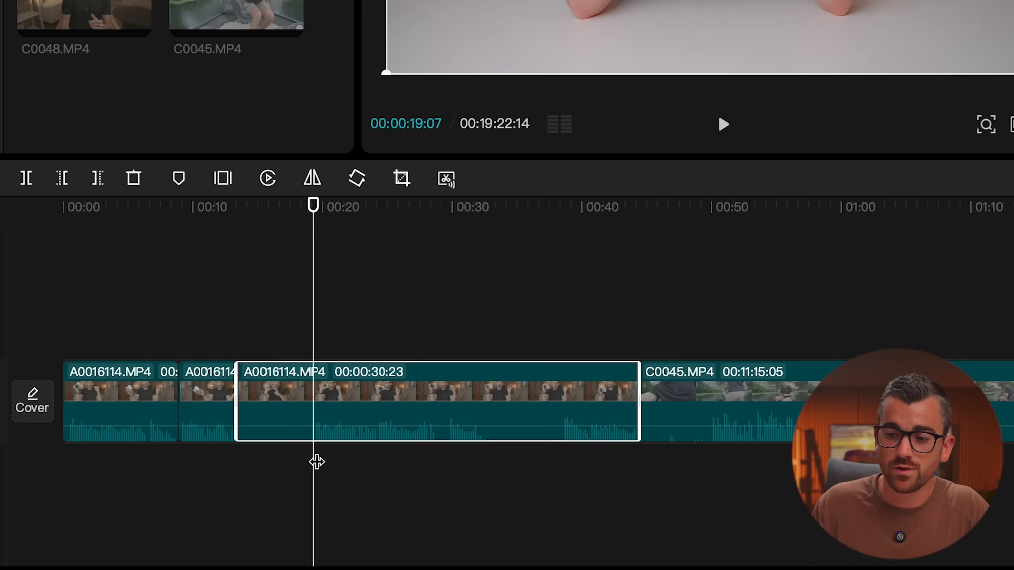
{"action": "key", "text": "q"}
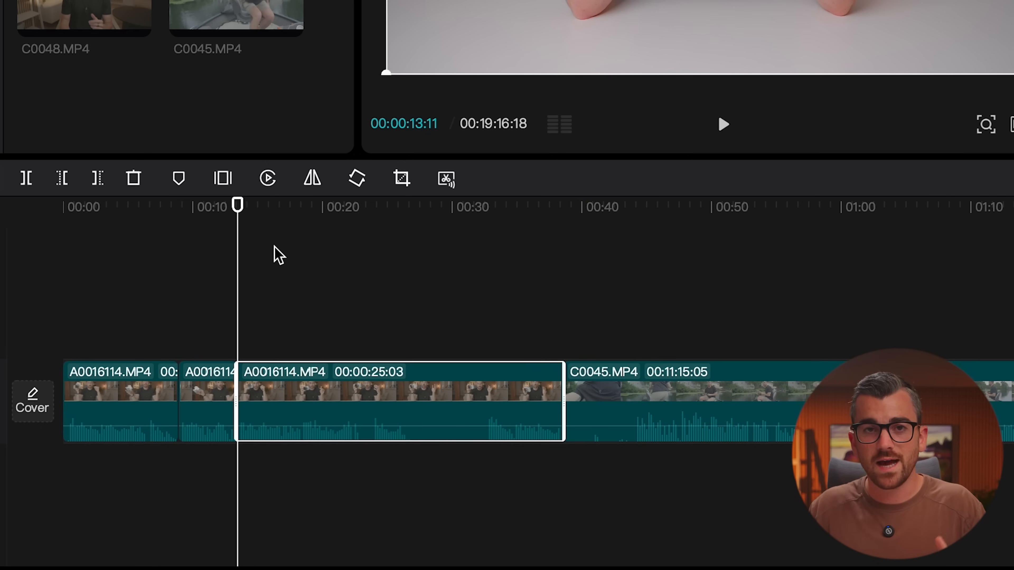
Cut the silent stretch between 00:00:27:00 and 00:00:32:13 out of the third A0016114.MP4 piece and close the gap
{"action": "left_click_drag", "start_coordinate": [238, 206], "coordinate": [483, 262]}
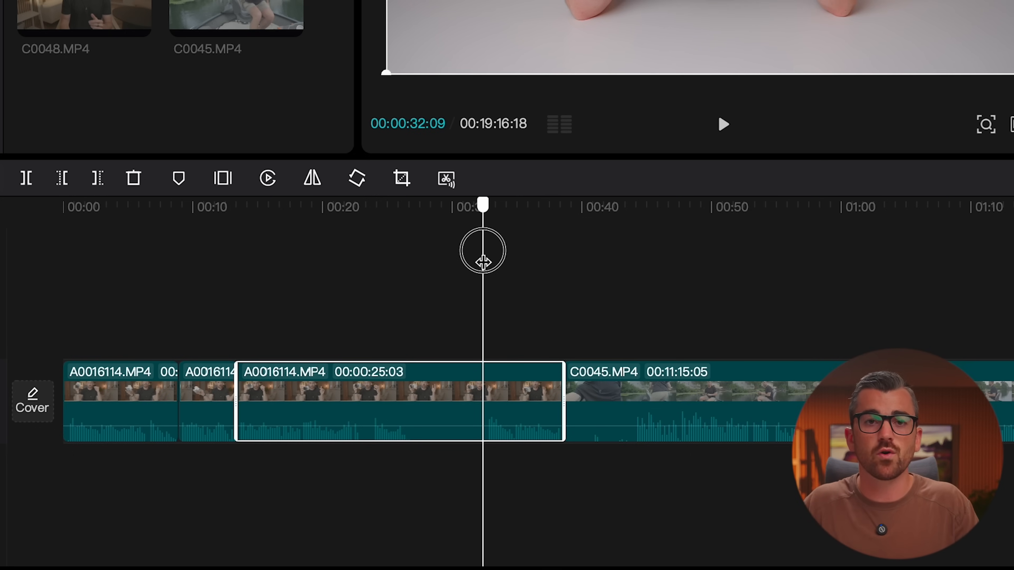
{"action": "left_click_drag", "start_coordinate": [483, 261], "coordinate": [485, 264]}
{"action": "key", "text": "ctrl+b"}
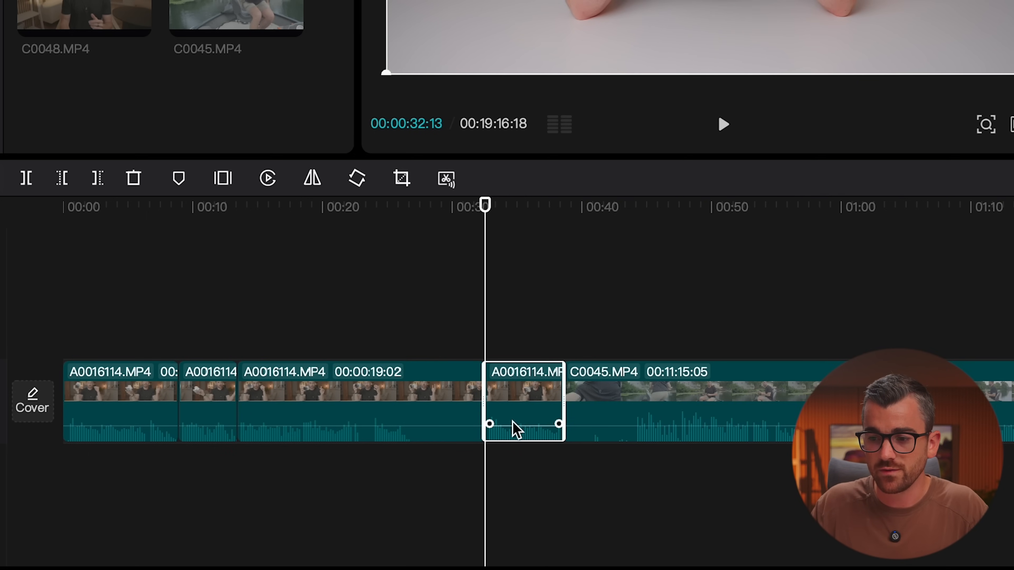
{"action": "left_click_drag", "start_coordinate": [486, 215], "coordinate": [413, 240]}
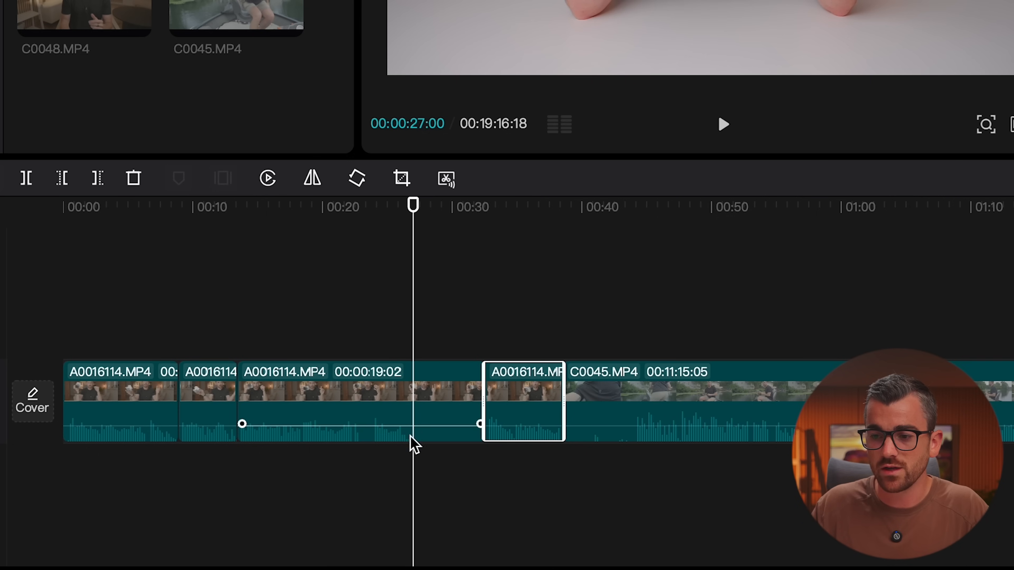
{"action": "left_click", "coordinate": [441, 437]}
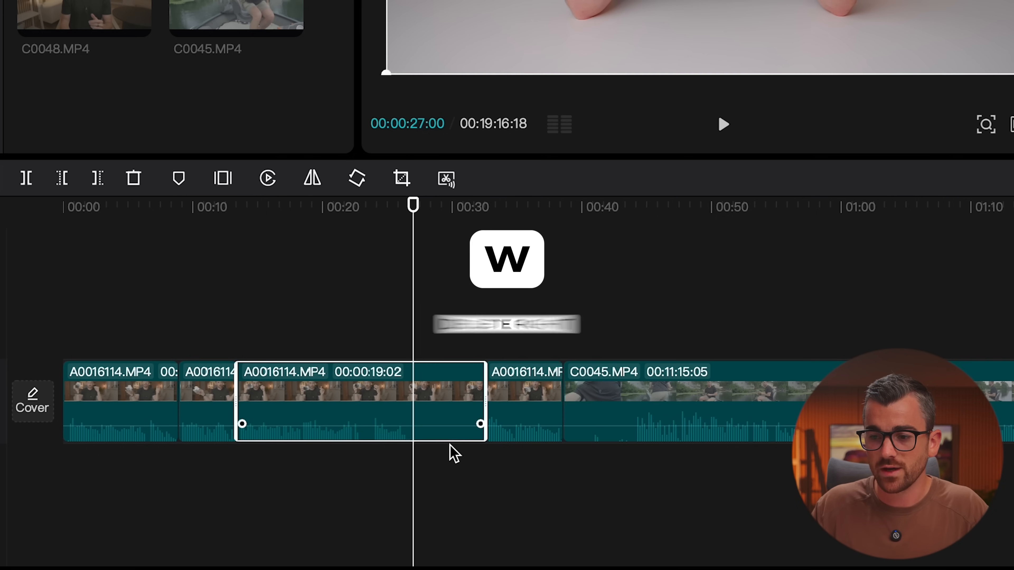
{"action": "key", "text": "w"}
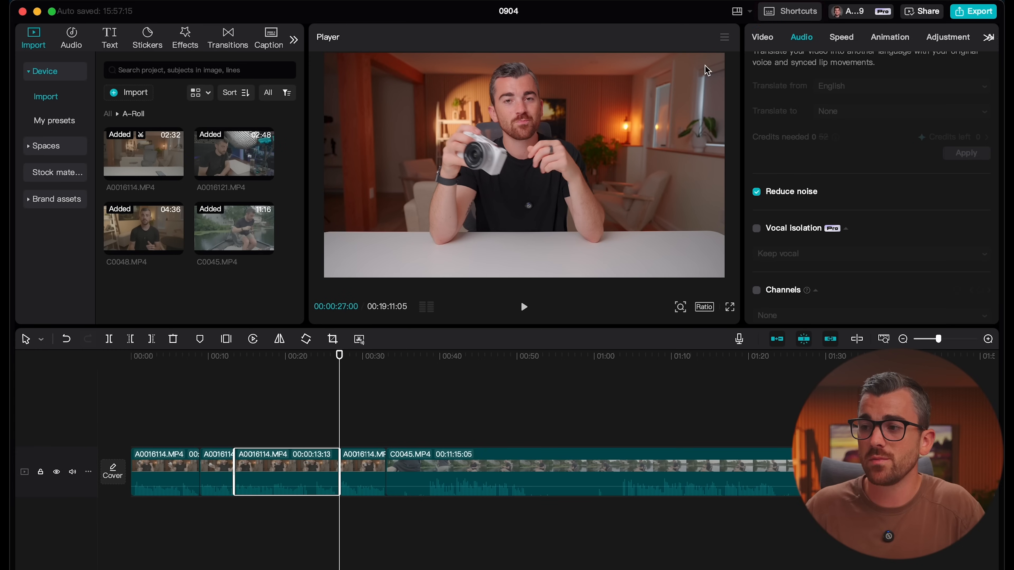
Consult the keyboard shortcuts and open the timeline in transcript-based editing
{"action": "left_click", "coordinate": [790, 17]}
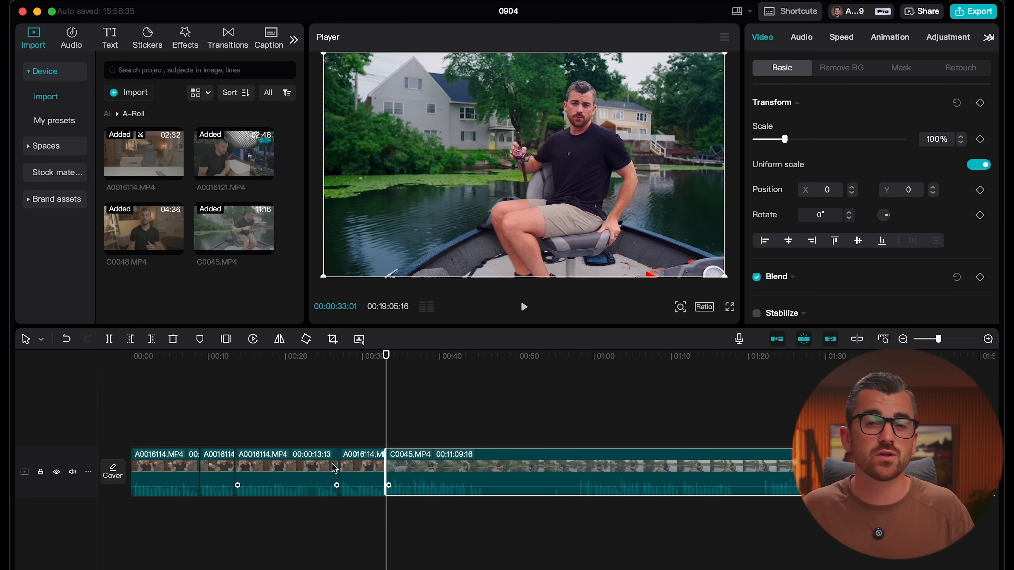
{"action": "left_click", "coordinate": [361, 473]}
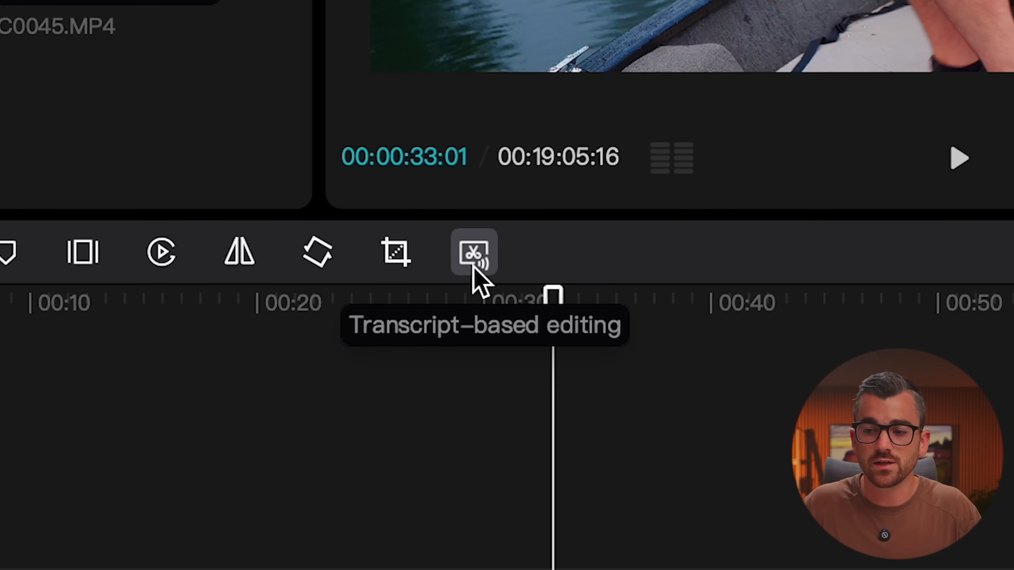
{"action": "left_click", "coordinate": [471, 259]}
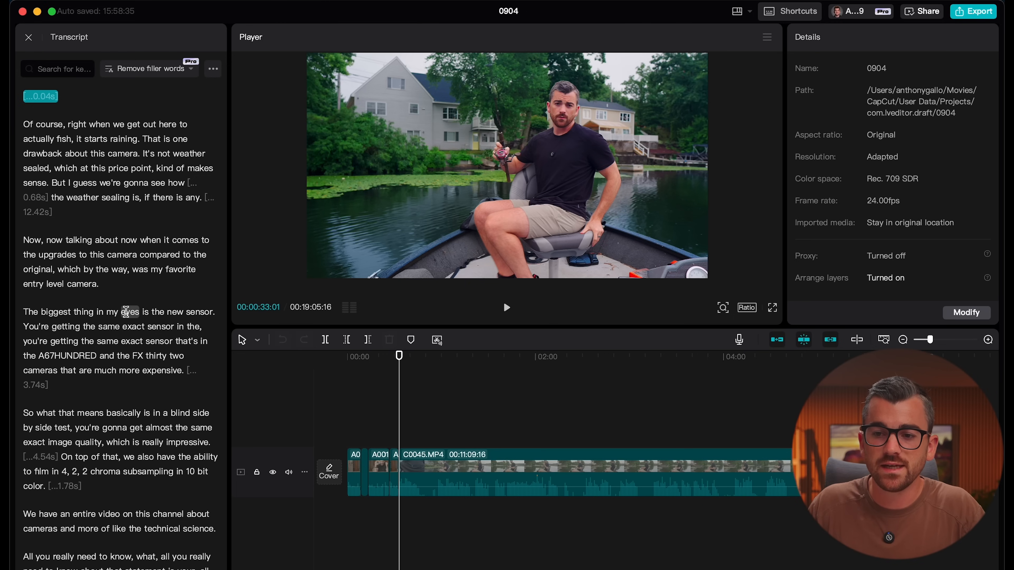
Highlight the transcript passage about the new sensor, and delete the 12.42s pause after "if there is any."
{"action": "left_click_drag", "start_coordinate": [26, 312], "coordinate": [186, 375]}
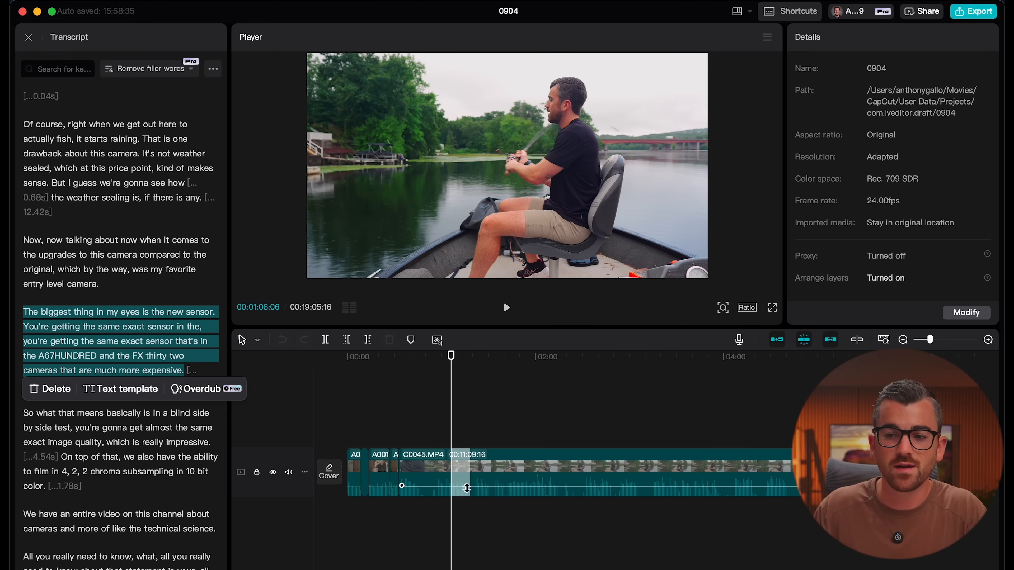
{"action": "left_click", "coordinate": [109, 299]}
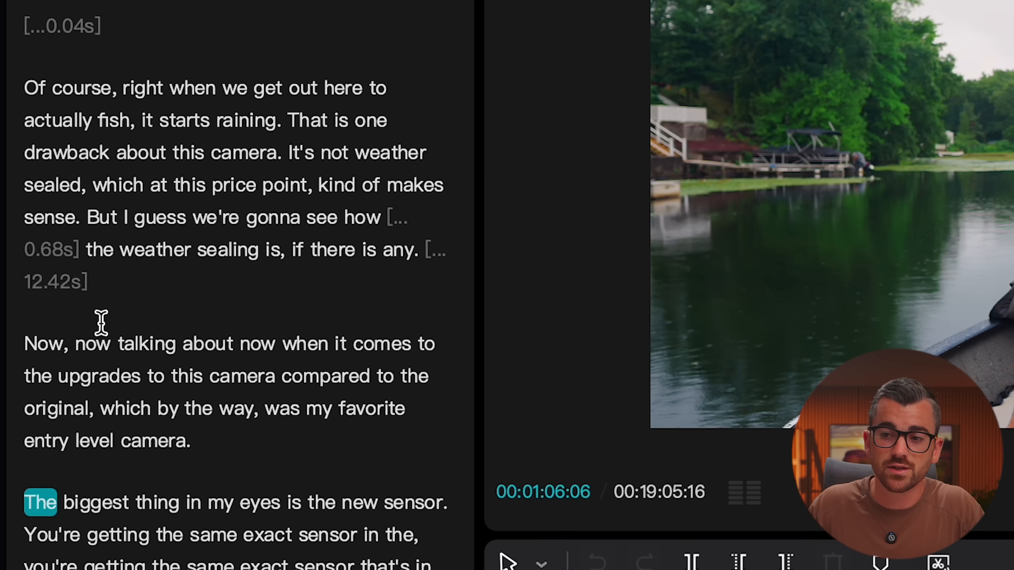
{"action": "left_click", "coordinate": [37, 215]}
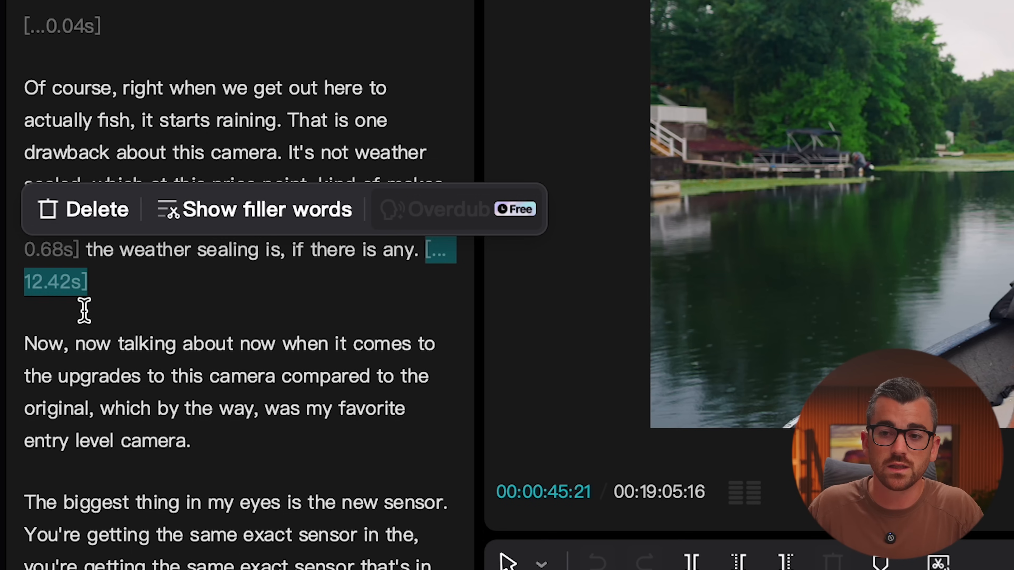
{"action": "left_click", "coordinate": [191, 307]}
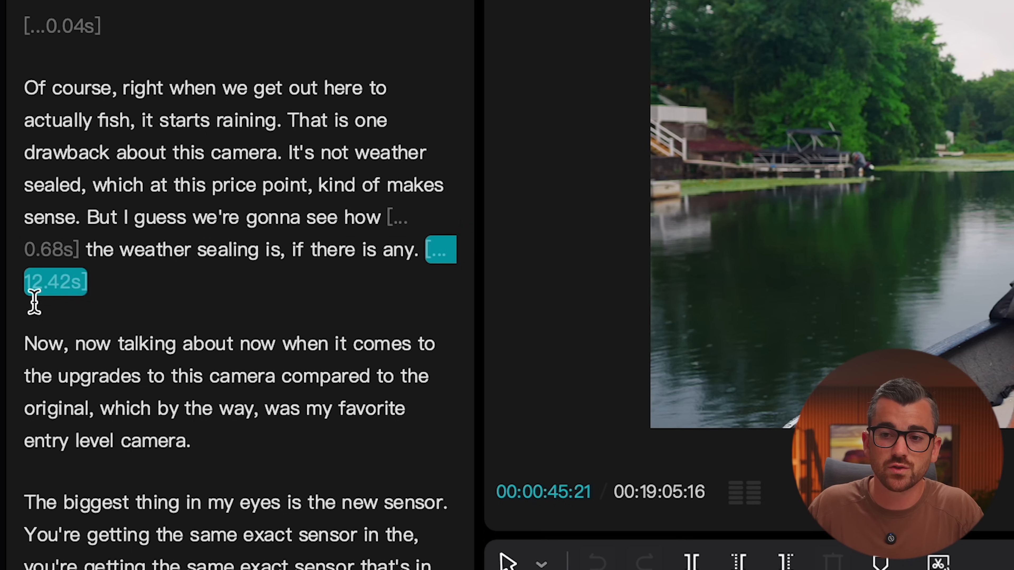
{"action": "left_click", "coordinate": [54, 294]}
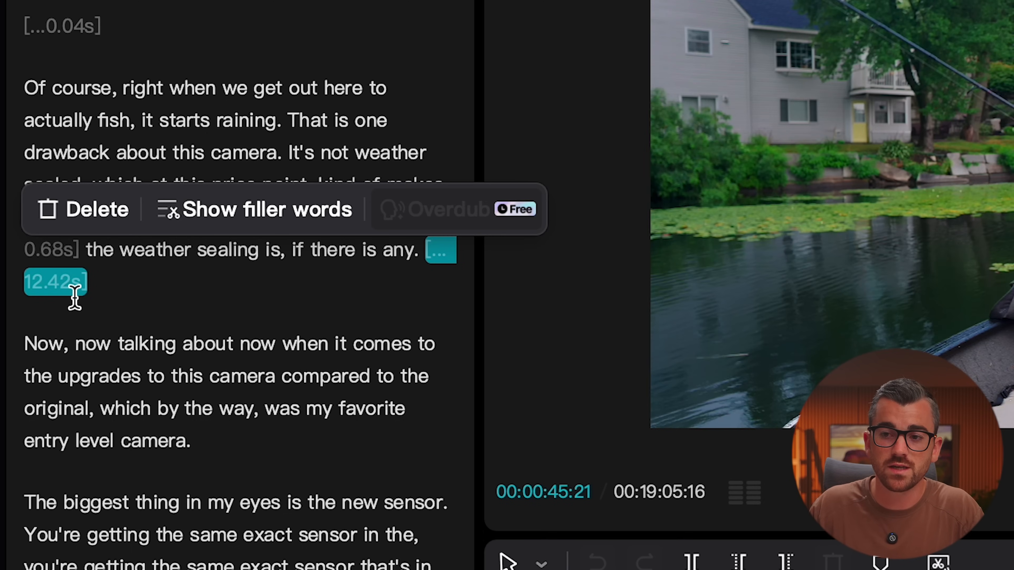
{"action": "key", "text": "Delete"}
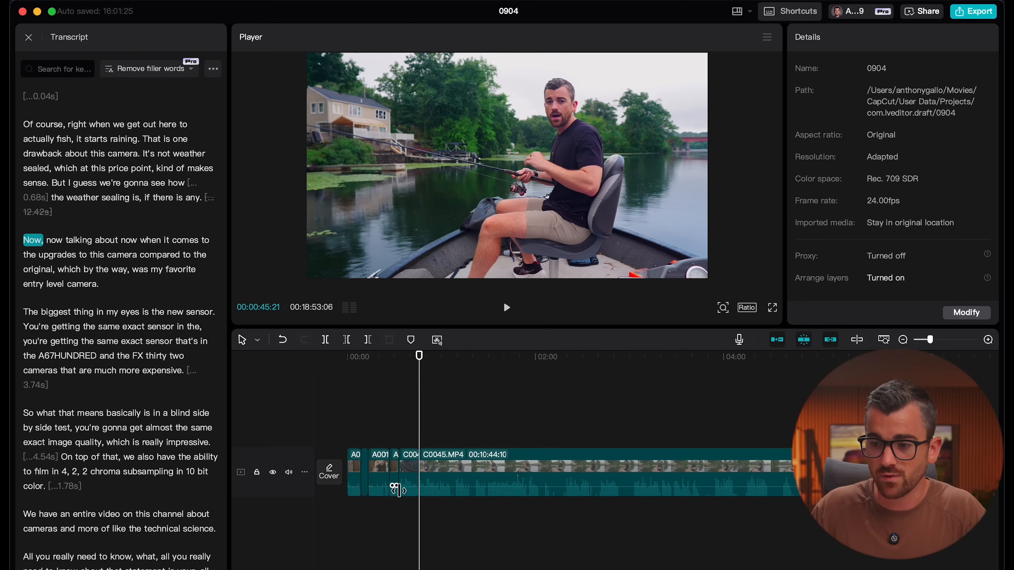
Undo the pause deletion, redo it to compare the timeline, and undo it again
{"action": "key", "text": "super+z"}
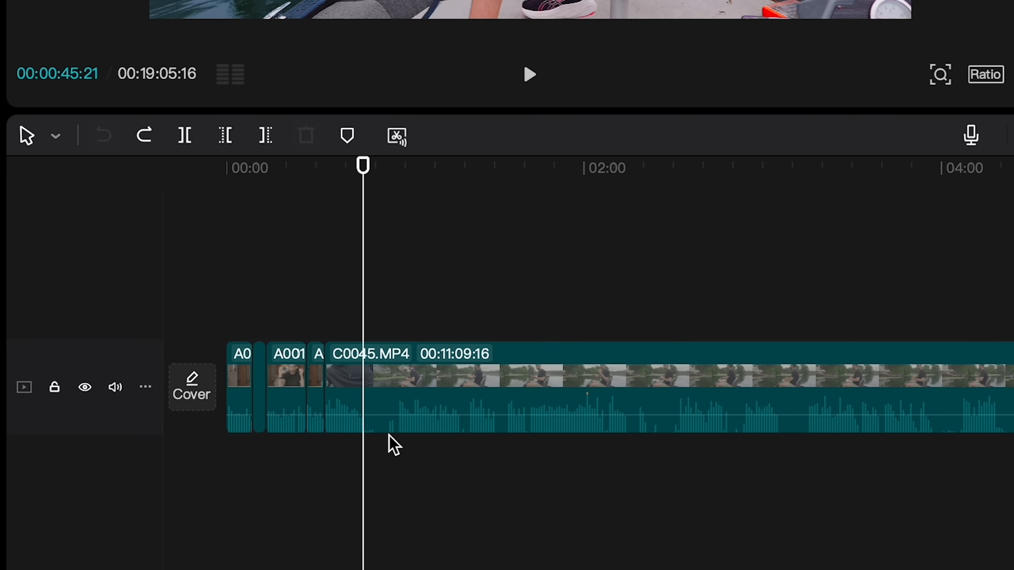
{"action": "key", "text": "super+shift+z"}
{"action": "key", "text": "super+z"}
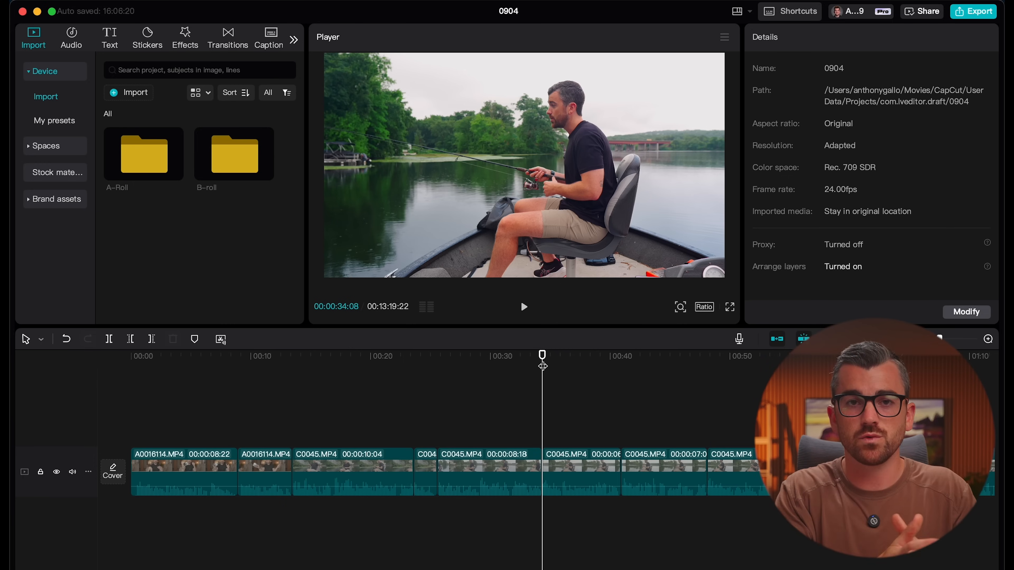
Place the playhead at 00:00:35:05 and open the Unboxing folder inside the B-roll media folder
{"action": "mouse_move", "coordinate": [544, 359]}
{"action": "left_mouse_down"}
{"action": "mouse_move", "coordinate": [564, 362]}
{"action": "mouse_move", "coordinate": [551, 366]}
{"action": "left_mouse_up"}
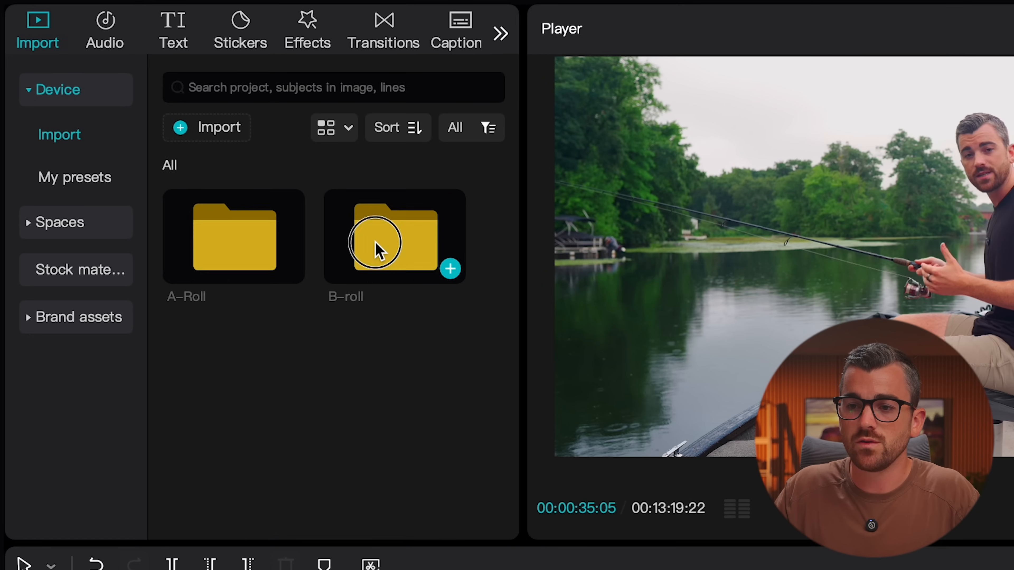
{"action": "double_click", "coordinate": [344, 225]}
{"action": "scroll", "coordinate": [289, 315], "scroll_direction": "down", "scroll_amount": 5}
{"action": "left_click", "coordinate": [363, 464]}
{"action": "double_click", "coordinate": [367, 459]}
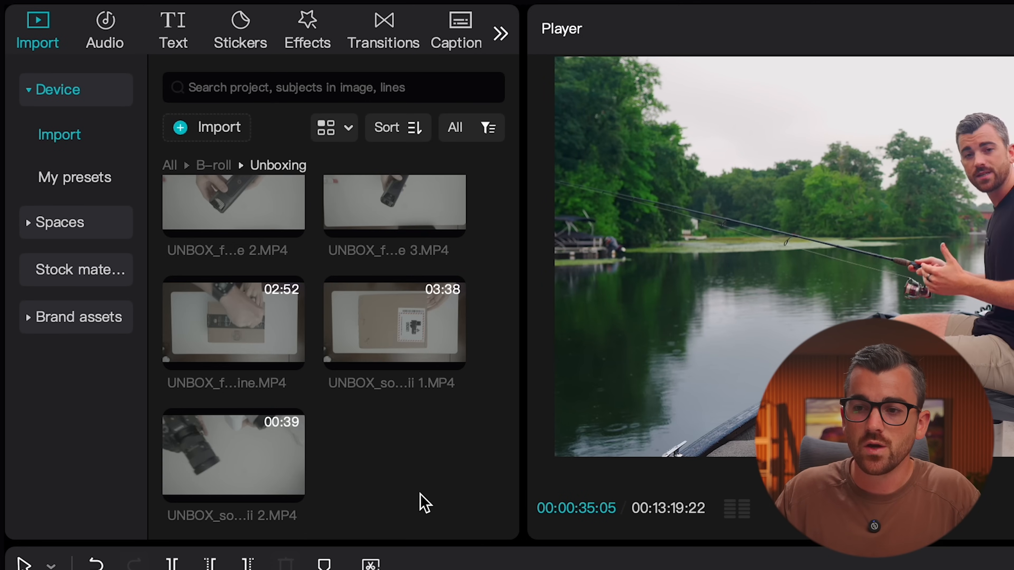
Preview UNBOX_sony zv e10 ii 1.MP4 and mark a section of about 21 seconds starting near 00:01:30:17
{"action": "left_click", "coordinate": [375, 336]}
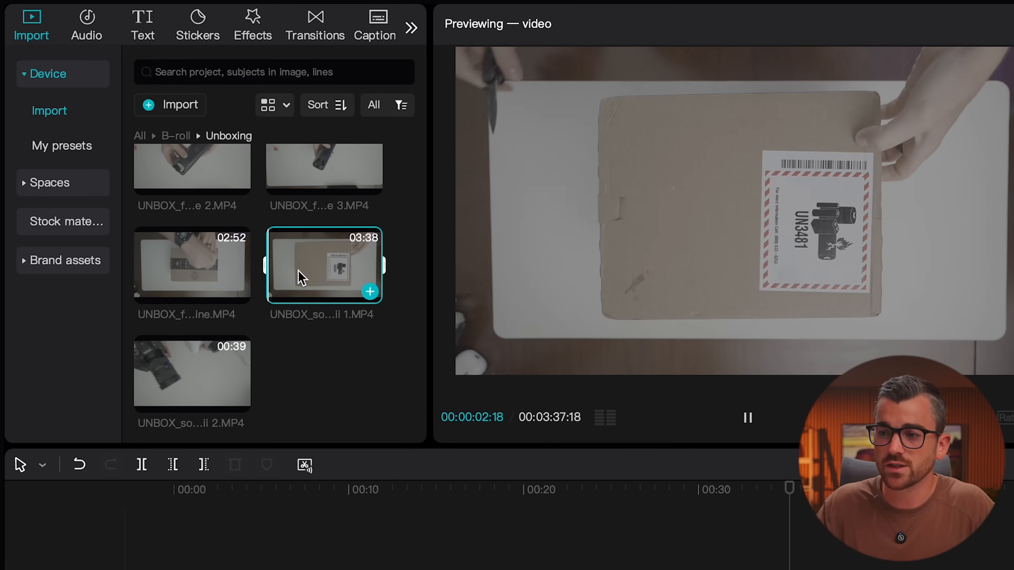
{"action": "key", "text": "space"}
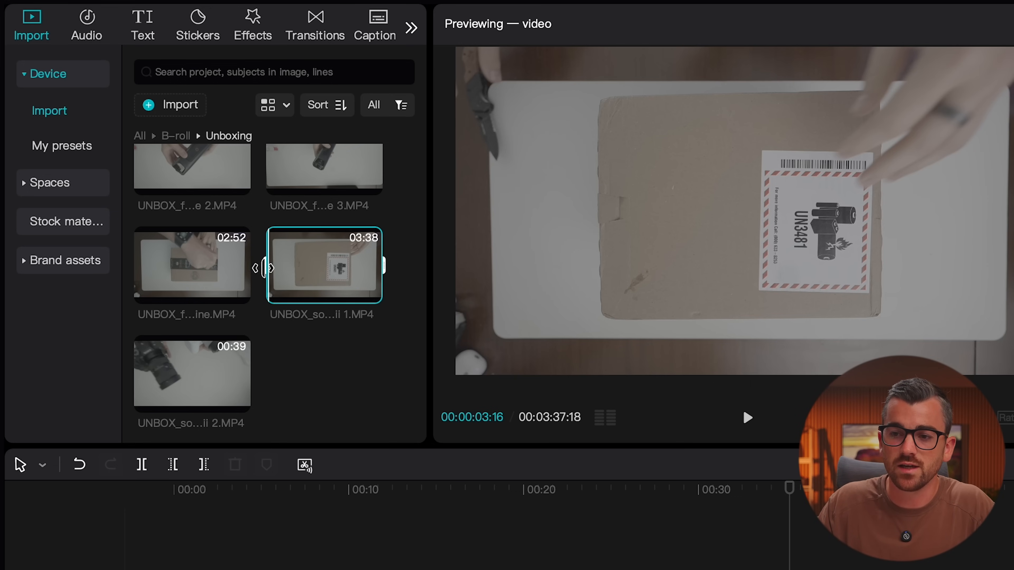
{"action": "left_click_drag", "start_coordinate": [266, 267], "coordinate": [314, 288]}
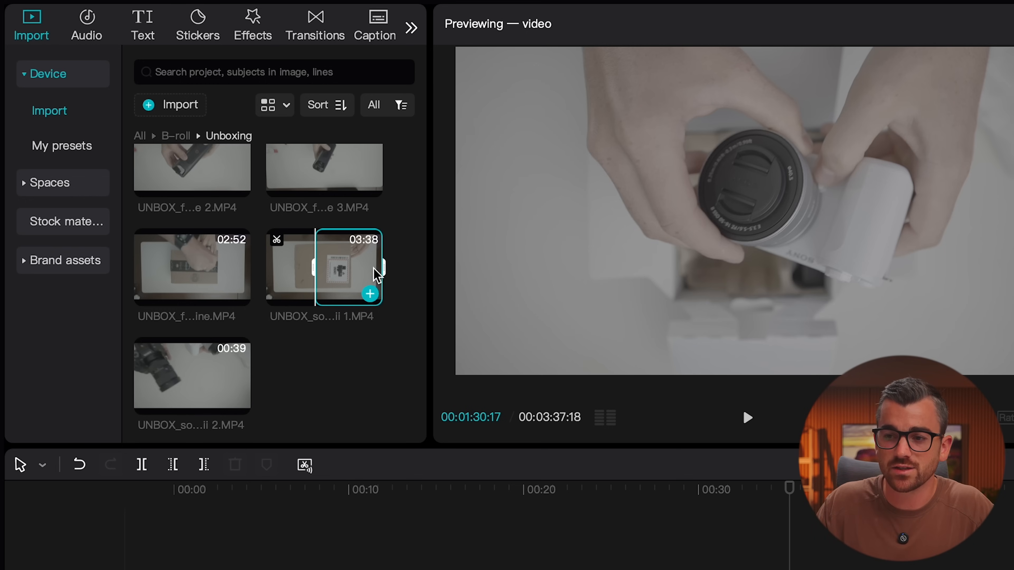
{"action": "left_click_drag", "start_coordinate": [384, 266], "coordinate": [321, 289]}
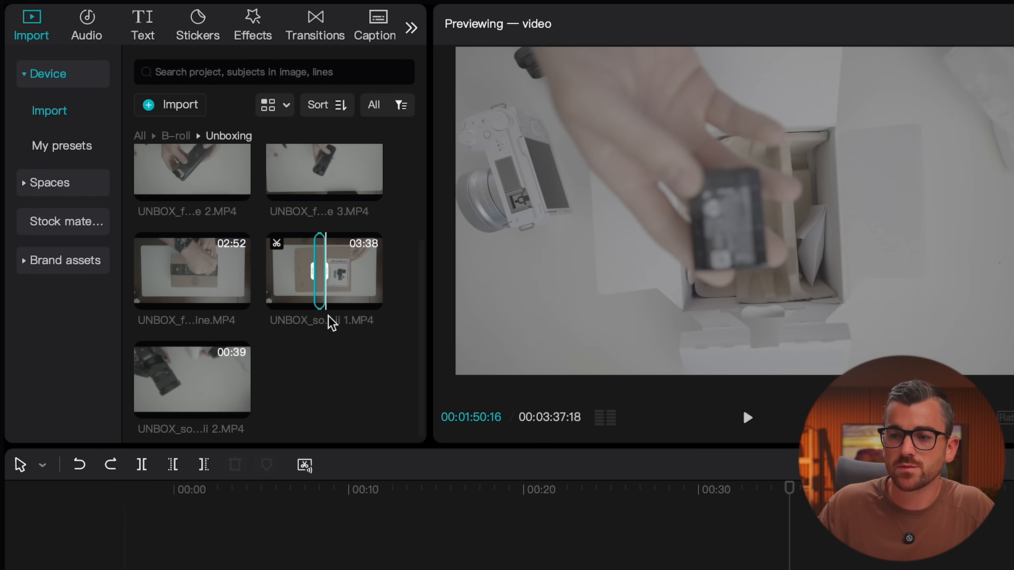
Place the marked unboxing section on a track above the A-roll, starting at the C0045.MP4 cut near 00:00:34
{"action": "left_click_drag", "start_coordinate": [319, 289], "coordinate": [317, 376]}
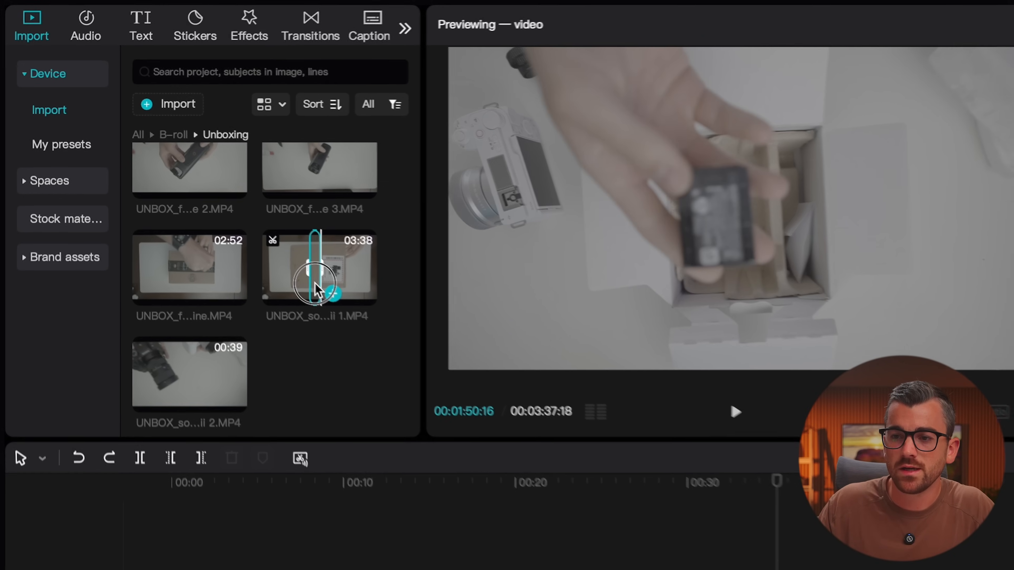
{"action": "left_click_drag", "start_coordinate": [262, 315], "coordinate": [524, 489]}
{"action": "left_click_drag", "start_coordinate": [453, 426], "coordinate": [544, 428]}
{"action": "scroll", "coordinate": [418, 361], "scroll_direction": "right", "scroll_amount": 5}
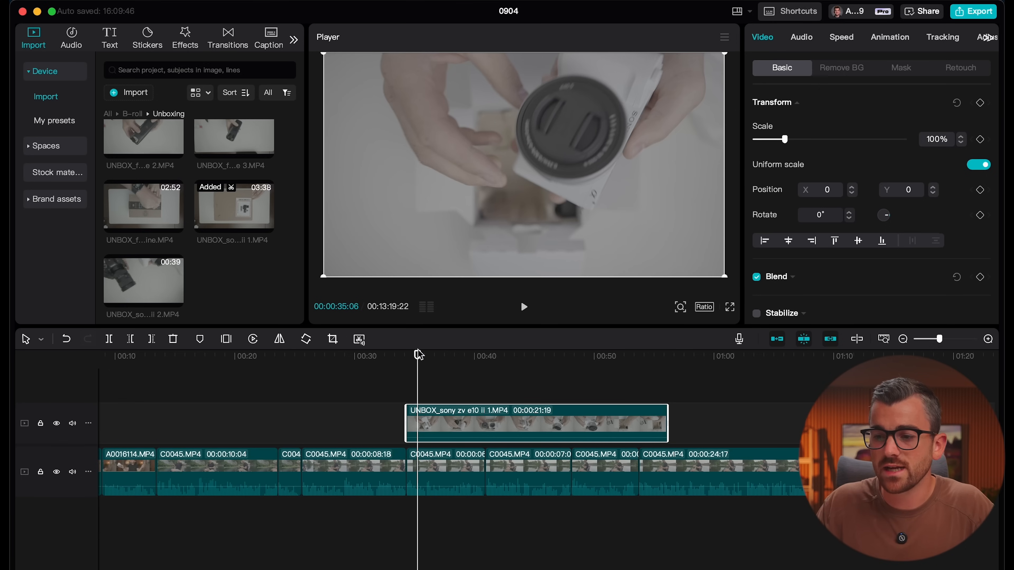
Trim the unboxing clip on the timeline to start at 00:00:37:05 and end at 00:00:42:14
{"action": "left_click_drag", "start_coordinate": [417, 357], "coordinate": [441, 357]}
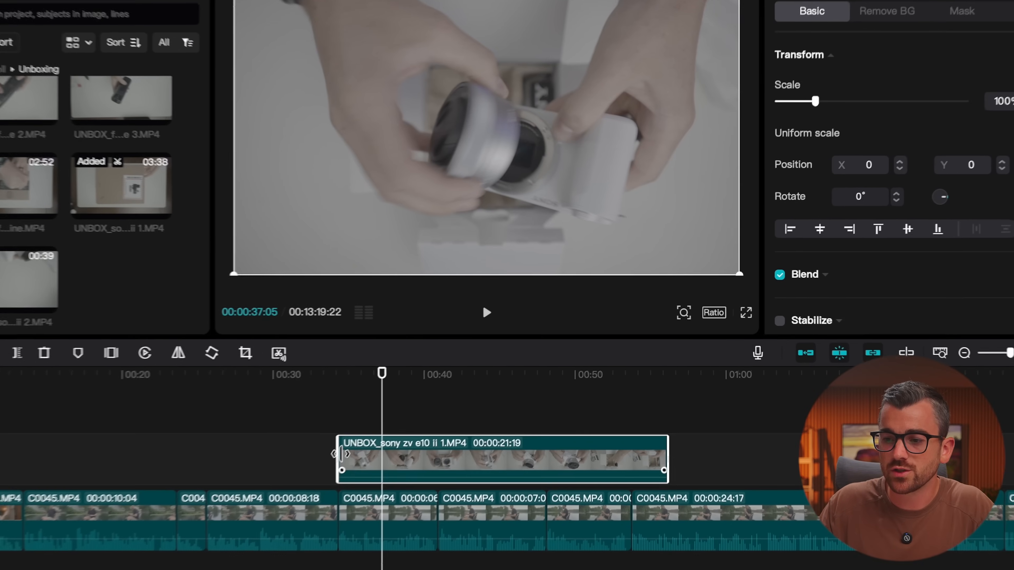
{"action": "left_click_drag", "start_coordinate": [342, 454], "coordinate": [381, 459]}
{"action": "left_click_drag", "start_coordinate": [380, 365], "coordinate": [461, 390]}
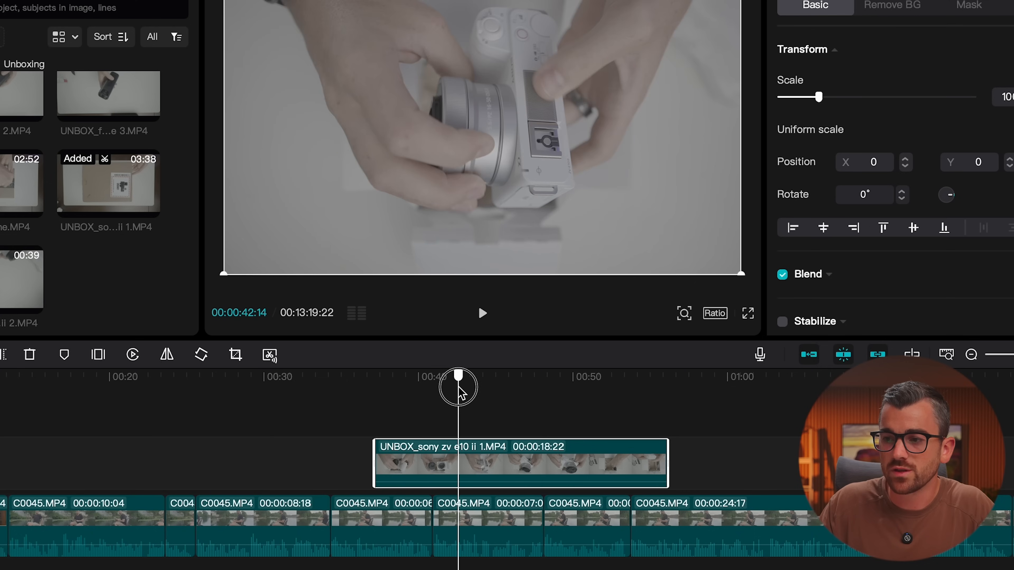
{"action": "left_click_drag", "start_coordinate": [666, 455], "coordinate": [459, 455]}
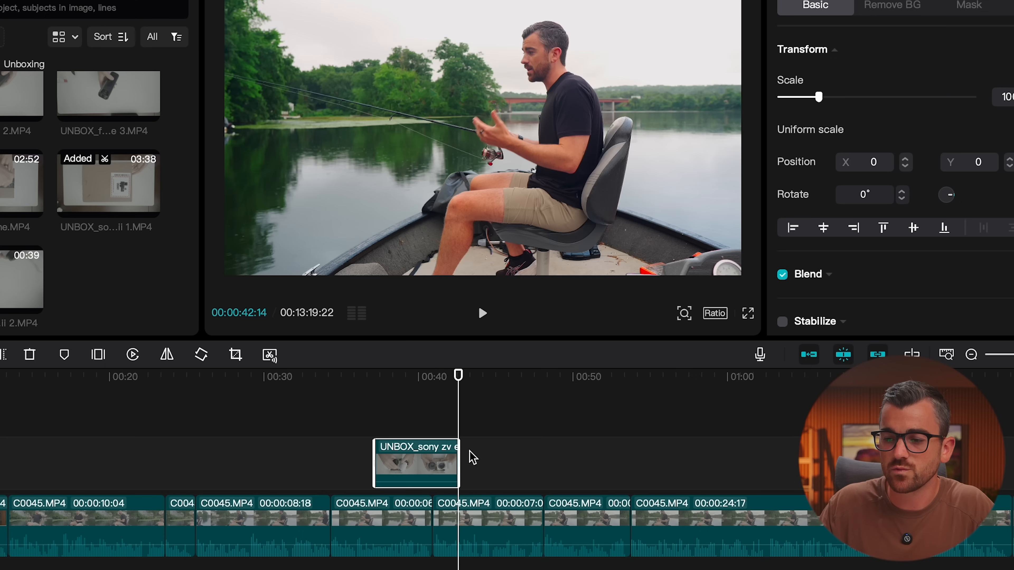
Play the A-roll leading up to the unboxing clip and move the clip back to the C0045.MP4 cut near 00:00:34
{"action": "left_click", "coordinate": [290, 377]}
{"action": "key", "text": "space"}
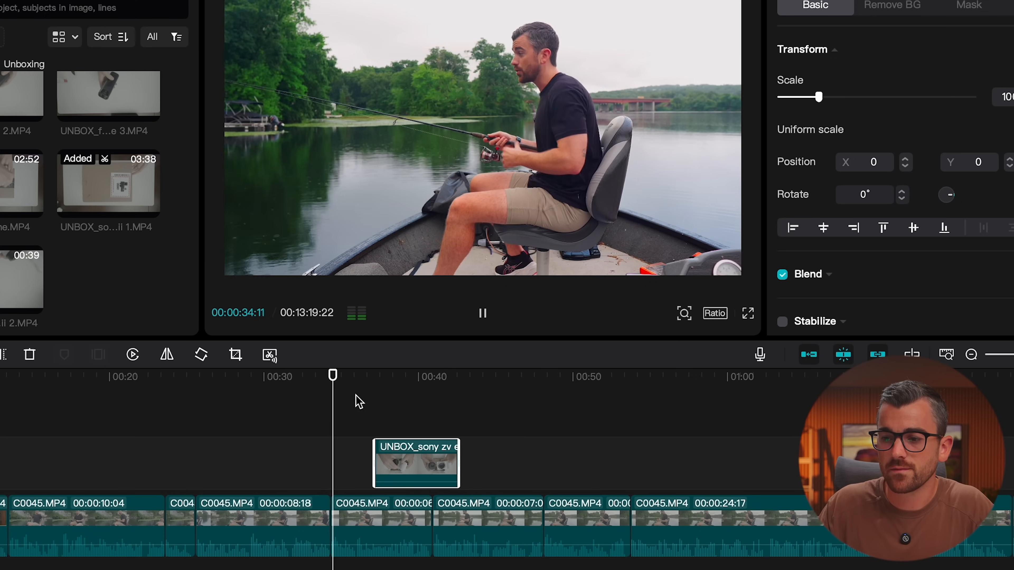
{"action": "key", "text": "space"}
{"action": "left_click_drag", "start_coordinate": [431, 466], "coordinate": [345, 477]}
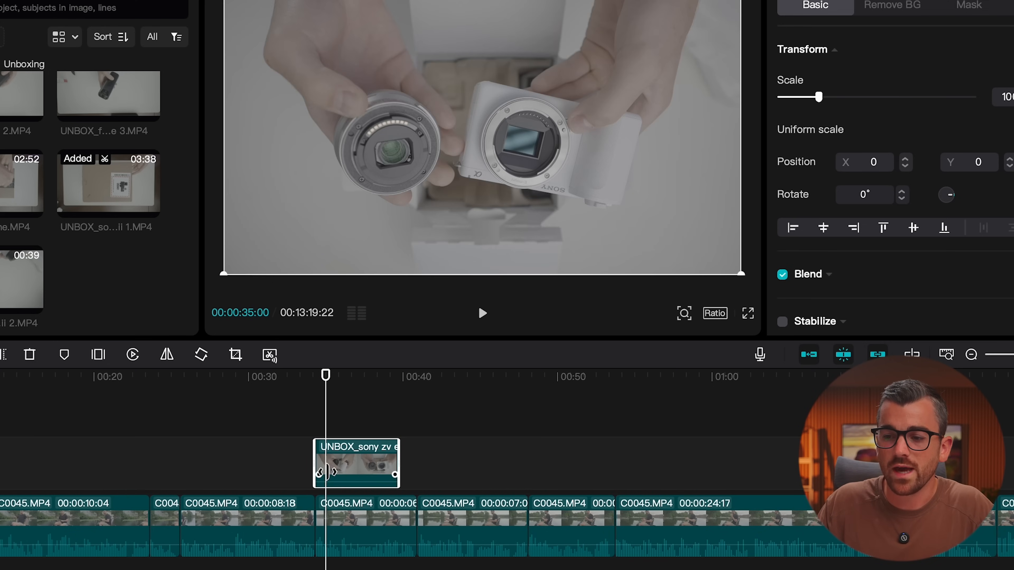
Deselect the unboxing clip and scrub through it to 00:00:37:18 to review the overlay
{"action": "left_click", "coordinate": [209, 471]}
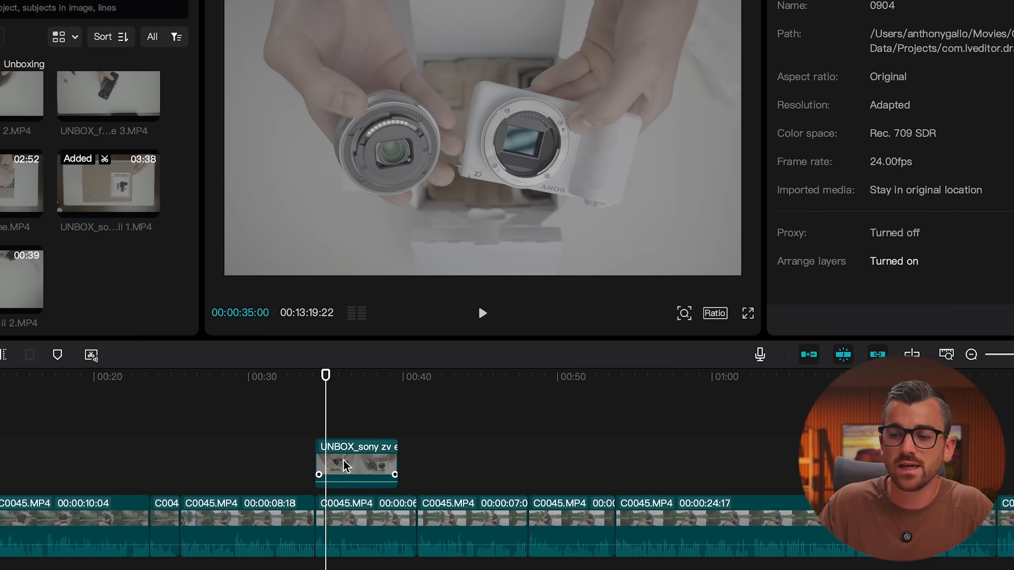
{"action": "left_click_drag", "start_coordinate": [214, 376], "coordinate": [368, 376]}
{"action": "mouse_move", "coordinate": [355, 523]}
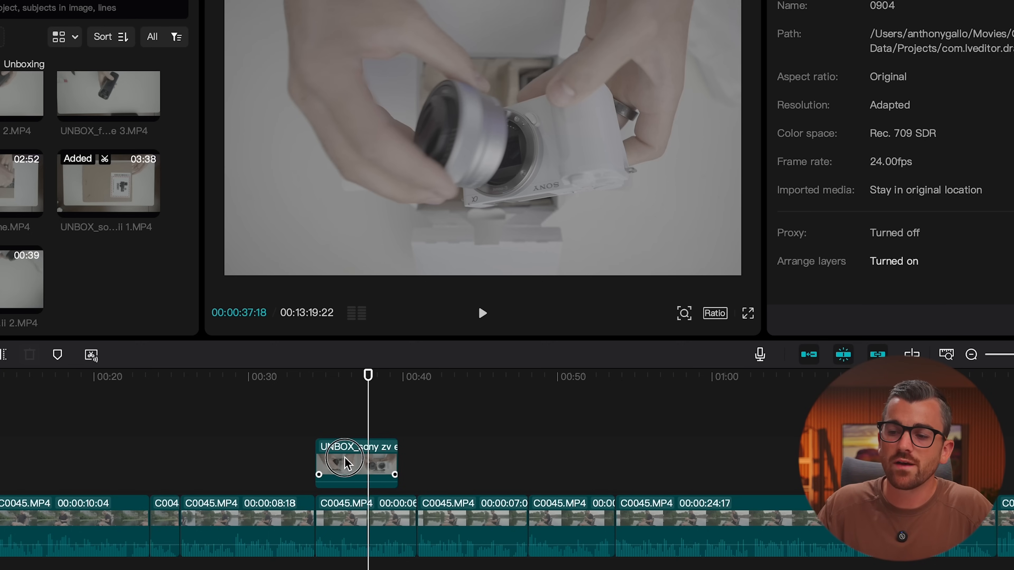
Rotate the UNBOX_sony zv e10 ii 1.MP4 overlay clip 180° so its upside-down footage is upright
{"action": "left_click", "coordinate": [375, 464]}
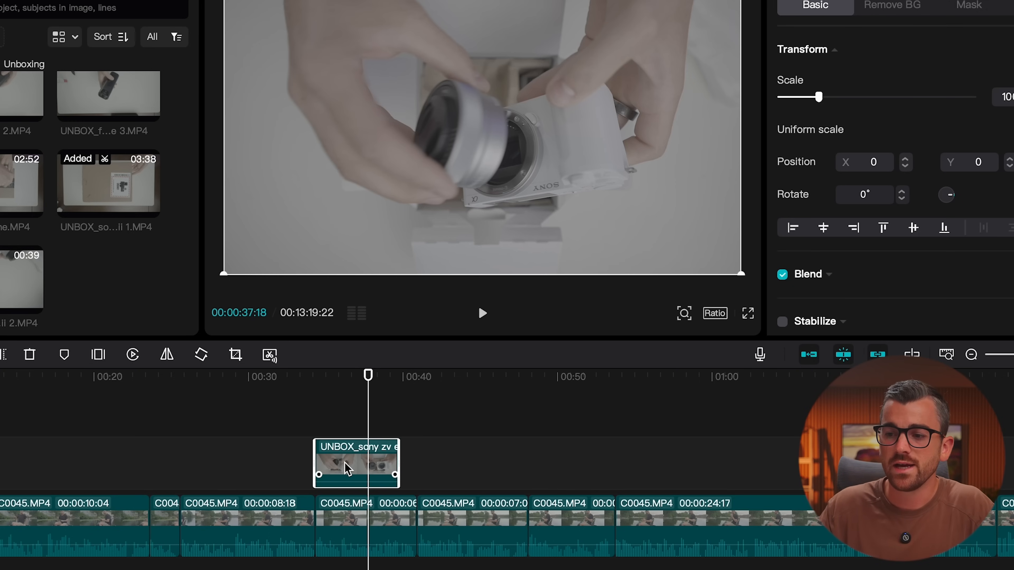
{"action": "left_click_drag", "start_coordinate": [368, 381], "coordinate": [348, 389]}
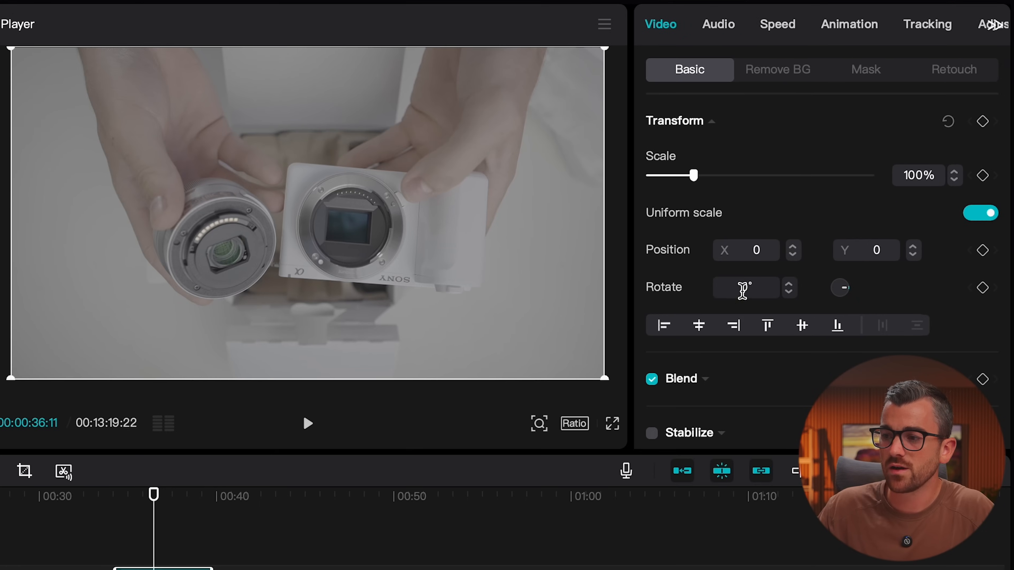
{"action": "left_click", "coordinate": [754, 276]}
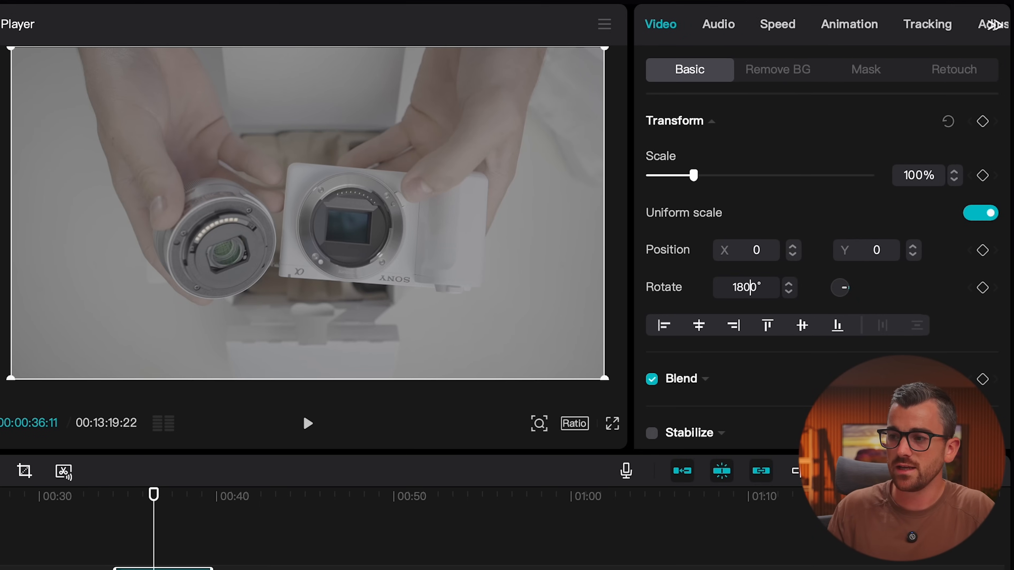
{"action": "key", "text": "Return"}
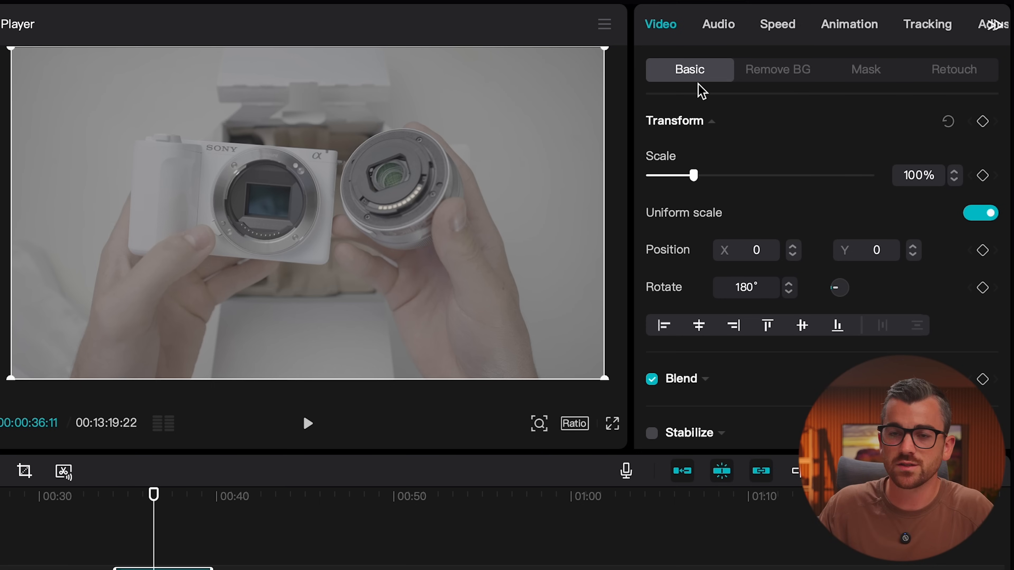
Apply the 2. SLOG3 Sgamut3cine to REC709 .cube LUT to the unboxing clip and play back the overlay
{"action": "left_click", "coordinate": [984, 30]}
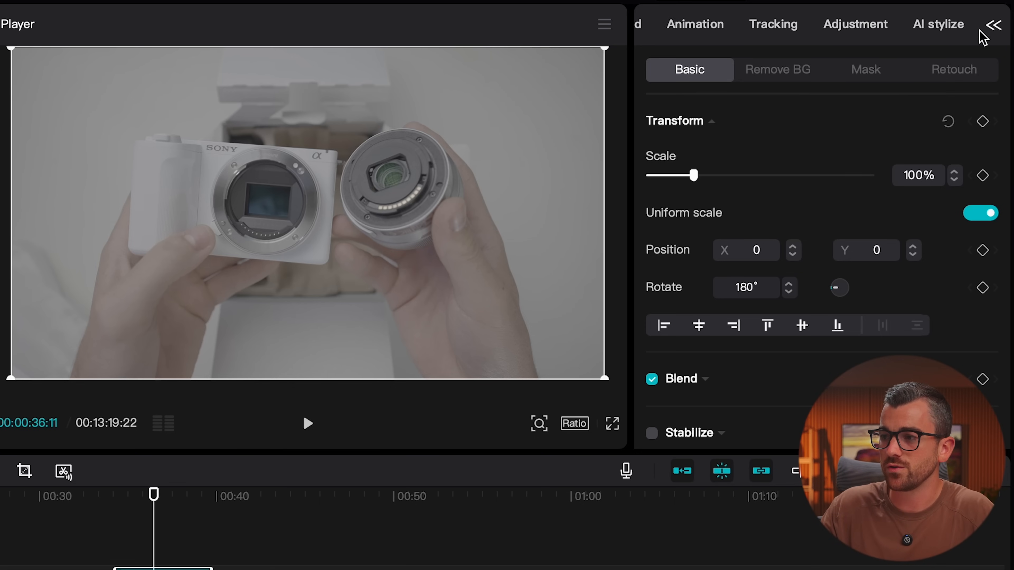
{"action": "left_click", "coordinate": [838, 25]}
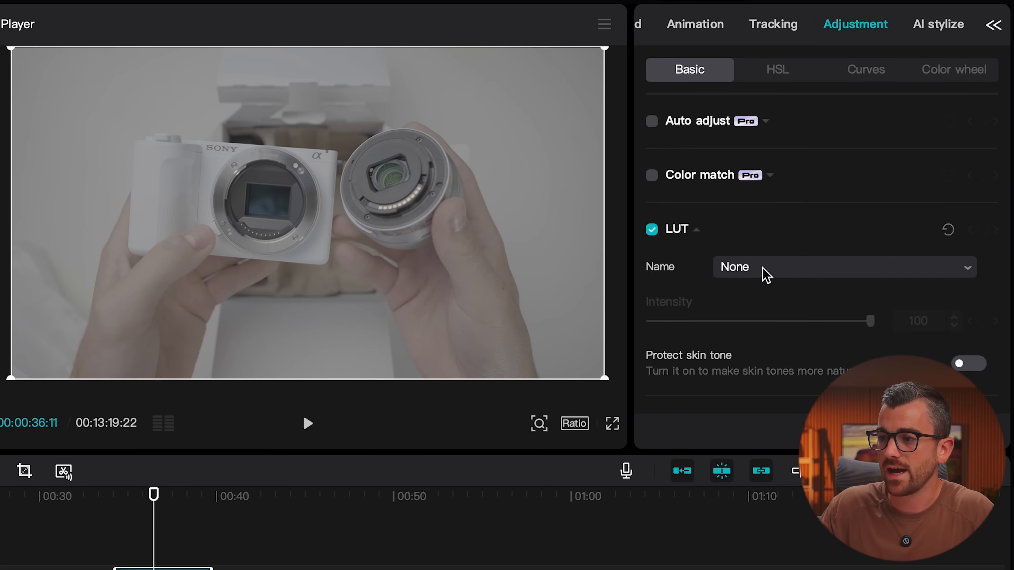
{"action": "left_click", "coordinate": [767, 274]}
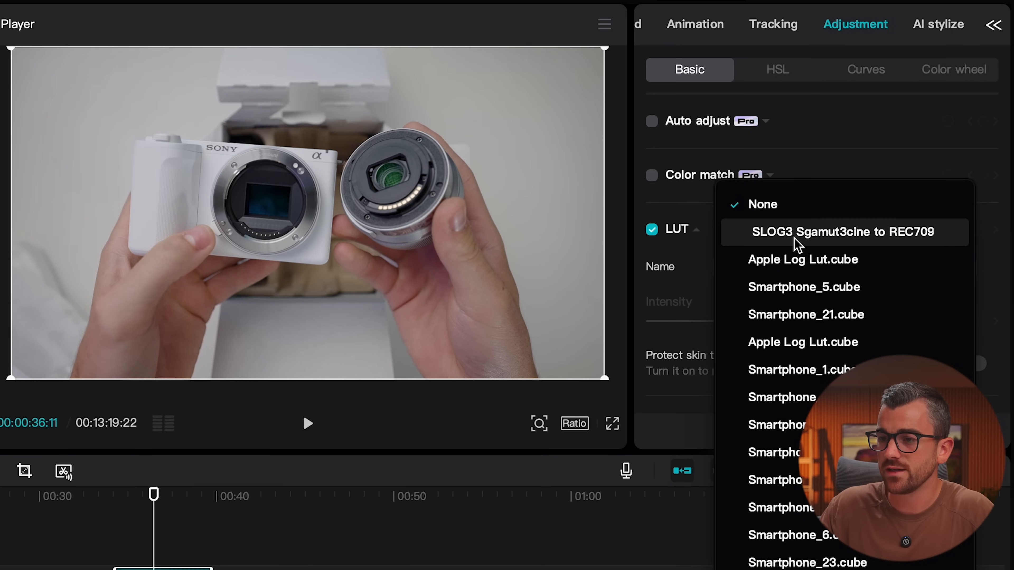
{"action": "left_click", "coordinate": [794, 239]}
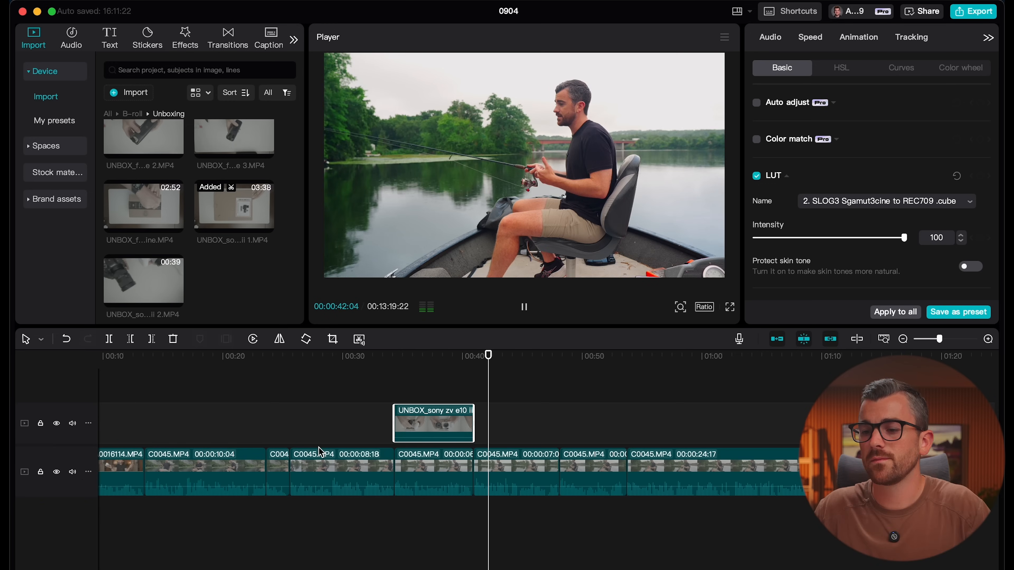
{"action": "key", "text": "space"}
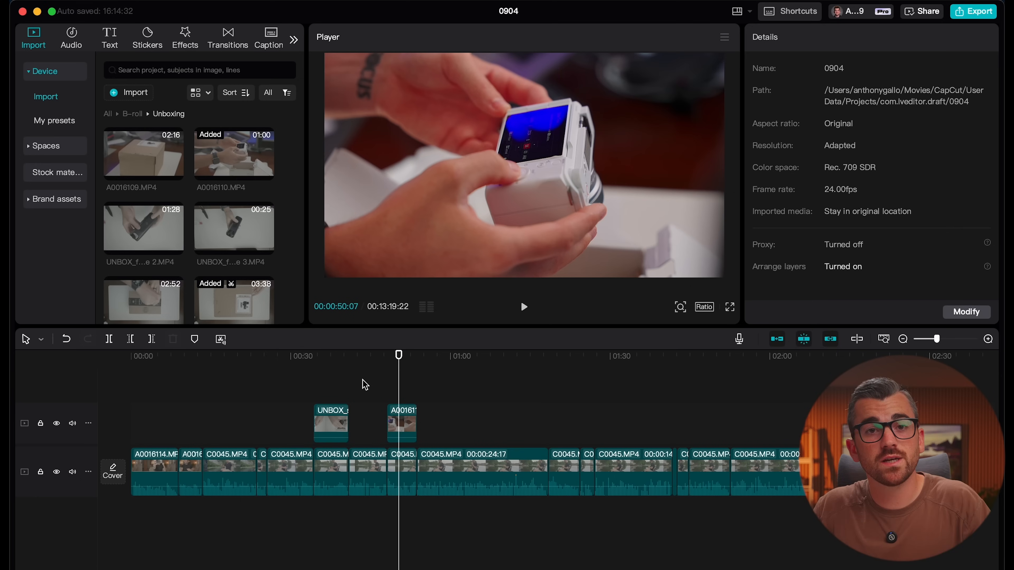
Review the A0016110.MP4 overlay clip at 00:00:49:00 and enable Stabilize on it
{"action": "left_click", "coordinate": [401, 418]}
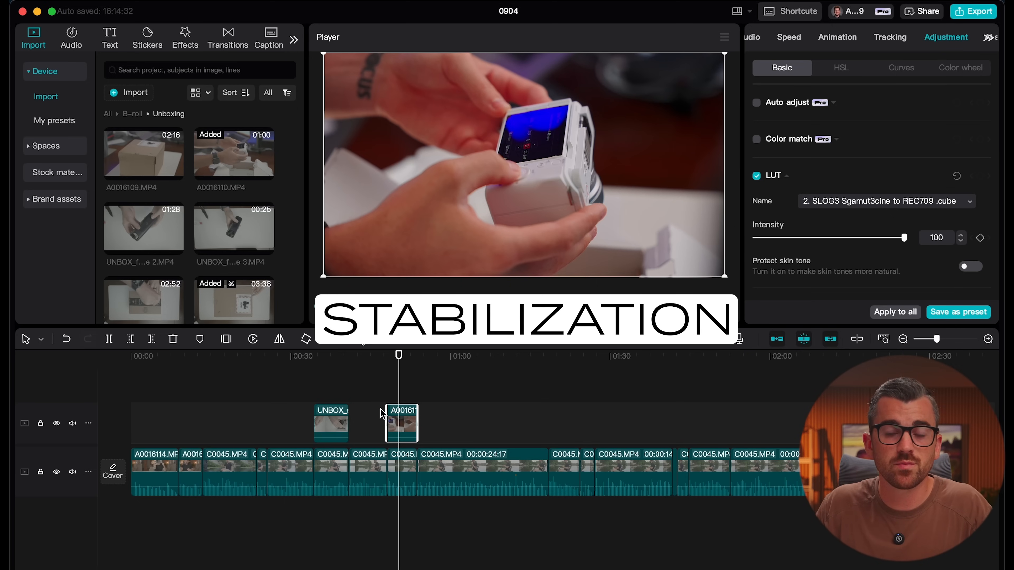
{"action": "left_click", "coordinate": [444, 427]}
{"action": "left_click_drag", "start_coordinate": [441, 355], "coordinate": [392, 355]}
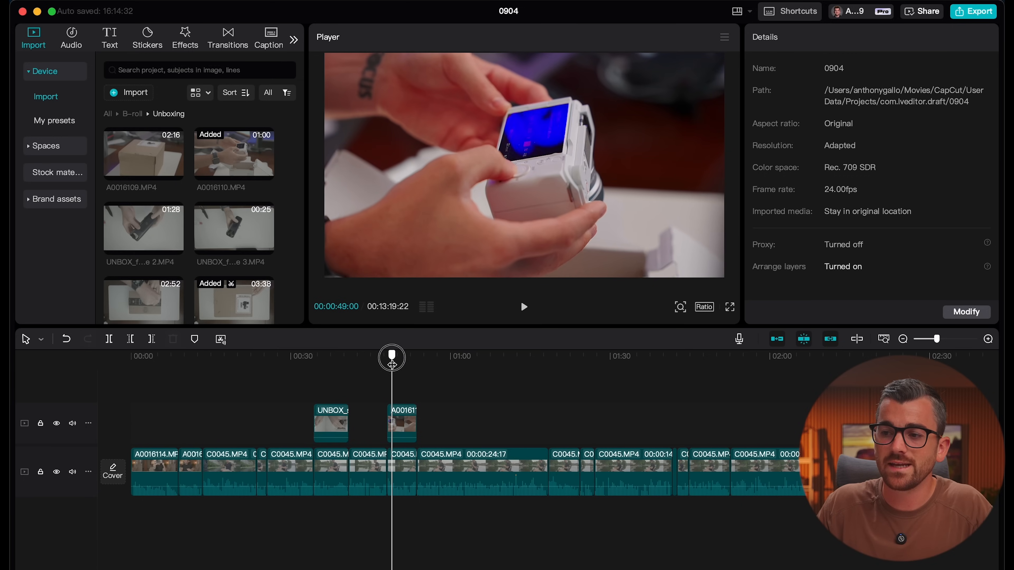
{"action": "left_click", "coordinate": [403, 426]}
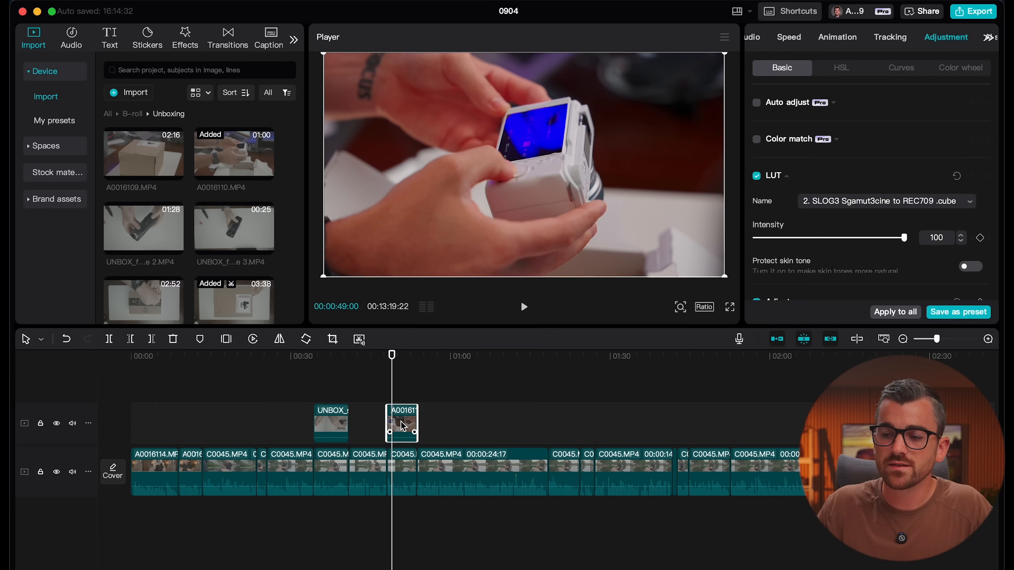
{"action": "scroll", "coordinate": [697, 25], "scroll_direction": "left", "scroll_amount": 2}
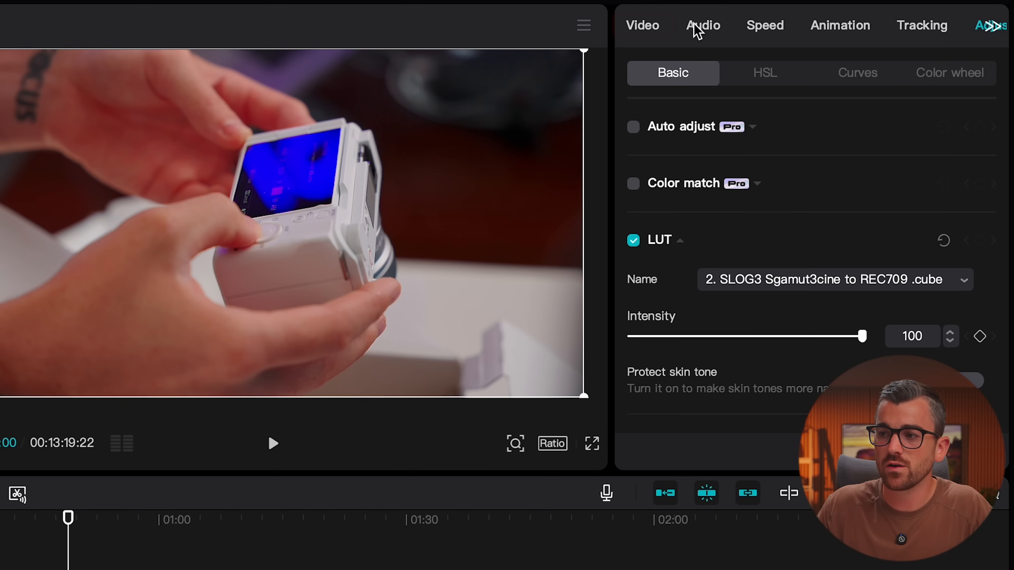
{"action": "left_click", "coordinate": [643, 25]}
{"action": "scroll", "coordinate": [643, 255], "scroll_direction": "down", "scroll_amount": 5}
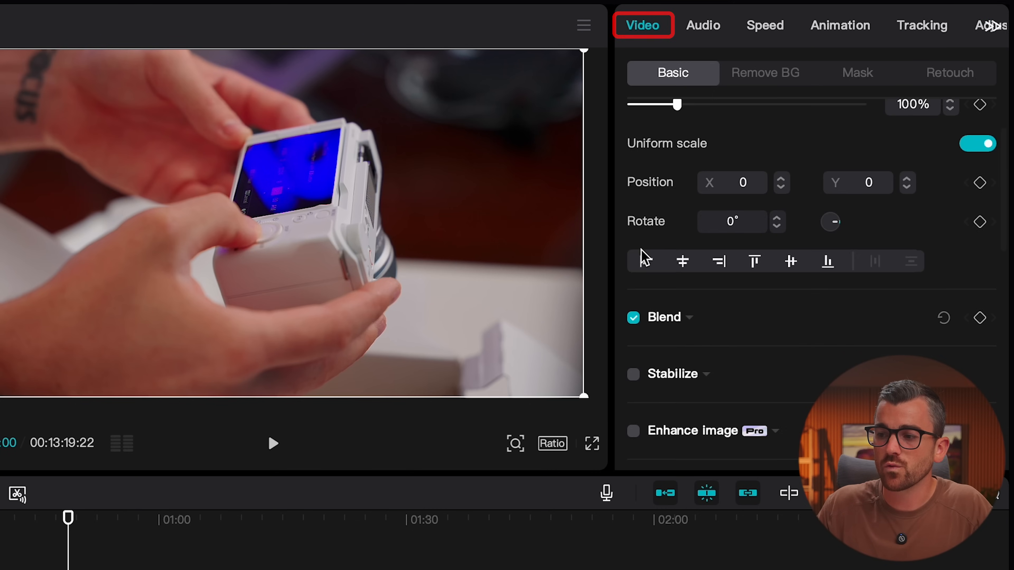
{"action": "left_click", "coordinate": [635, 240]}
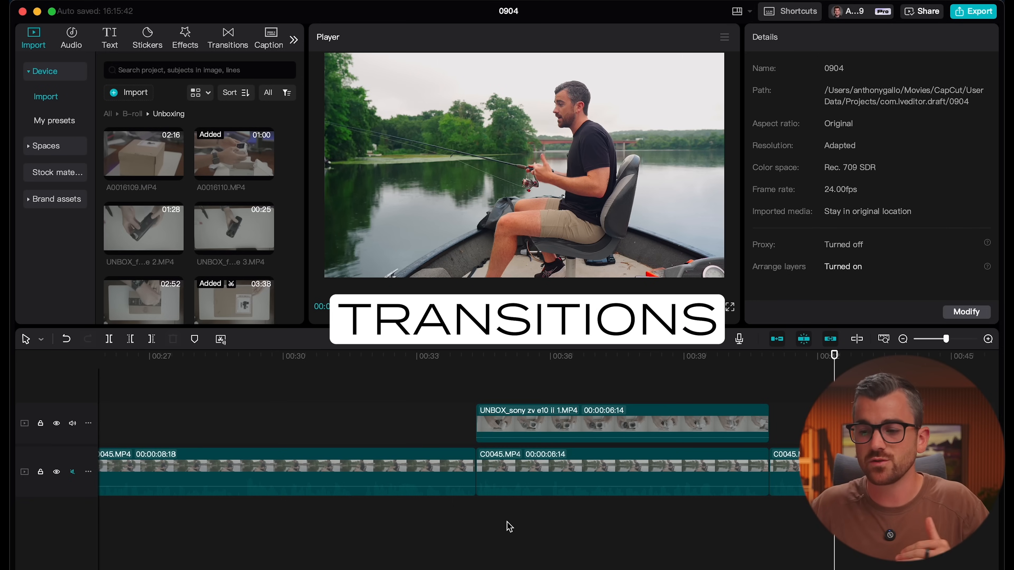
Open the transitions library, widen its browsing area and look through the Trending transitions
{"action": "left_click", "coordinate": [517, 437]}
{"action": "scroll", "coordinate": [517, 436], "scroll_direction": "right", "scroll_amount": 3}
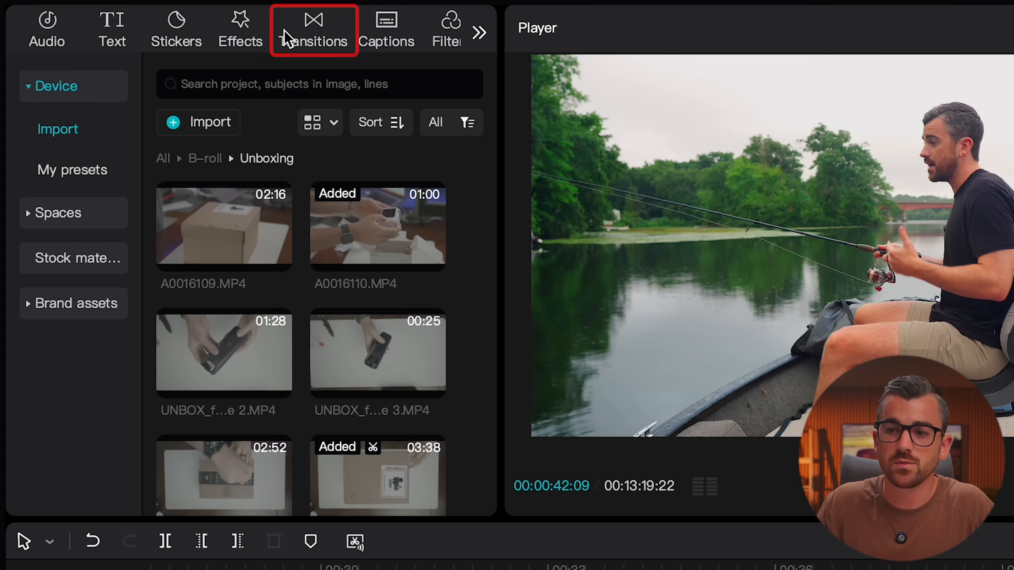
{"action": "left_click", "coordinate": [316, 42]}
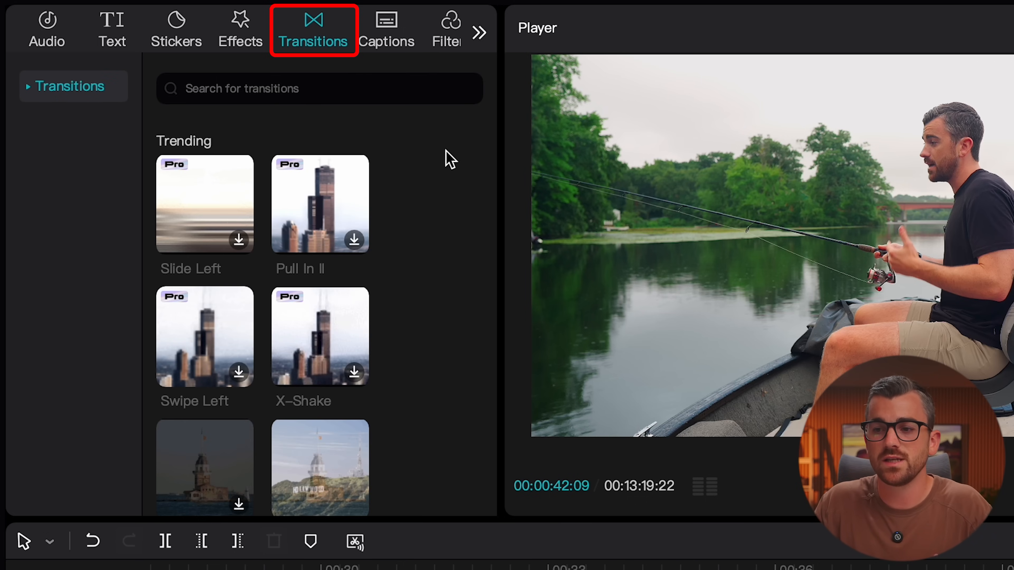
{"action": "left_click_drag", "start_coordinate": [500, 164], "coordinate": [628, 162]}
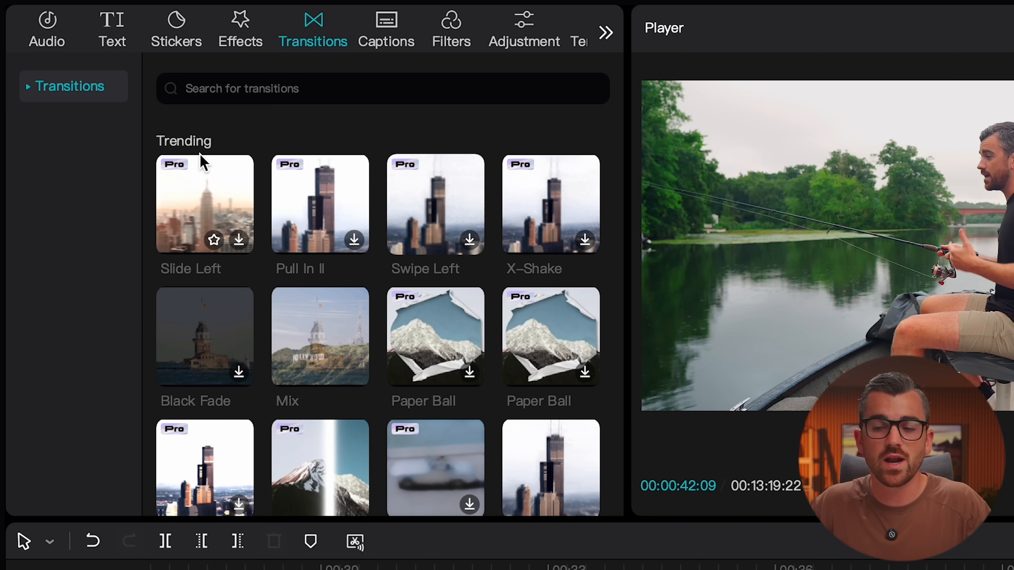
{"action": "mouse_move", "coordinate": [296, 168]}
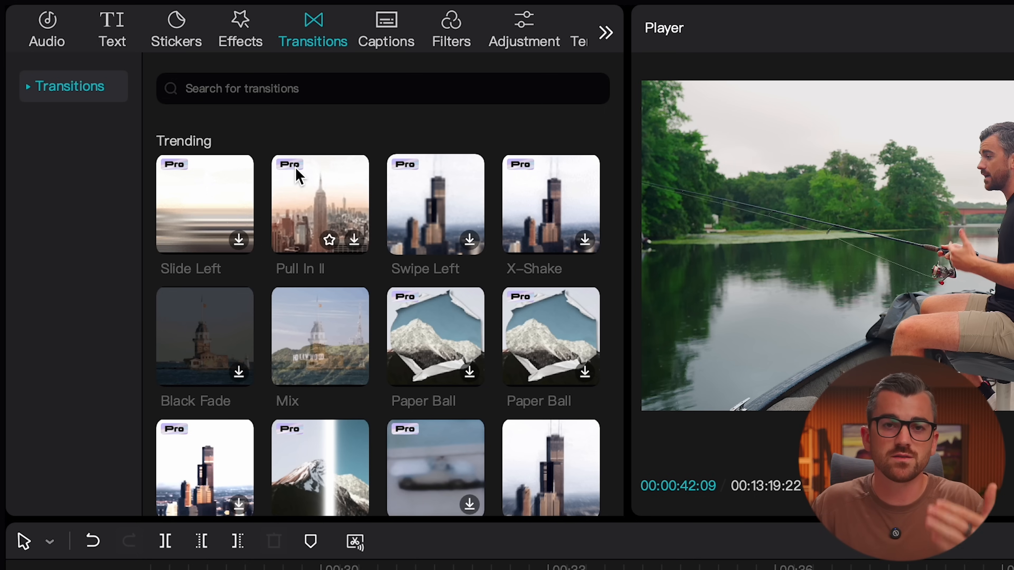
{"action": "mouse_move", "coordinate": [335, 342]}
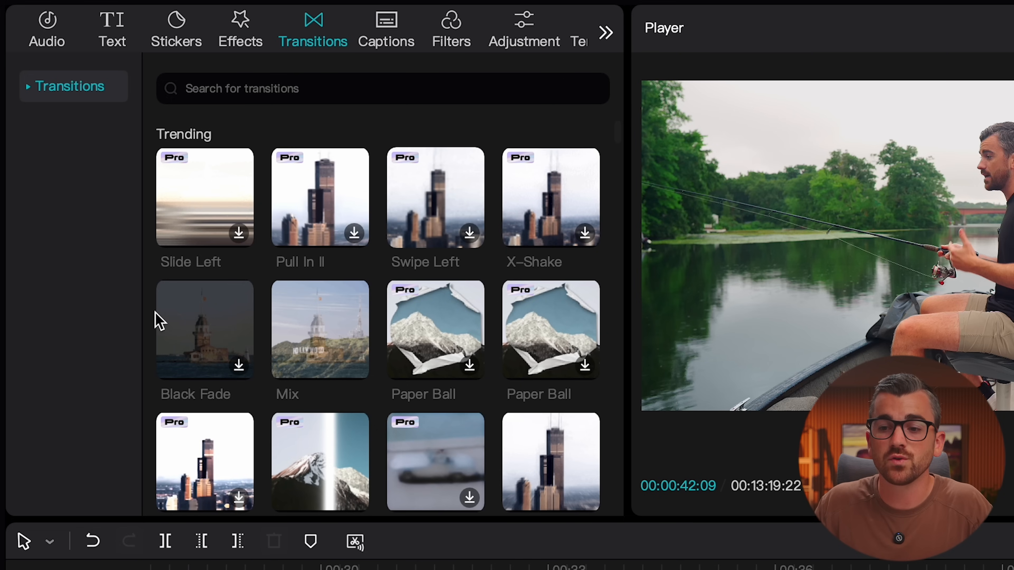
{"action": "scroll", "coordinate": [219, 340], "scroll_direction": "down", "scroll_amount": 5}
{"action": "scroll", "coordinate": [219, 338], "scroll_direction": "down", "scroll_amount": 5}
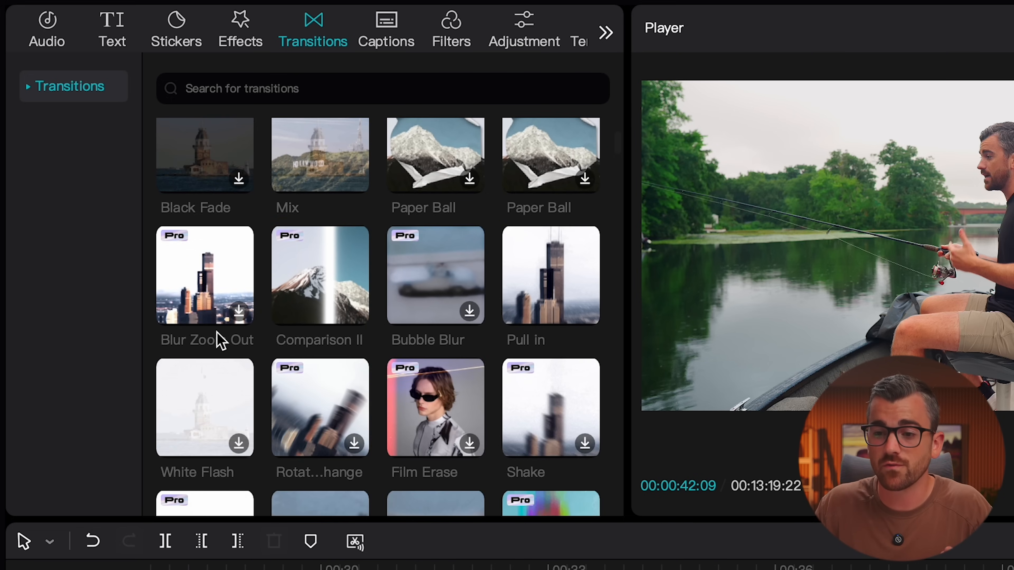
{"action": "scroll", "coordinate": [220, 335], "scroll_direction": "up", "scroll_amount": 10}
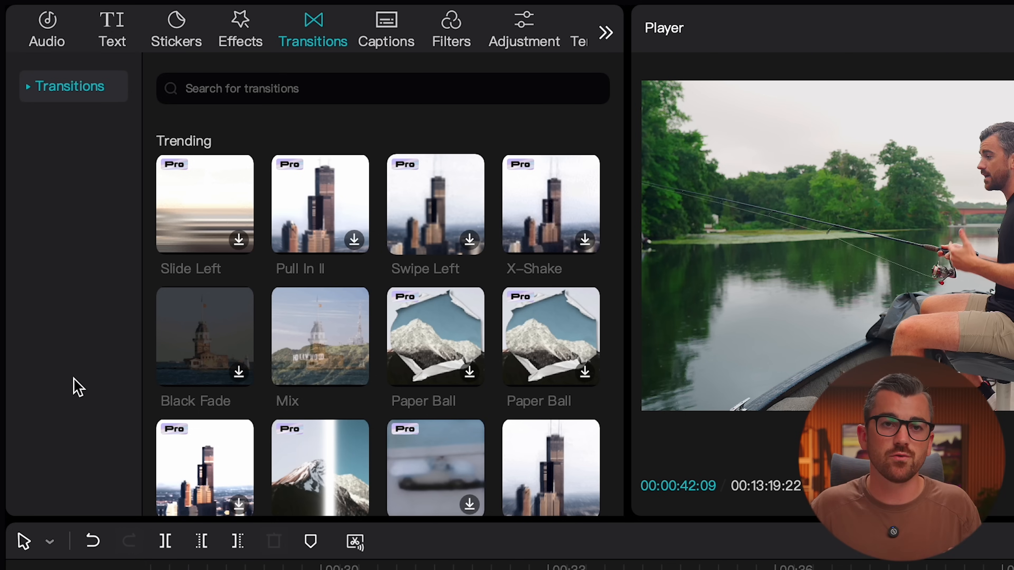
Search the transitions library for "pull in"
{"action": "left_click", "coordinate": [205, 92]}
{"action": "type", "text": "p"}
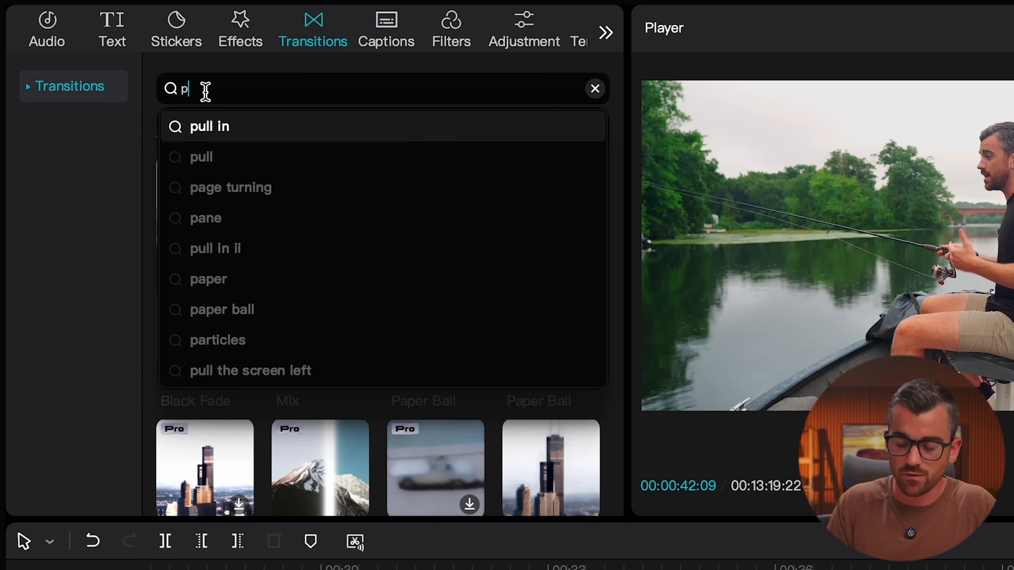
{"action": "type", "text": "ull in"}
{"action": "key", "text": "Return"}
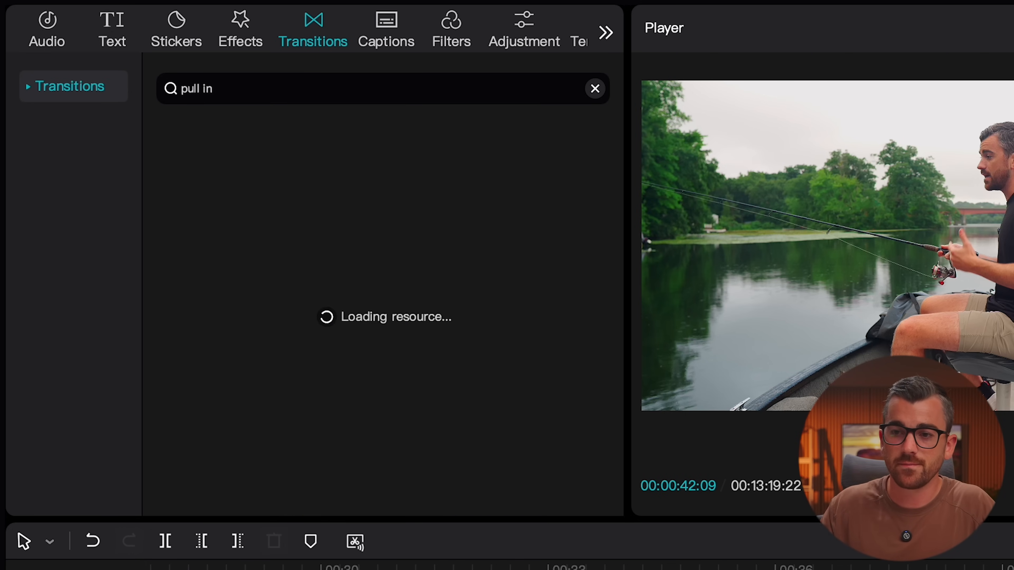
{"action": "mouse_move", "coordinate": [195, 211]}
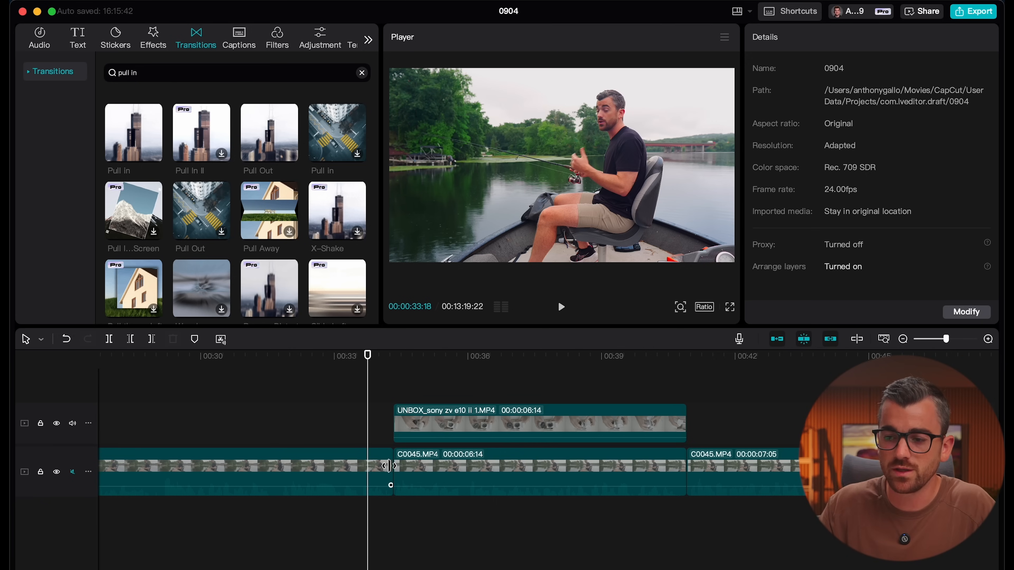
Try to add the Pull In transition to the start of the unboxing clip on the overlay track
{"action": "scroll", "coordinate": [398, 466], "scroll_direction": "left", "scroll_amount": 3}
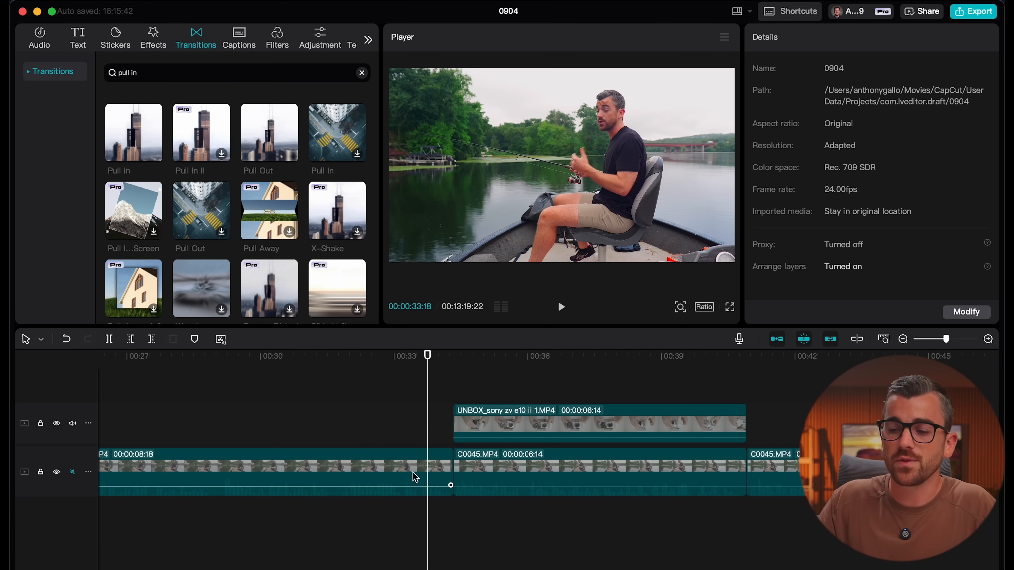
{"action": "left_click", "coordinate": [483, 429]}
{"action": "left_click", "coordinate": [382, 474]}
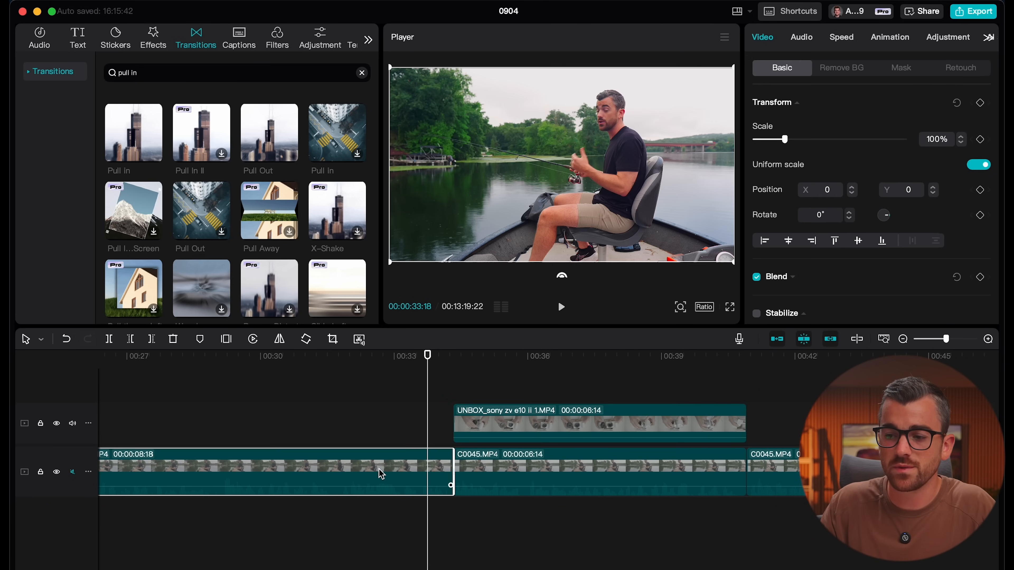
{"action": "left_click", "coordinate": [483, 431]}
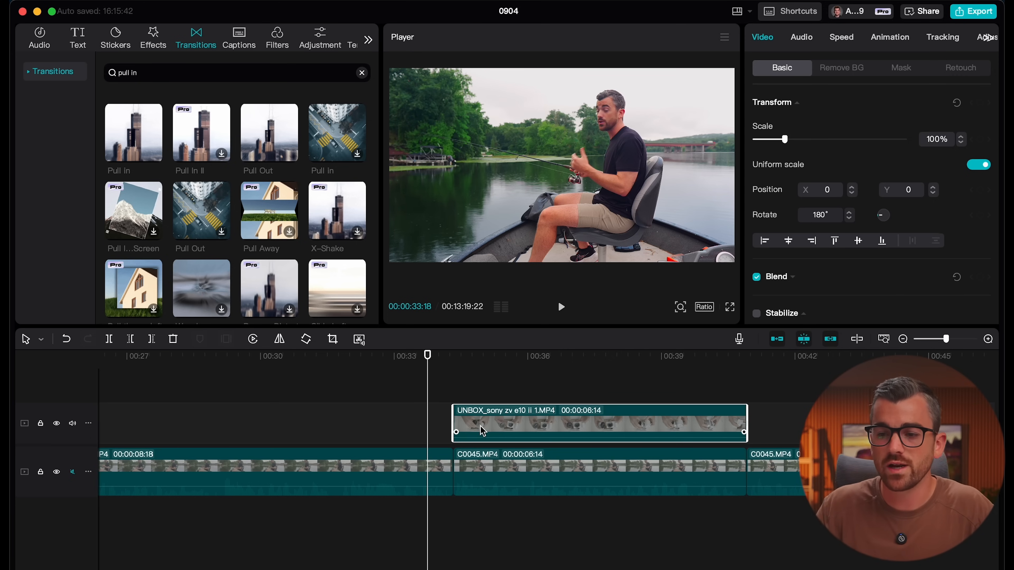
{"action": "left_click_drag", "start_coordinate": [122, 132], "coordinate": [444, 425]}
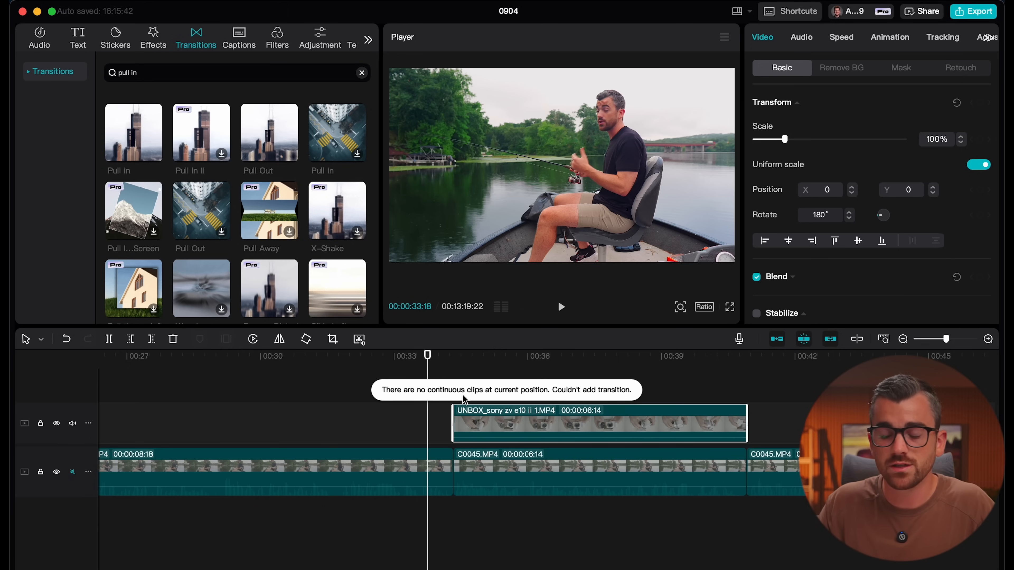
Try moving the 00:00:08:18 C0045.MP4 clip onto the overlay track directly before the unboxing clip, then undo the move
{"action": "scroll", "coordinate": [440, 479], "scroll_direction": "left", "scroll_amount": 5}
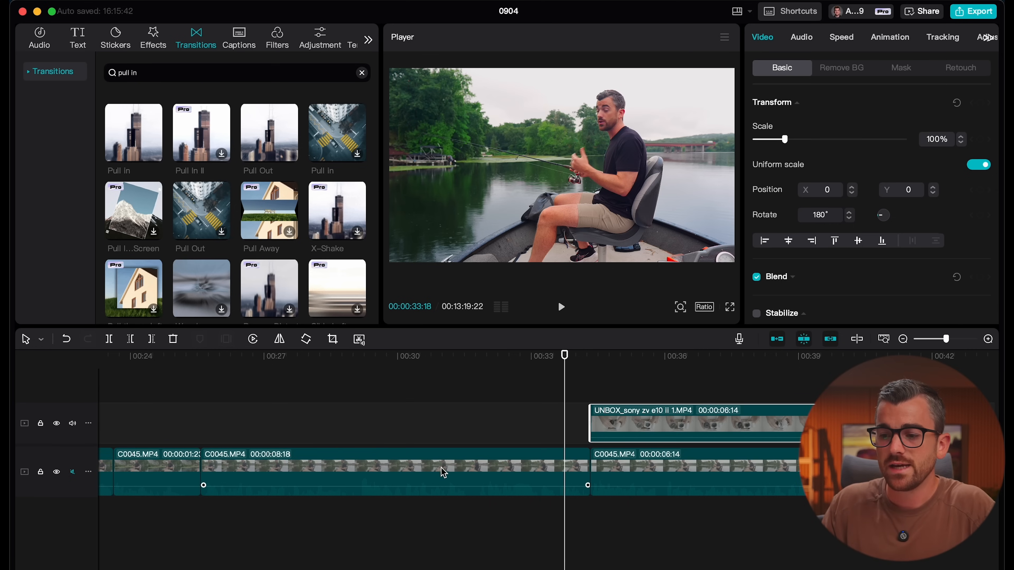
{"action": "left_click_drag", "start_coordinate": [455, 472], "coordinate": [456, 425]}
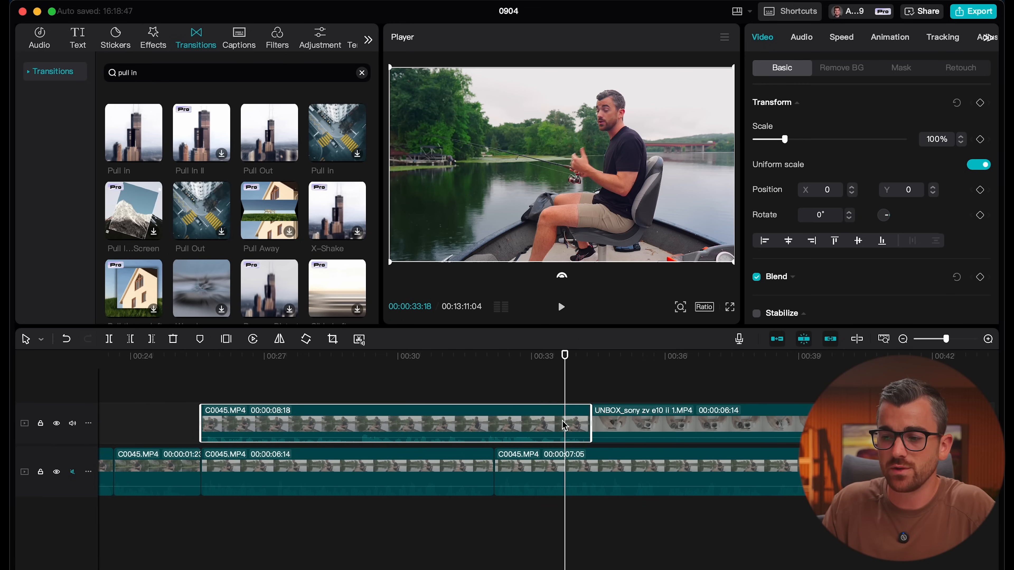
{"action": "left_click", "coordinate": [635, 426]}
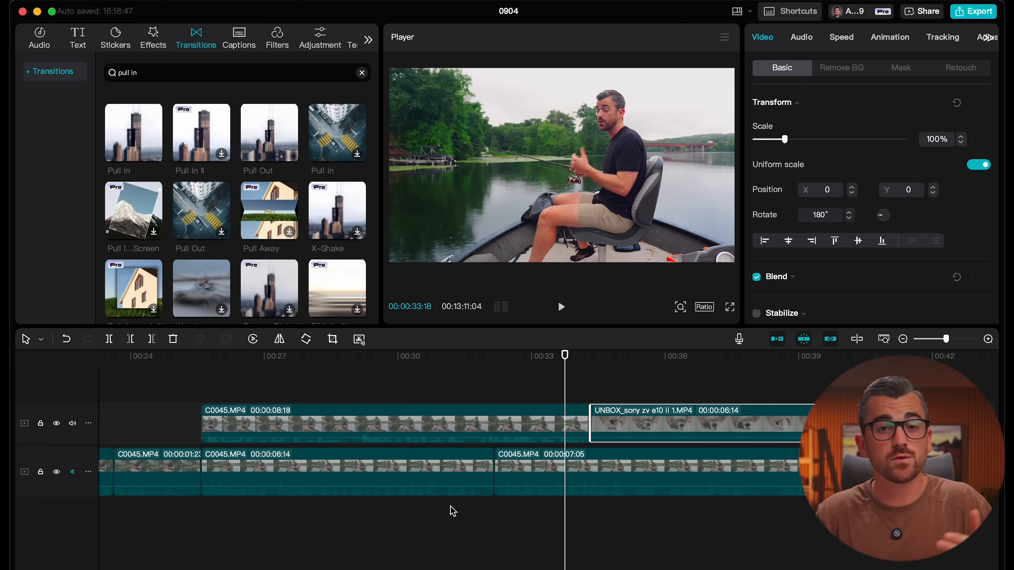
{"action": "left_click", "coordinate": [417, 470]}
{"action": "left_click", "coordinate": [537, 467]}
{"action": "key", "text": "Escape"}
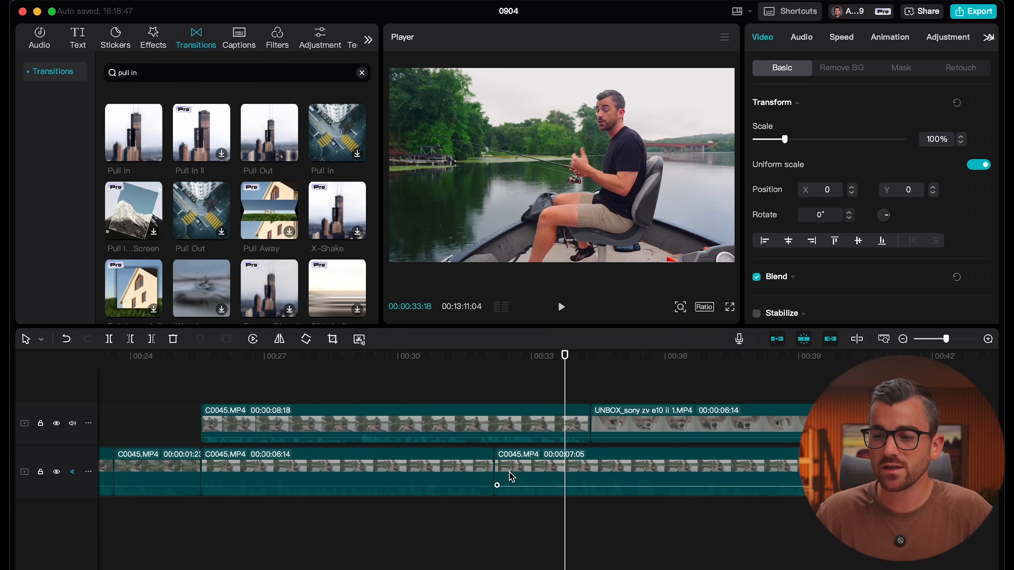
{"action": "key", "text": "super+z"}
Select the 00:00:08:18 C0045.MP4 clip on the main track and turn off the main track magnet
{"action": "left_click", "coordinate": [490, 468]}
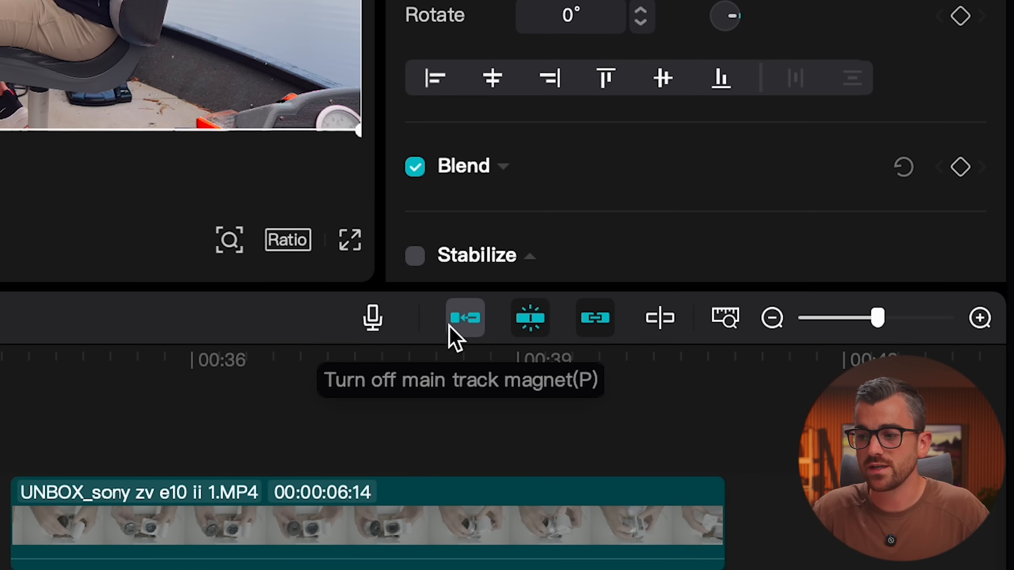
{"action": "left_click", "coordinate": [464, 324]}
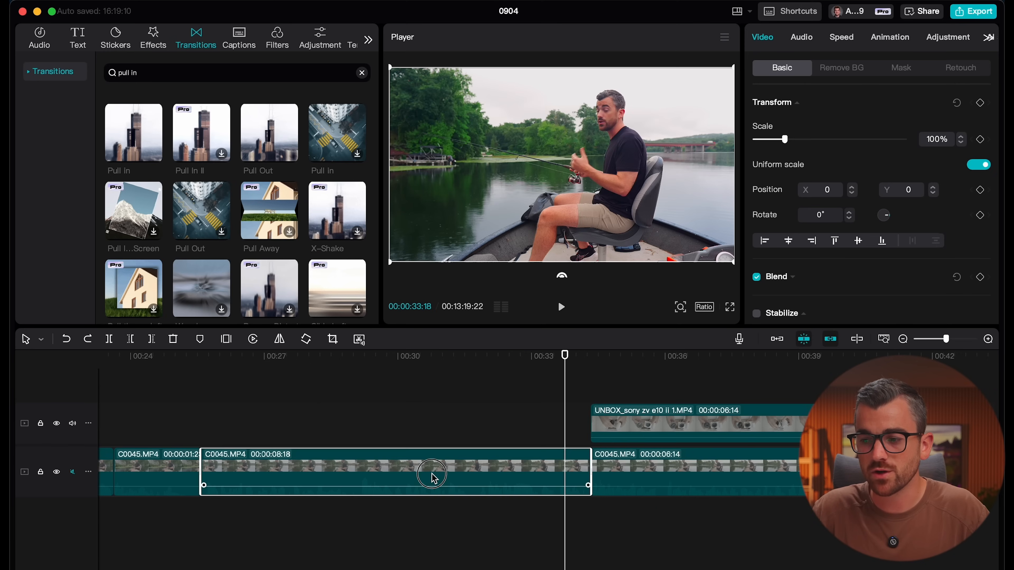
Move the 00:00:08:18 C0045.MP4 clip onto the overlay track directly before the unboxing clip and add the Pull In transition between them
{"action": "left_click_drag", "start_coordinate": [433, 475], "coordinate": [432, 432]}
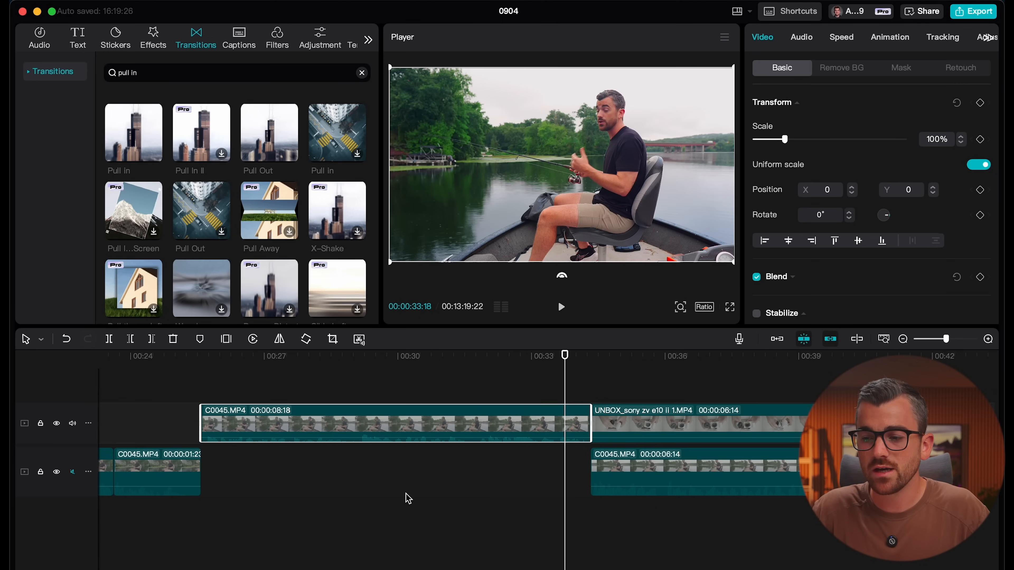
{"action": "left_click", "coordinate": [414, 499]}
{"action": "left_click_drag", "start_coordinate": [625, 466], "coordinate": [646, 466]}
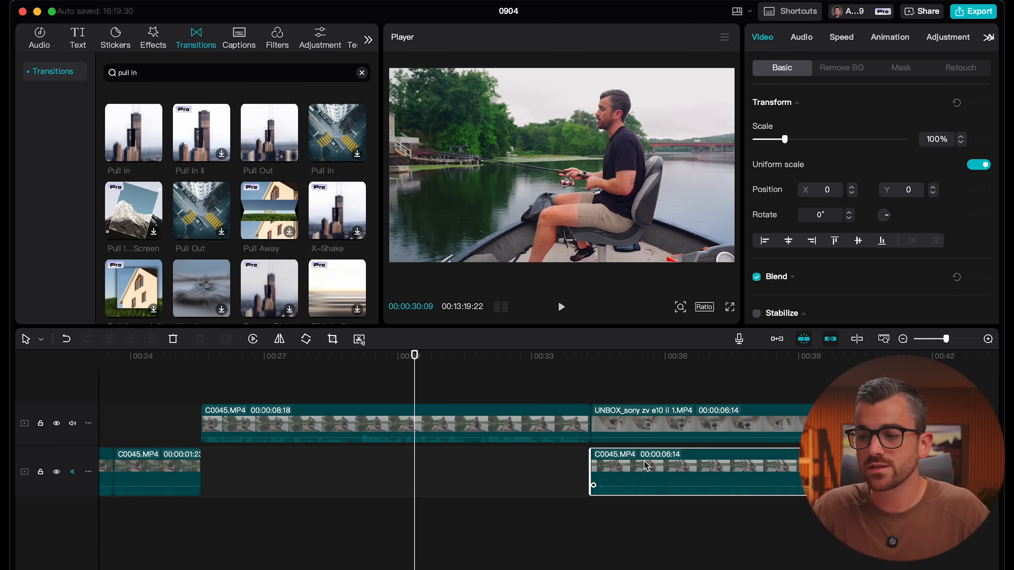
{"action": "left_click", "coordinate": [483, 429]}
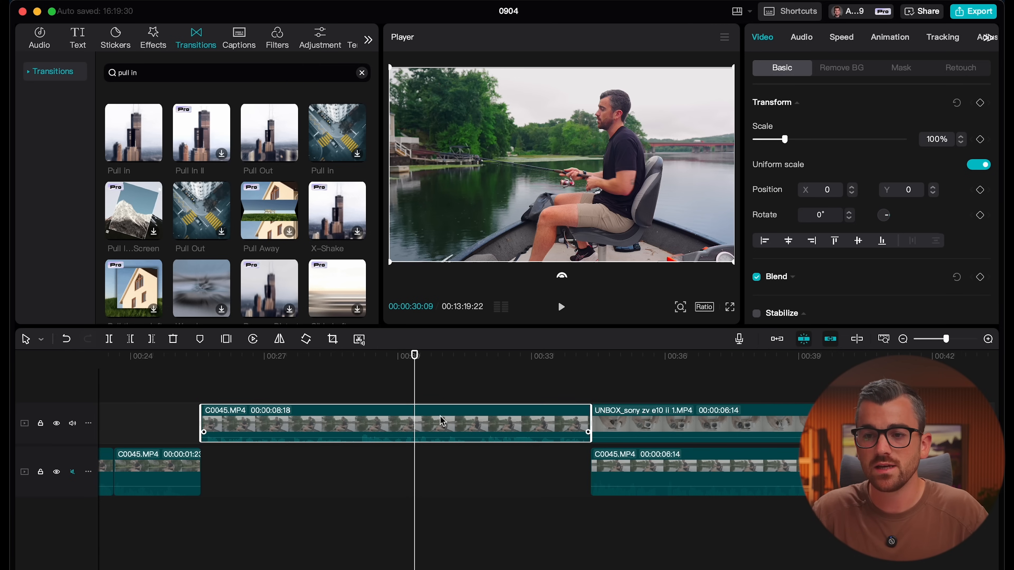
{"action": "left_click_drag", "start_coordinate": [120, 154], "coordinate": [590, 424]}
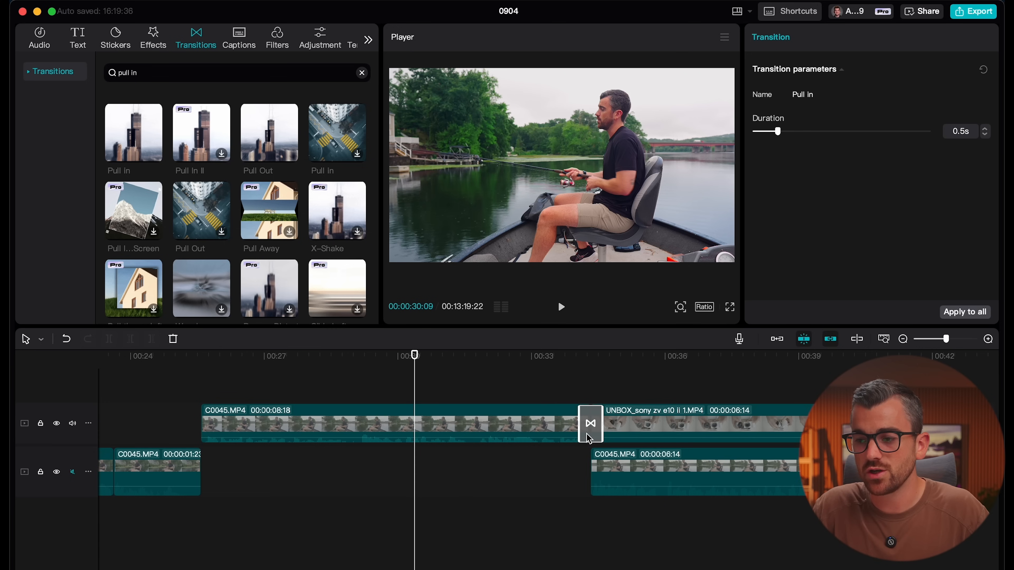
Play back the Pull In transition and the unboxing clip with both tracks unmuted
{"action": "left_click", "coordinate": [506, 360]}
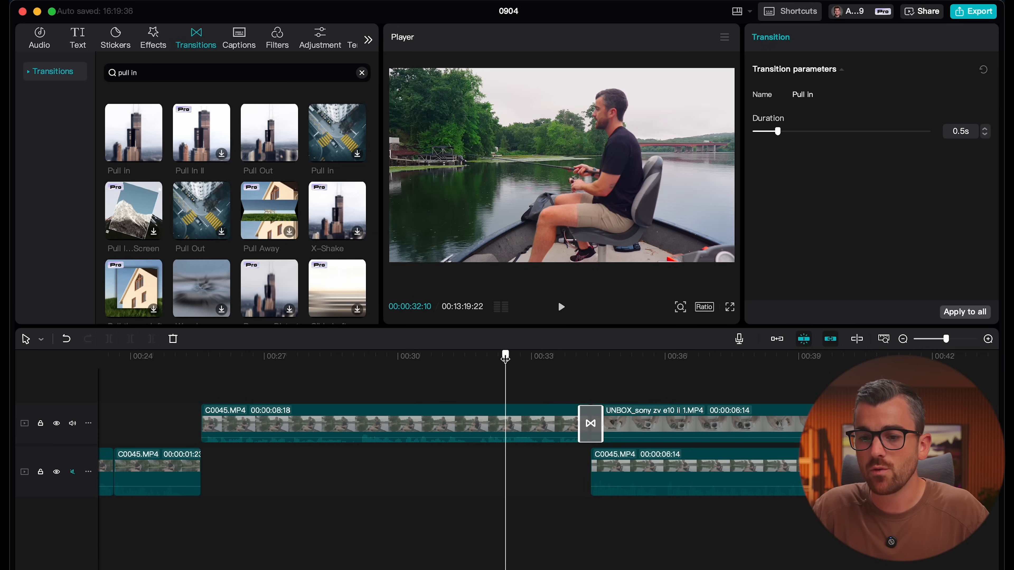
{"action": "left_click", "coordinate": [72, 424]}
{"action": "left_click", "coordinate": [73, 425]}
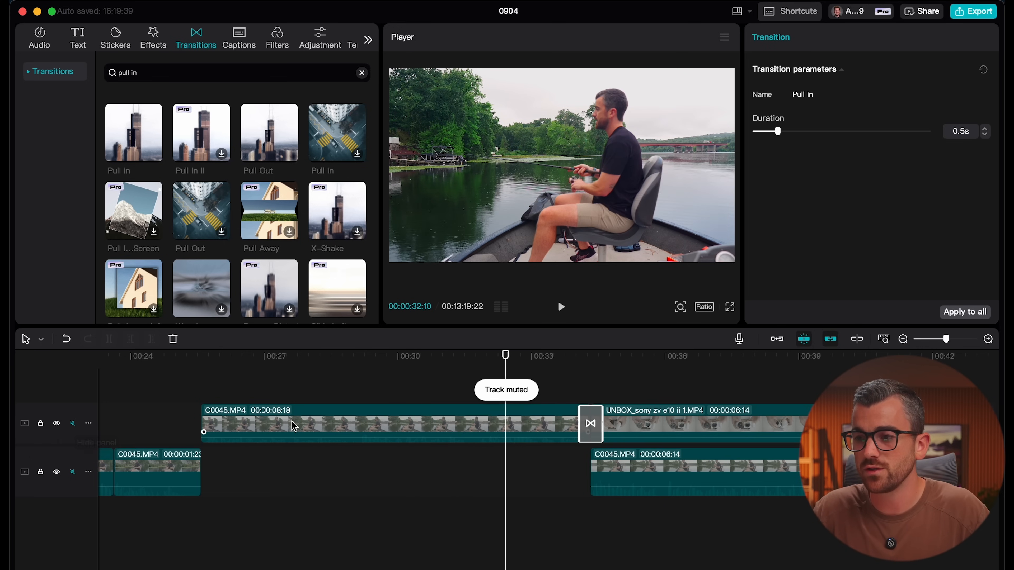
{"action": "key", "text": "space"}
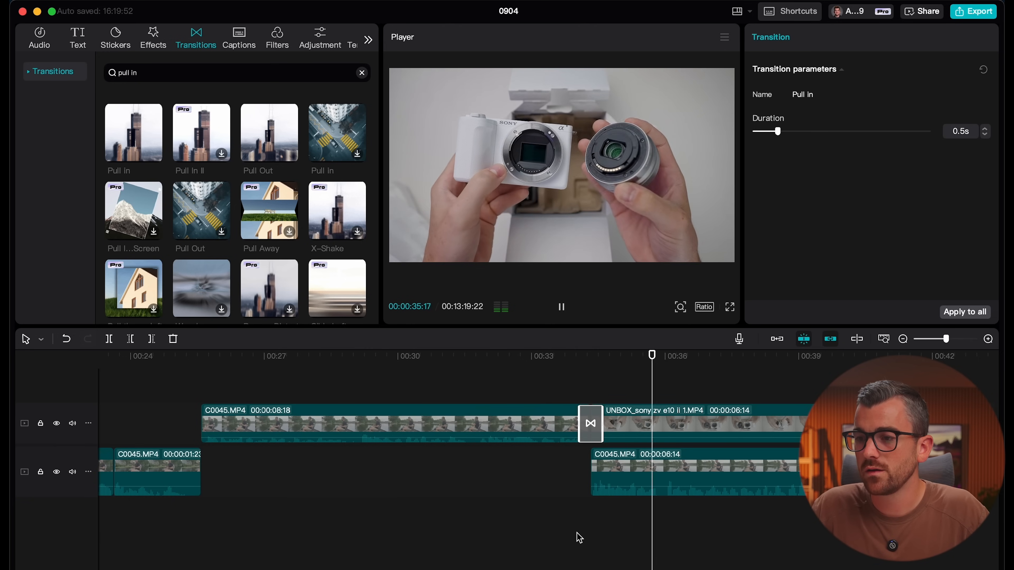
{"action": "scroll", "coordinate": [591, 539], "scroll_direction": "down", "scroll_amount": 2}
{"action": "scroll", "coordinate": [598, 540], "scroll_direction": "down", "scroll_amount": 2}
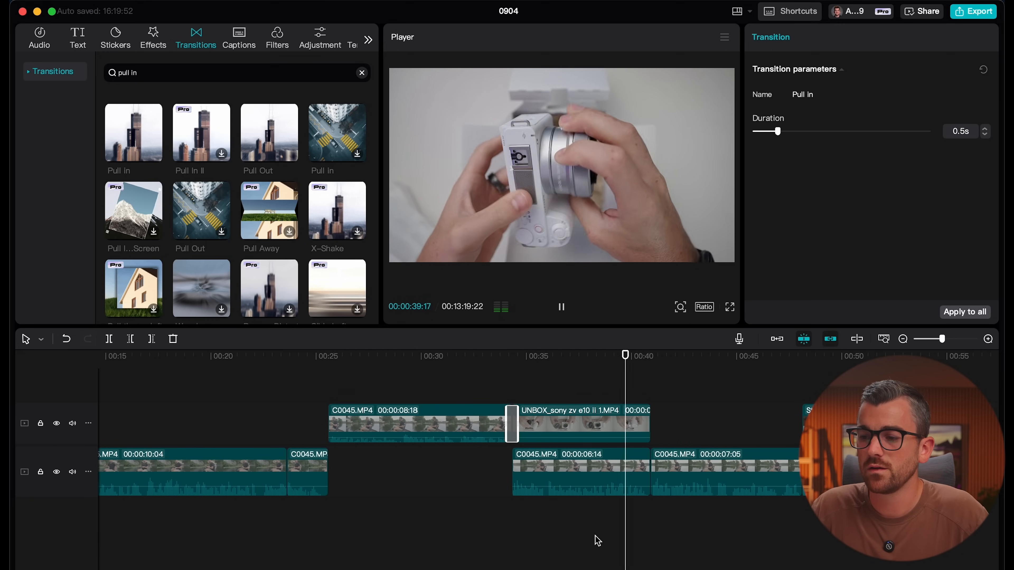
{"action": "key", "text": "space"}
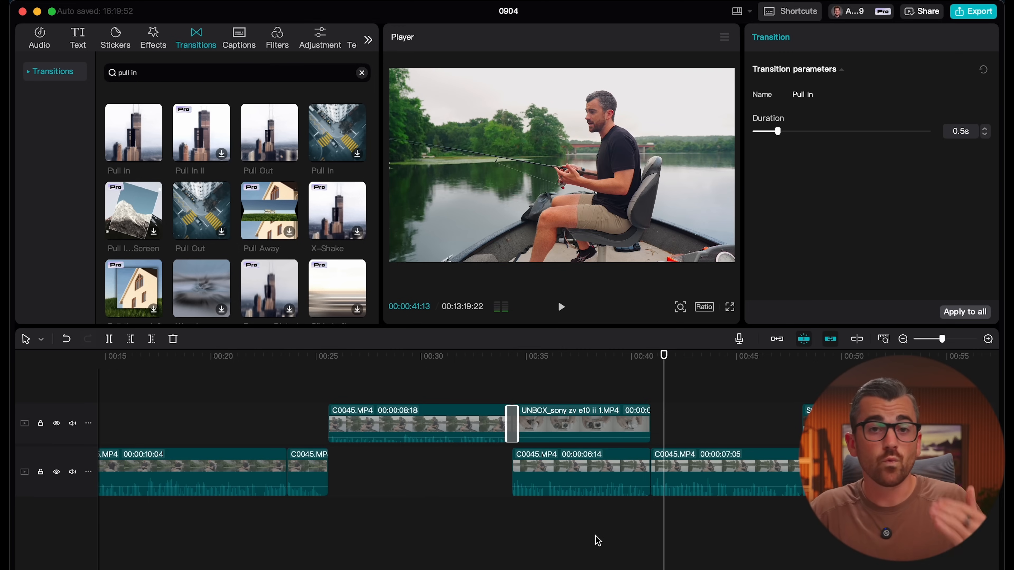
Mute the overlay and main tracks, and replay the section from just before the Pull In transition
{"action": "left_click", "coordinate": [495, 519]}
{"action": "left_click", "coordinate": [73, 423]}
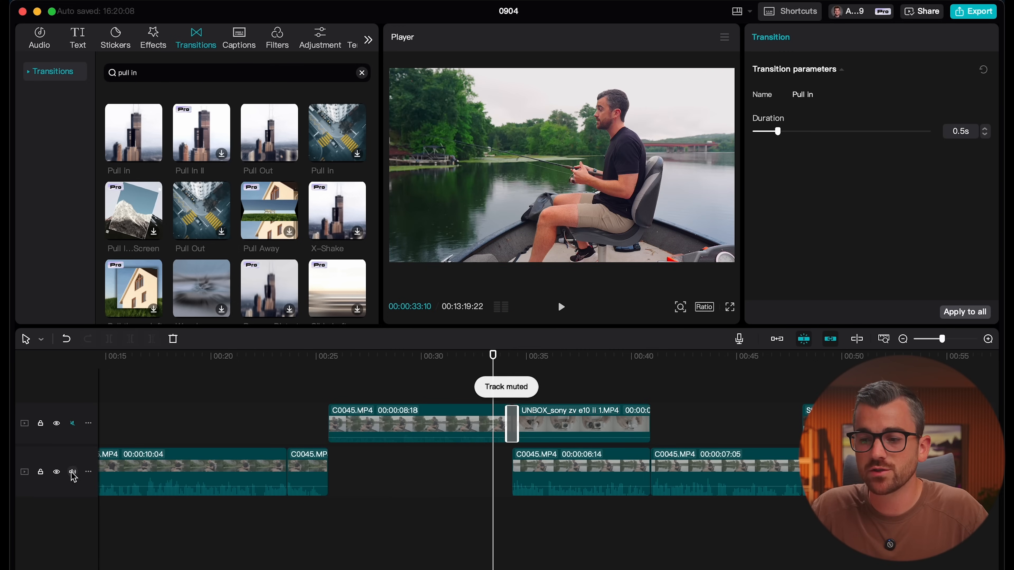
{"action": "left_click", "coordinate": [73, 472]}
{"action": "key", "text": "space"}
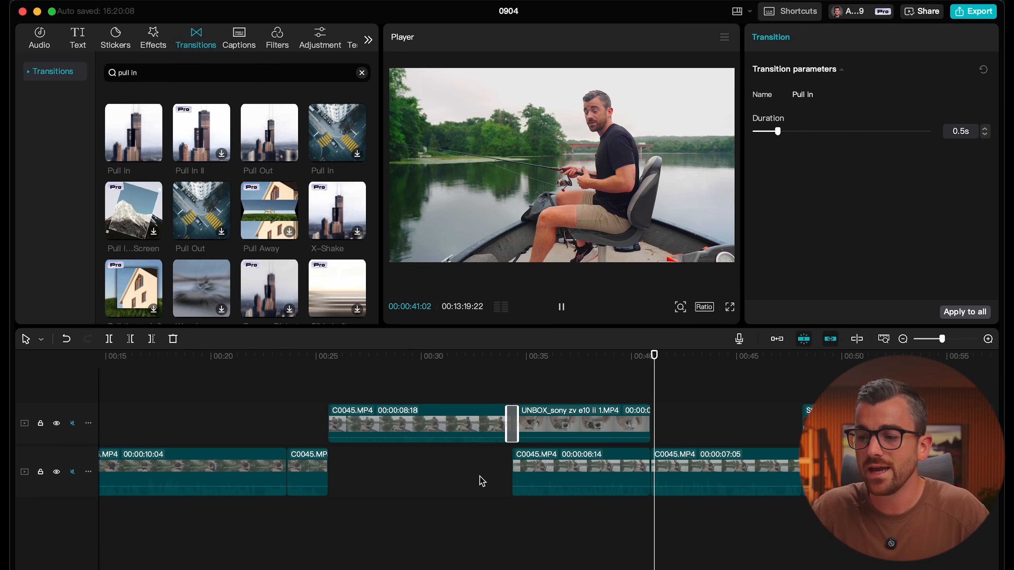
Move the 00:00:07:05 C0045.MP4 clip onto the overlay track directly after the unboxing clip and add the Pull Out transition between them
{"action": "left_click_drag", "start_coordinate": [665, 355], "coordinate": [631, 355]}
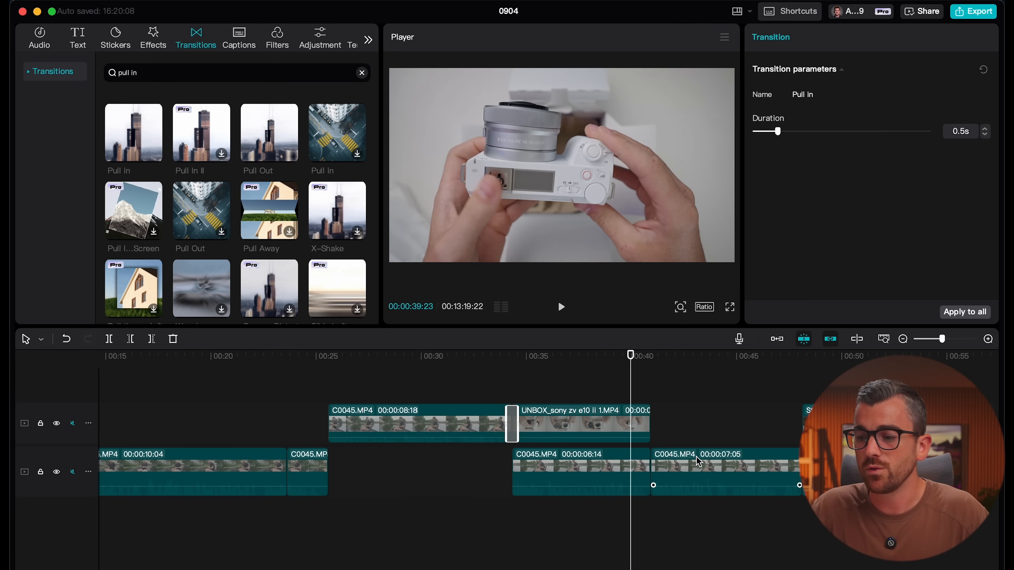
{"action": "left_click_drag", "start_coordinate": [695, 469], "coordinate": [697, 428]}
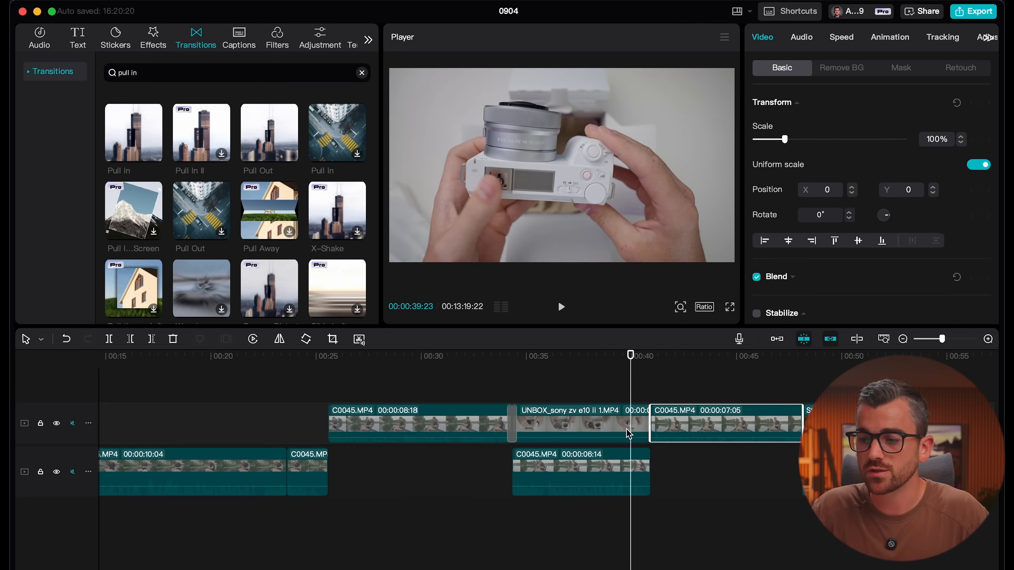
{"action": "left_click", "coordinate": [663, 430]}
{"action": "left_click", "coordinate": [621, 429]}
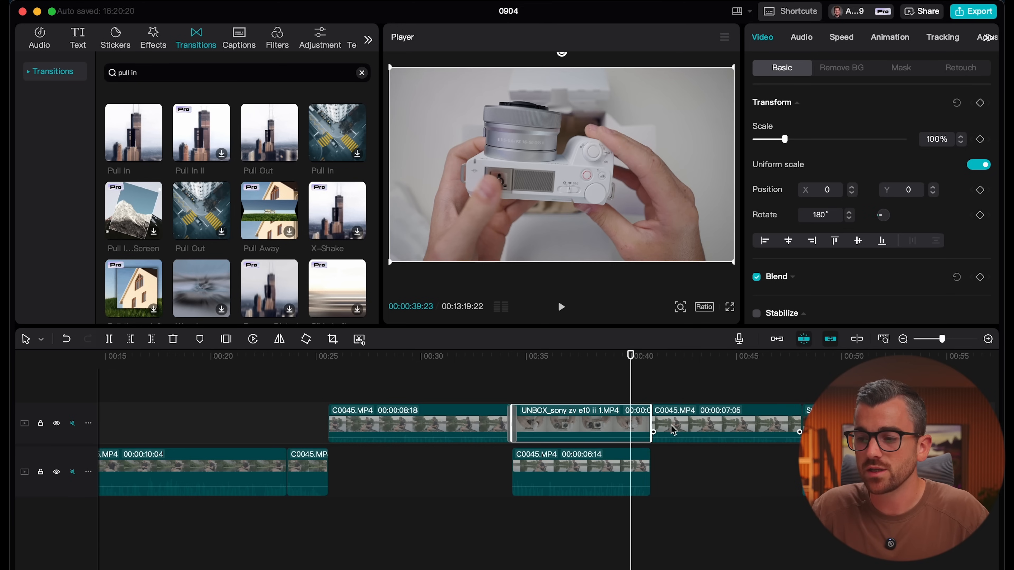
{"action": "left_click", "coordinate": [696, 425]}
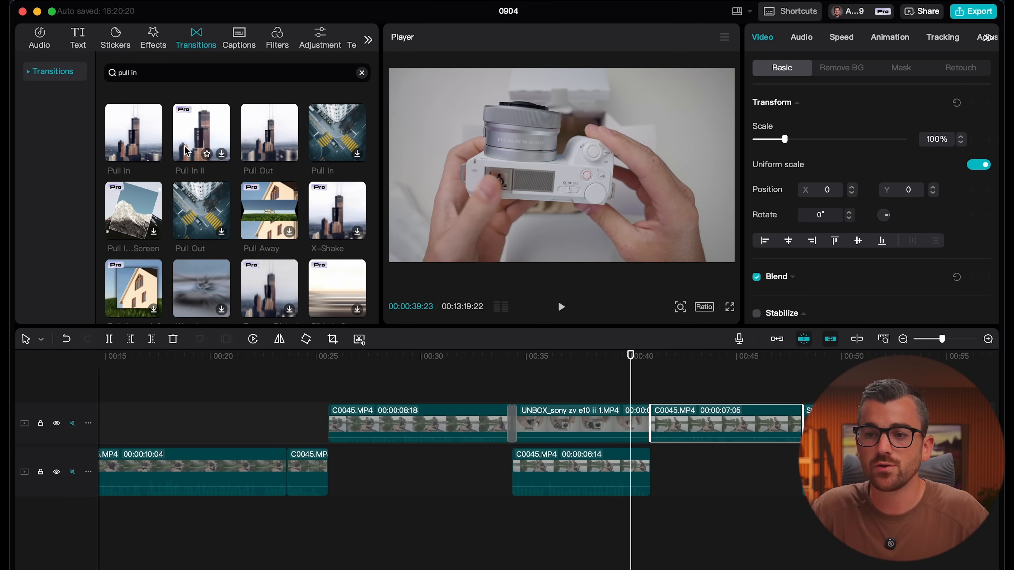
{"action": "left_click_drag", "start_coordinate": [276, 158], "coordinate": [646, 430]}
Play back the Pull In and Pull Out transitions around the unboxing clip
{"action": "left_click", "coordinate": [488, 362]}
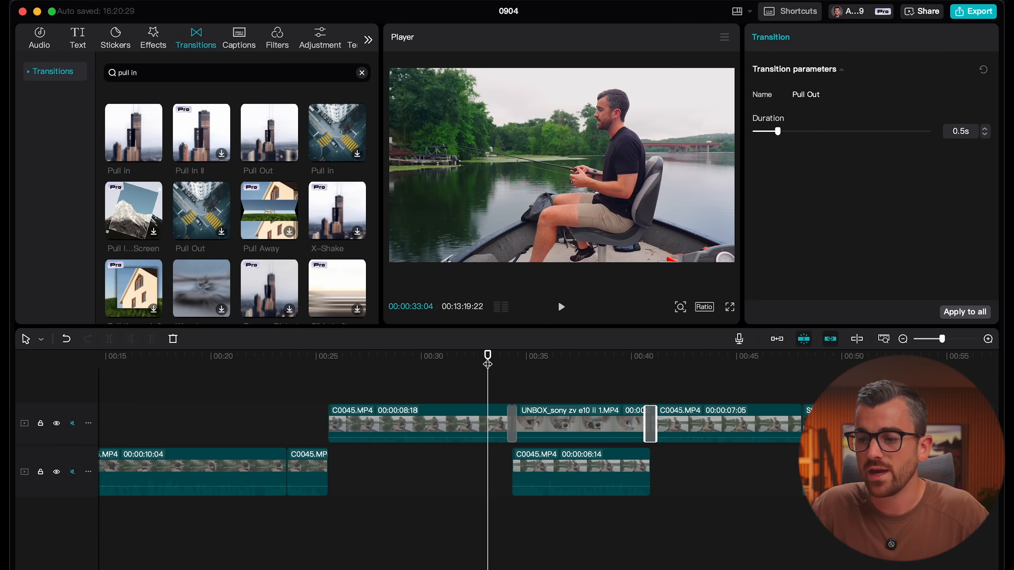
{"action": "key", "text": "space"}
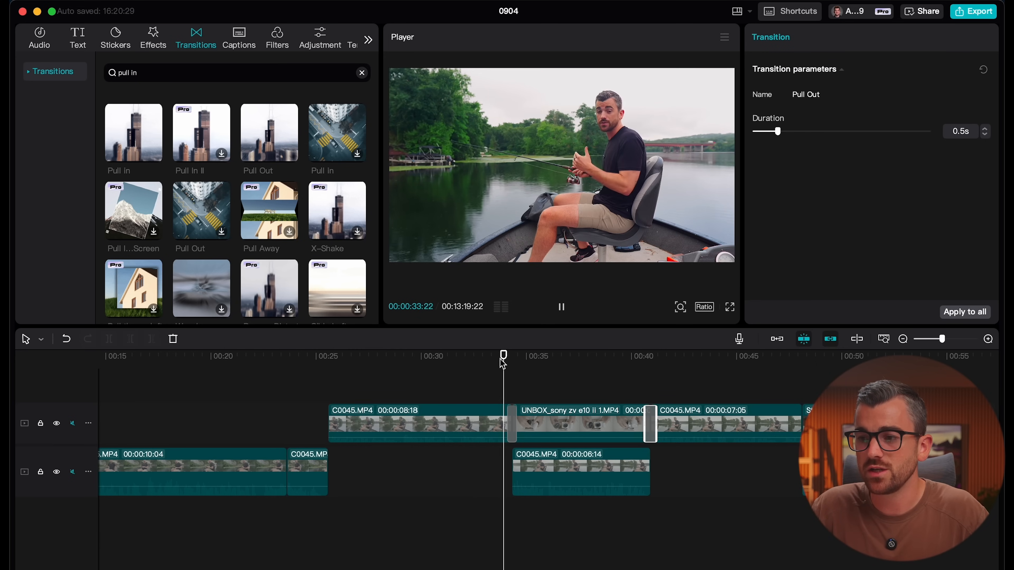
{"action": "left_click", "coordinate": [625, 357]}
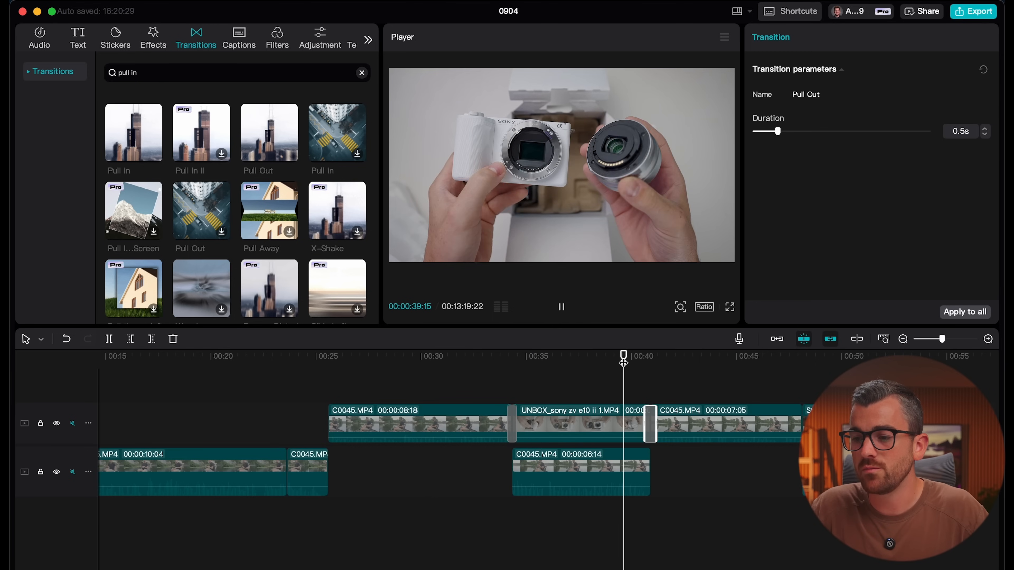
{"action": "key", "text": "space"}
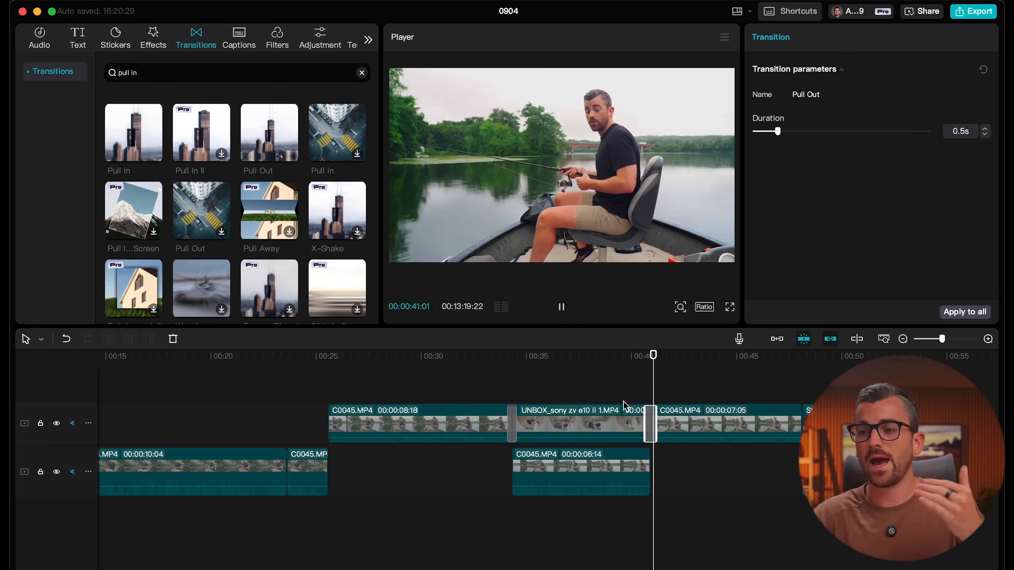
{"action": "key", "text": "space"}
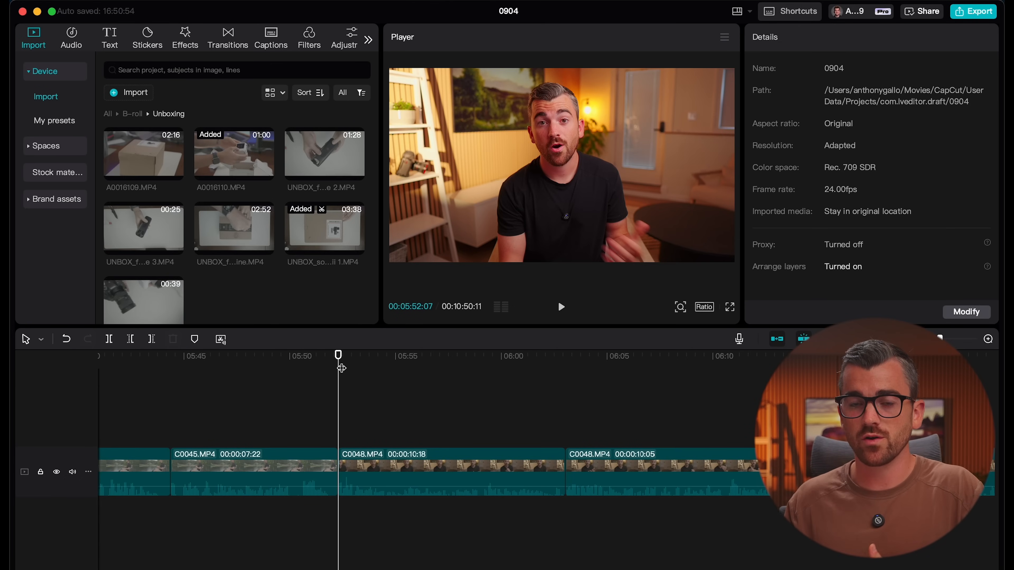
Play back the opening of the 00:00:10:18 C0048.MP4 clip and return the playhead to its start at 00:05:52:07
{"action": "key", "text": "space"}
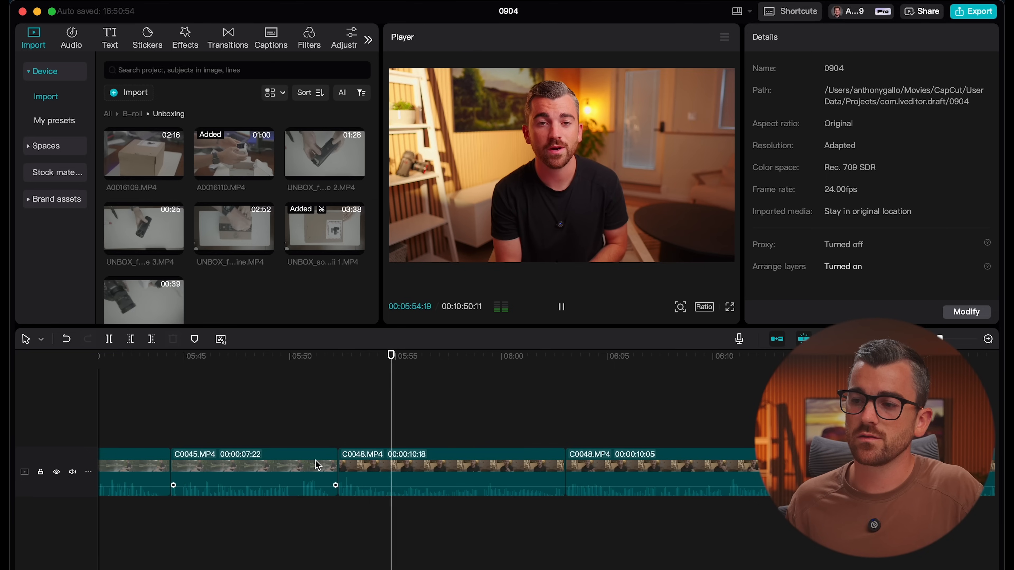
{"action": "key", "text": "space"}
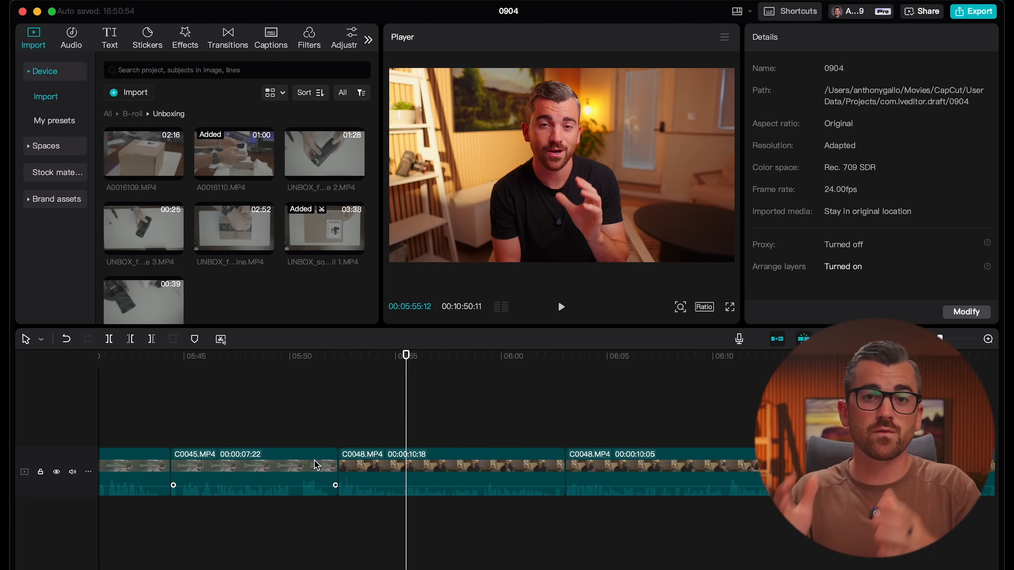
{"action": "left_click", "coordinate": [337, 392]}
{"action": "scroll", "coordinate": [368, 394], "scroll_direction": "left", "scroll_amount": 3}
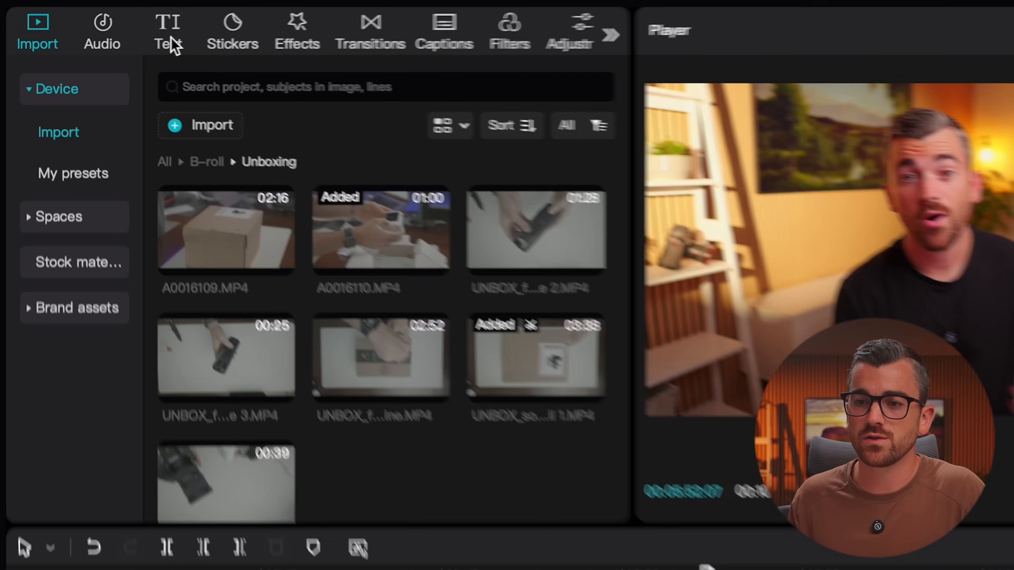
Add a default text title above the main track, aligned to the start of the 00:00:10:18 C0048.MP4 clip
{"action": "left_click", "coordinate": [110, 40]}
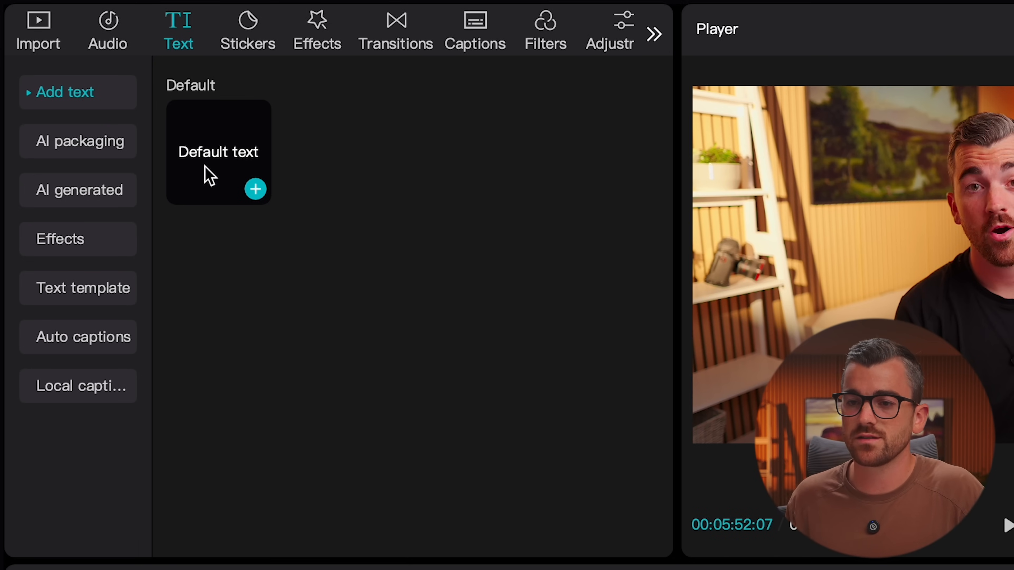
{"action": "left_click_drag", "start_coordinate": [219, 159], "coordinate": [718, 569]}
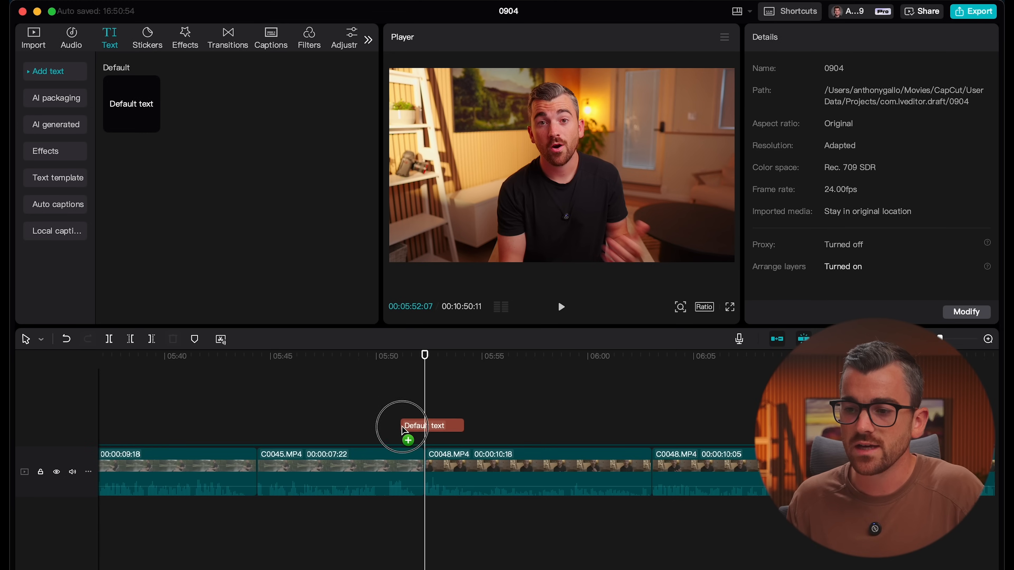
{"action": "left_click_drag", "start_coordinate": [403, 429], "coordinate": [435, 441]}
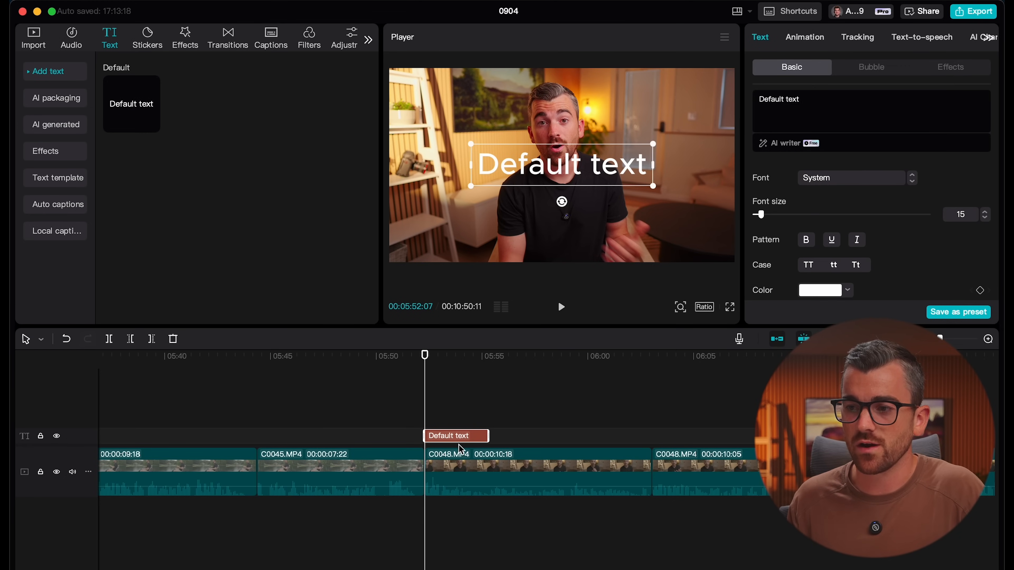
Change the default title's text to SHORT and position it in the lower-left area of the video frame
{"action": "scroll", "coordinate": [401, 435], "scroll_direction": "right", "scroll_amount": 2}
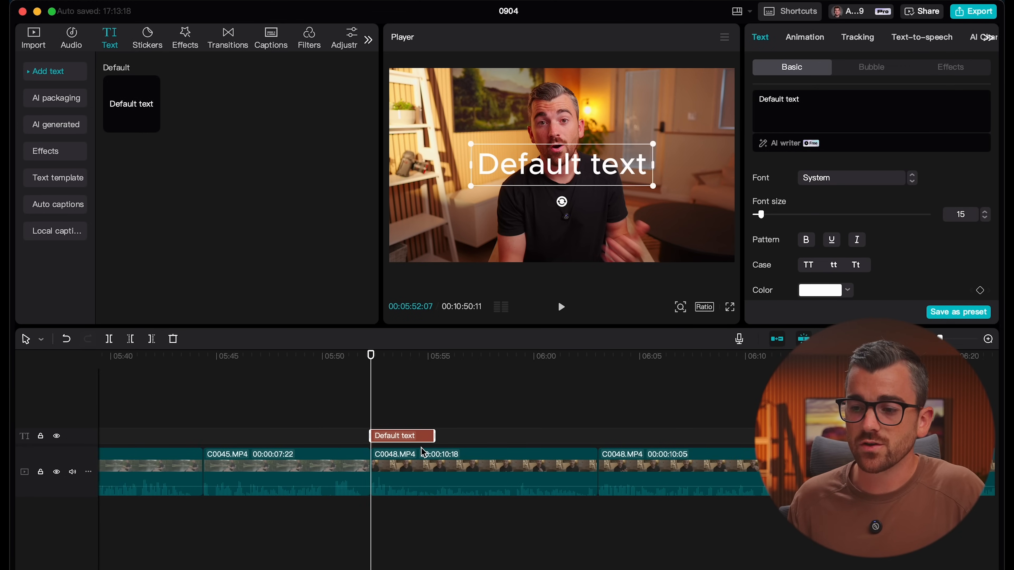
{"action": "left_click", "coordinate": [460, 443]}
{"action": "left_click", "coordinate": [391, 435]}
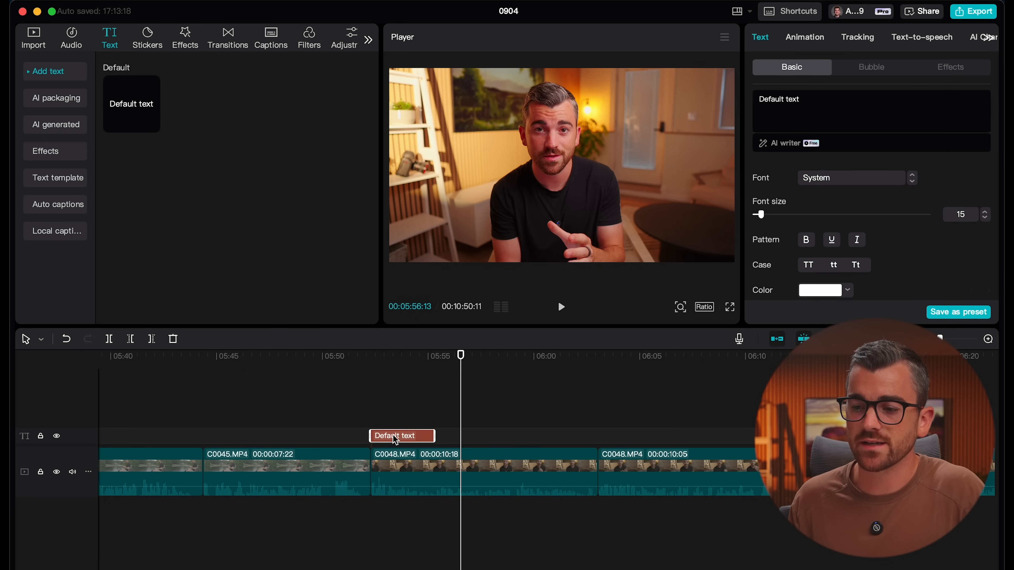
{"action": "left_click_drag", "start_coordinate": [461, 357], "coordinate": [393, 358]}
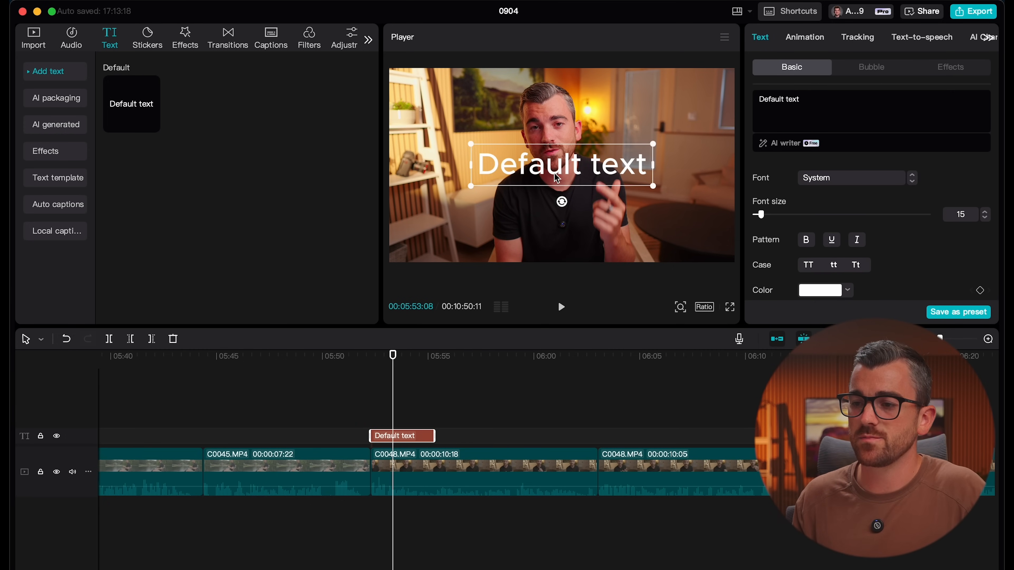
{"action": "double_click", "coordinate": [545, 166]}
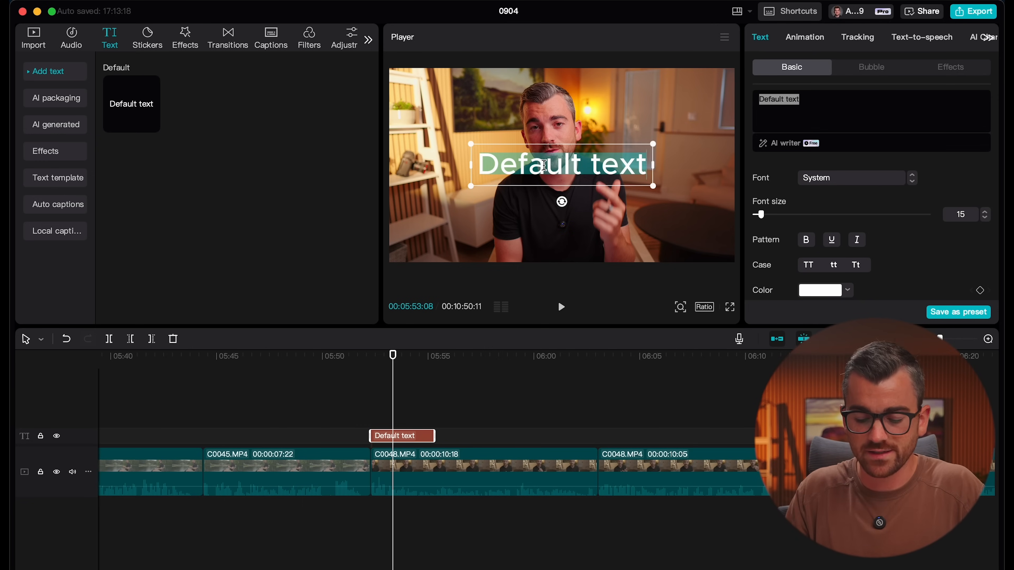
{"action": "type", "text": "SHORT"}
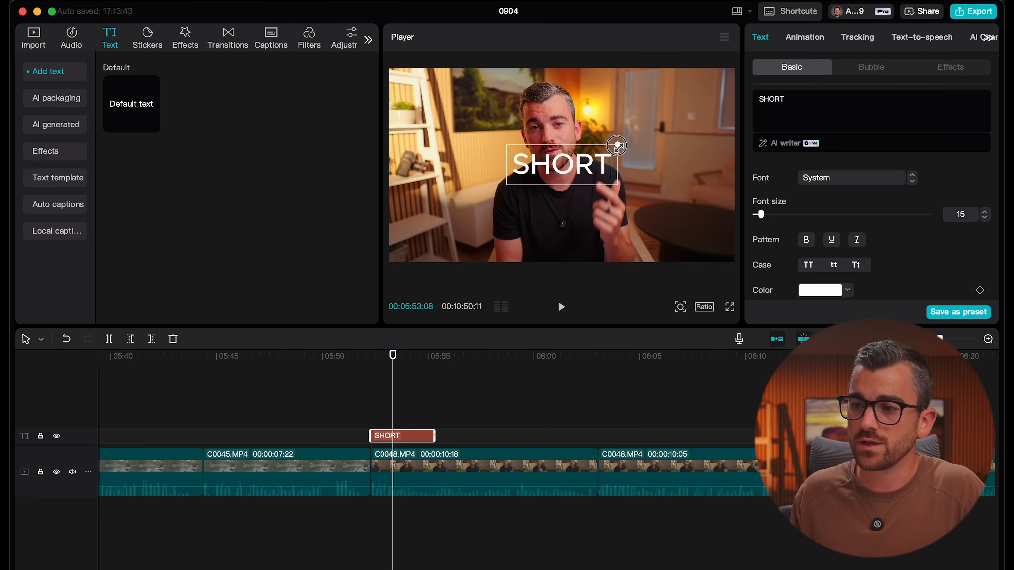
{"action": "left_click_drag", "start_coordinate": [599, 164], "coordinate": [447, 251]}
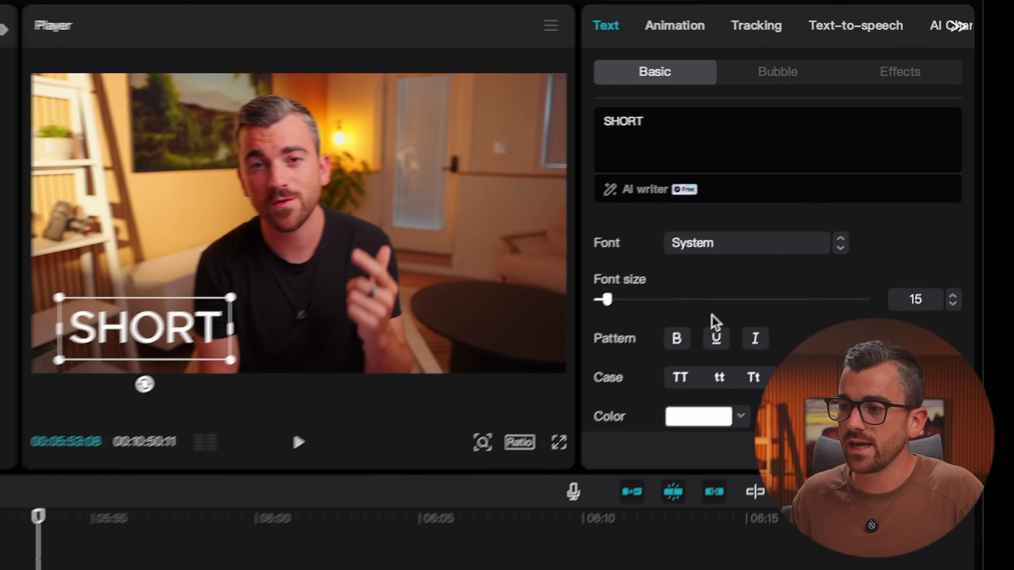
Set the SHORT title's font to Anton and scale the title up in the lower-left area of the video frame
{"action": "left_click", "coordinate": [714, 244]}
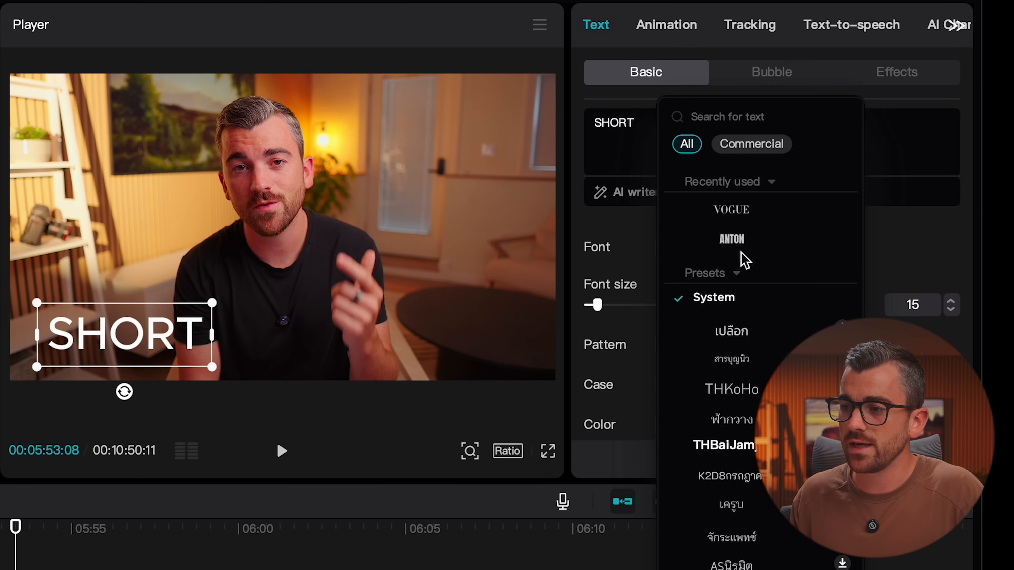
{"action": "left_click", "coordinate": [686, 314]}
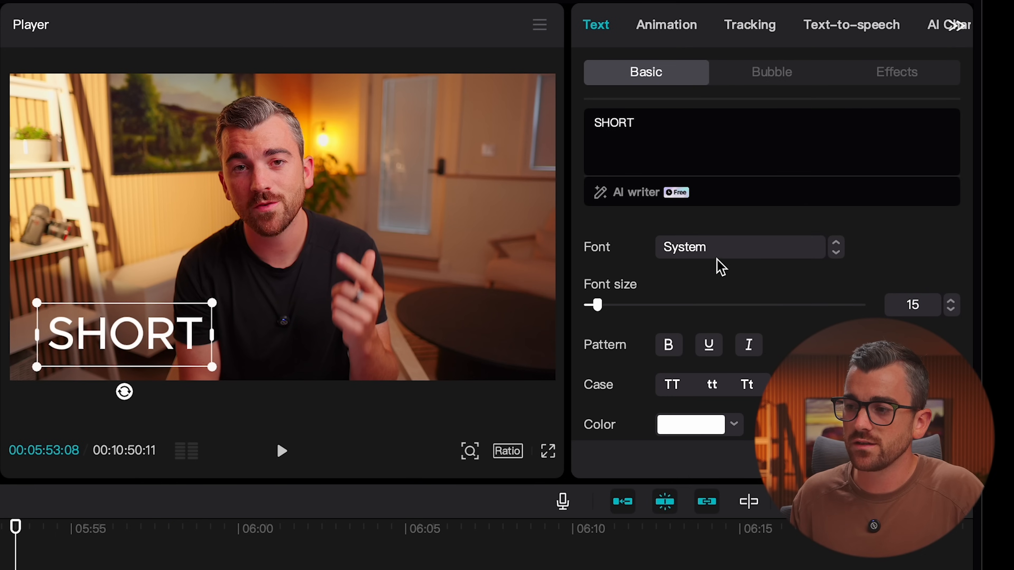
{"action": "left_click", "coordinate": [712, 250]}
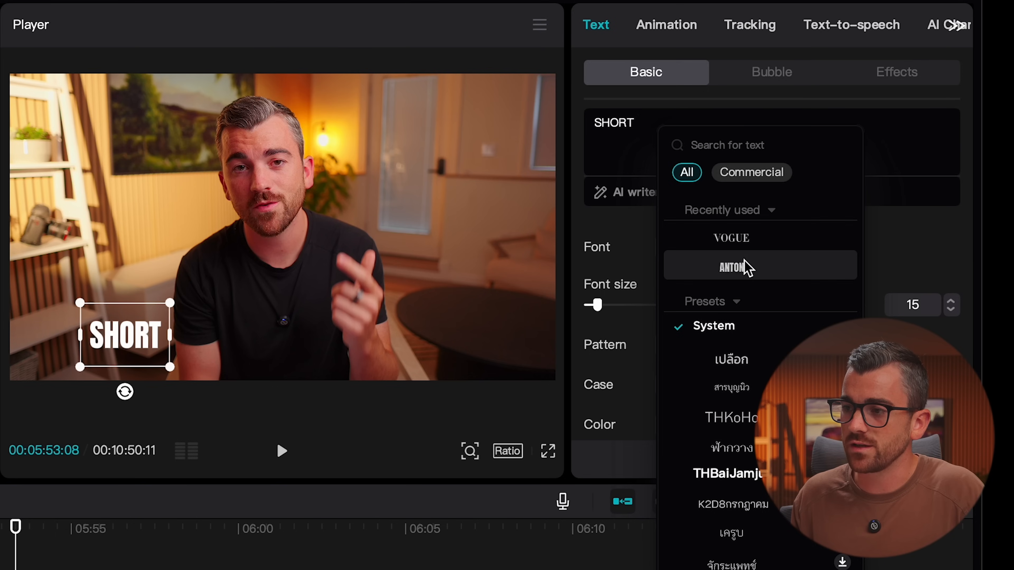
{"action": "left_click", "coordinate": [746, 273]}
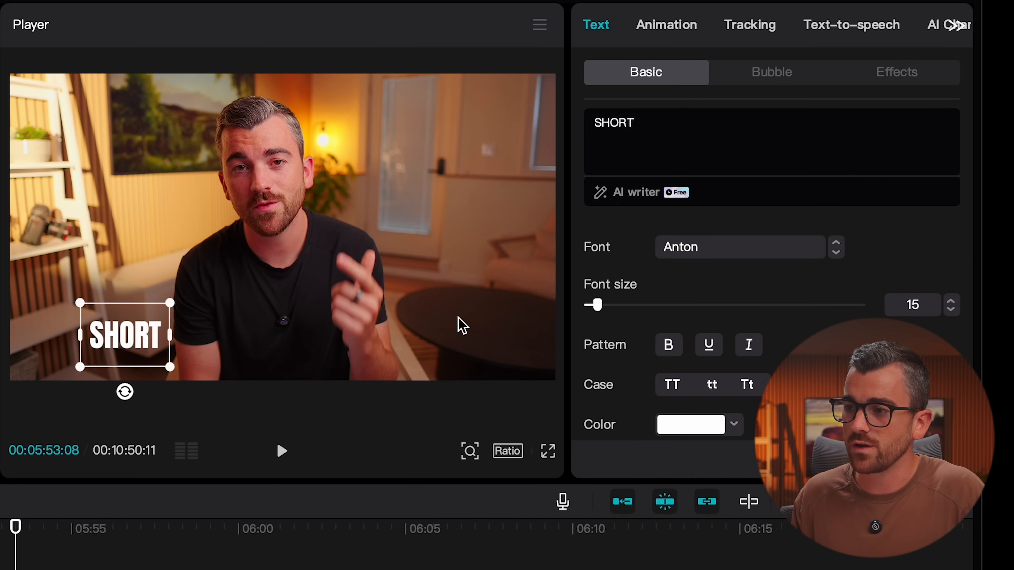
{"action": "left_click_drag", "start_coordinate": [170, 304], "coordinate": [247, 274]}
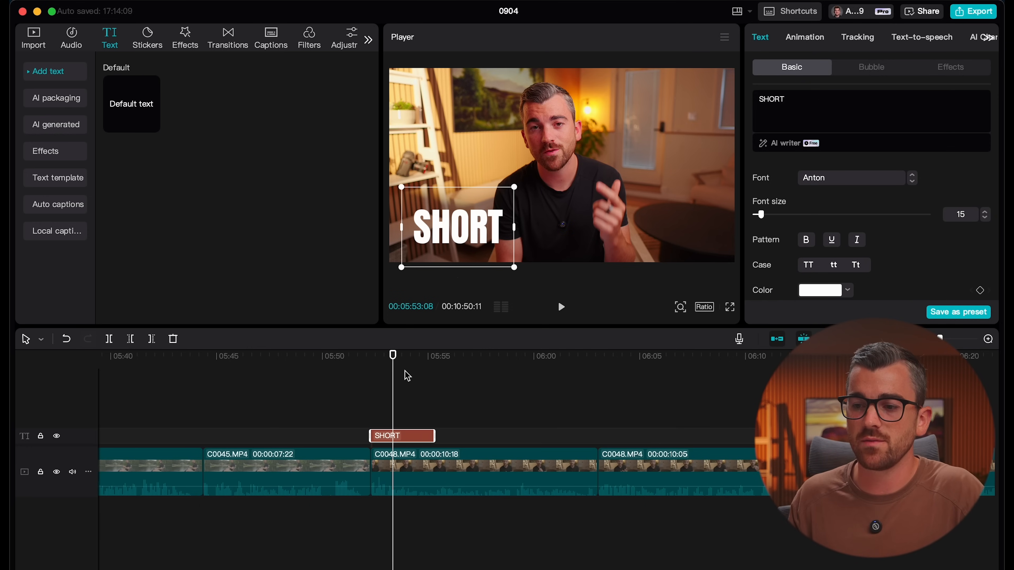
Look through the In, Out and Loop text animations available for the SHORT title
{"action": "left_click", "coordinate": [397, 436]}
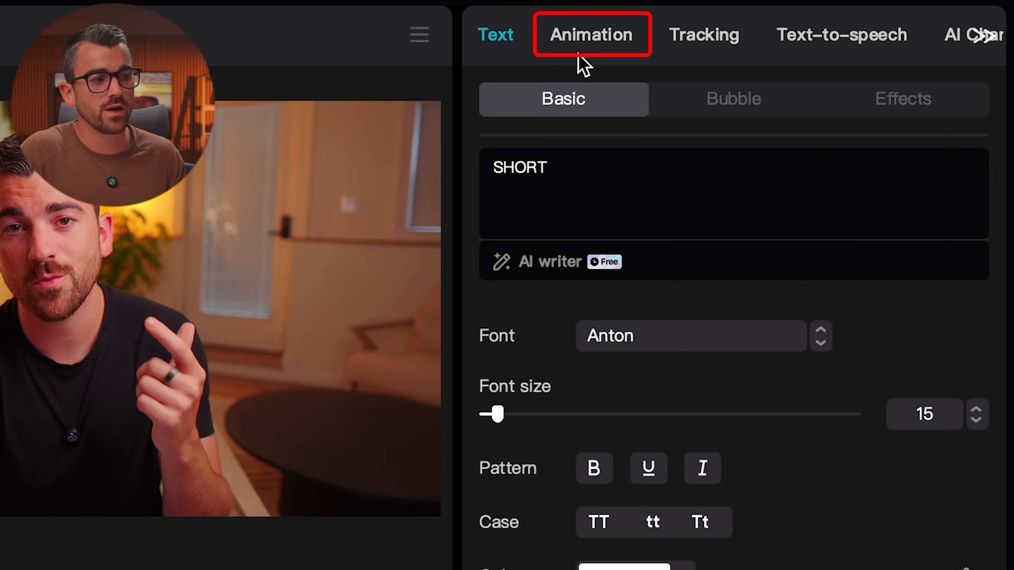
{"action": "left_click", "coordinate": [591, 39]}
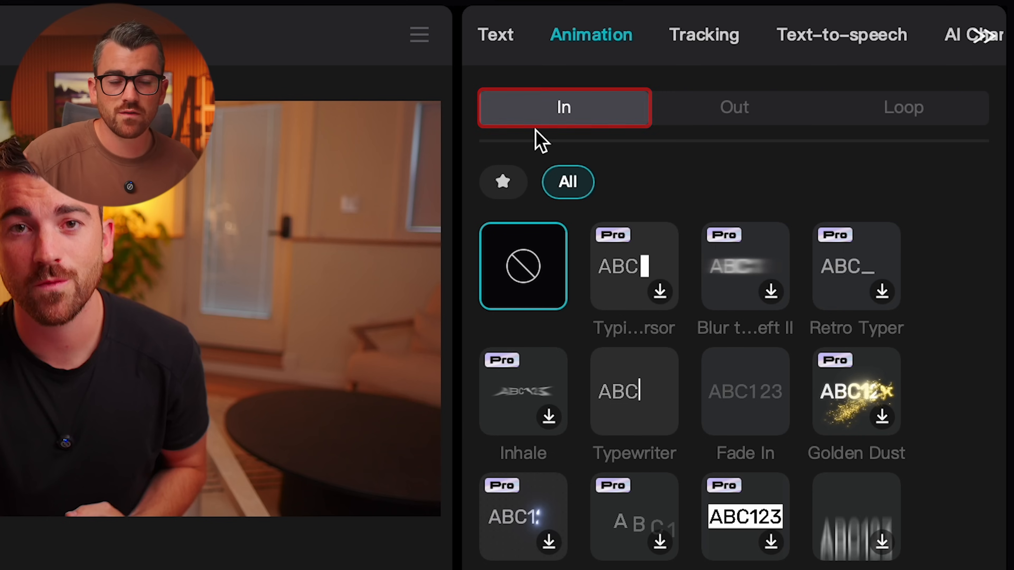
{"action": "left_click", "coordinate": [682, 119]}
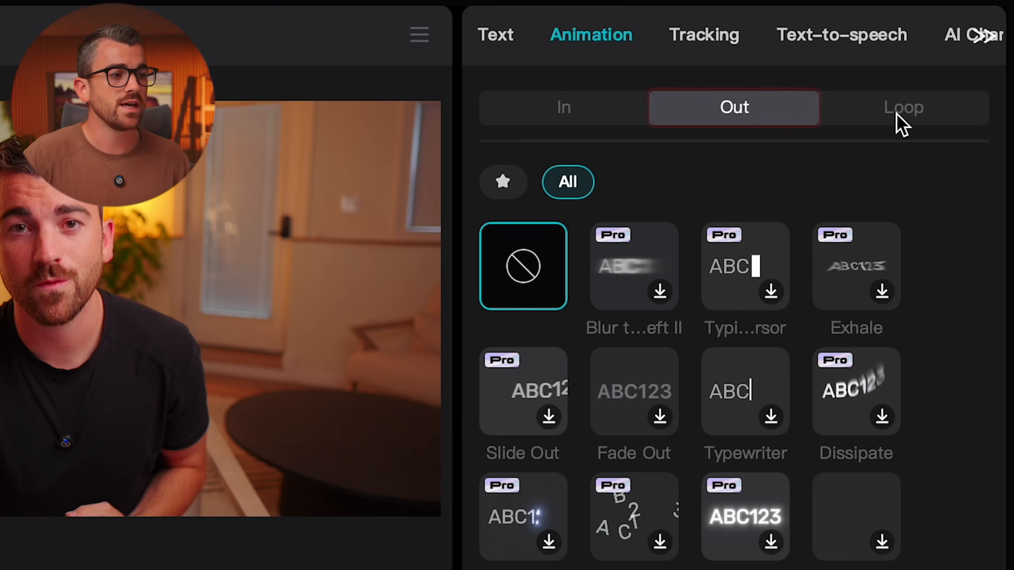
{"action": "left_click", "coordinate": [893, 120]}
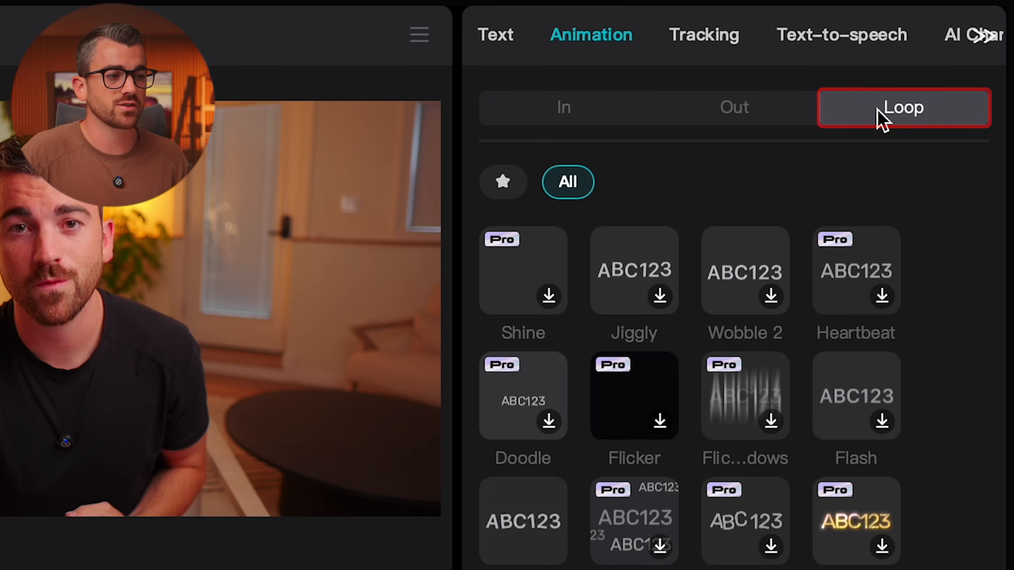
{"action": "left_click", "coordinate": [565, 115]}
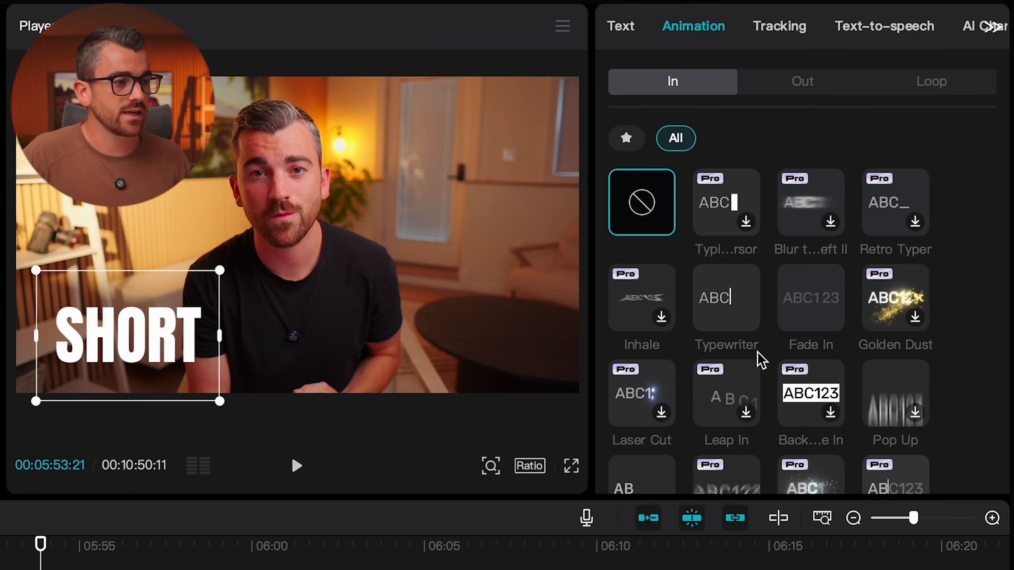
Find the Glitch animation among the In animations and apply it to the SHORT title
{"action": "scroll", "coordinate": [770, 305], "scroll_direction": "down", "scroll_amount": 3}
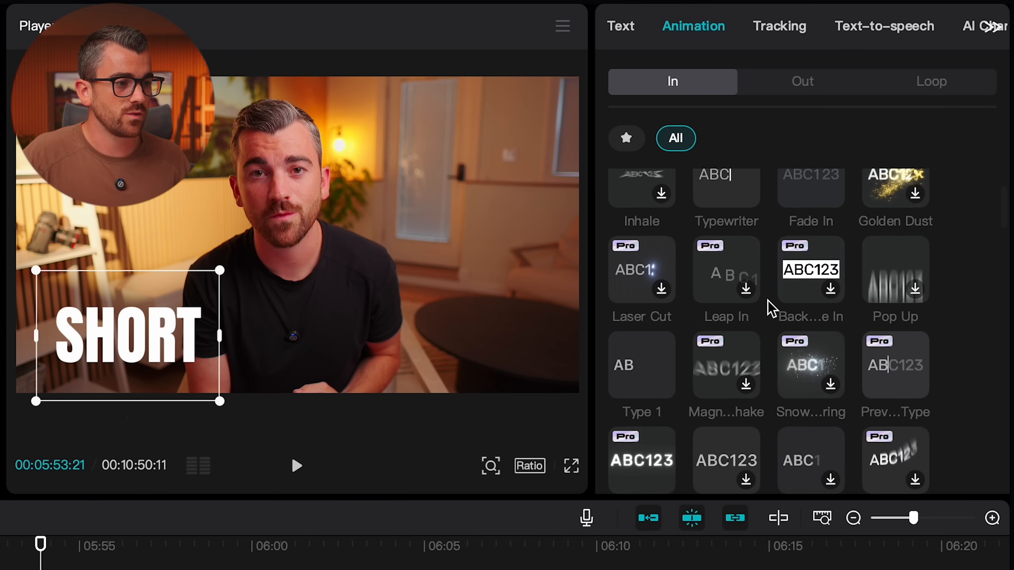
{"action": "scroll", "coordinate": [637, 322], "scroll_direction": "down", "scroll_amount": 4}
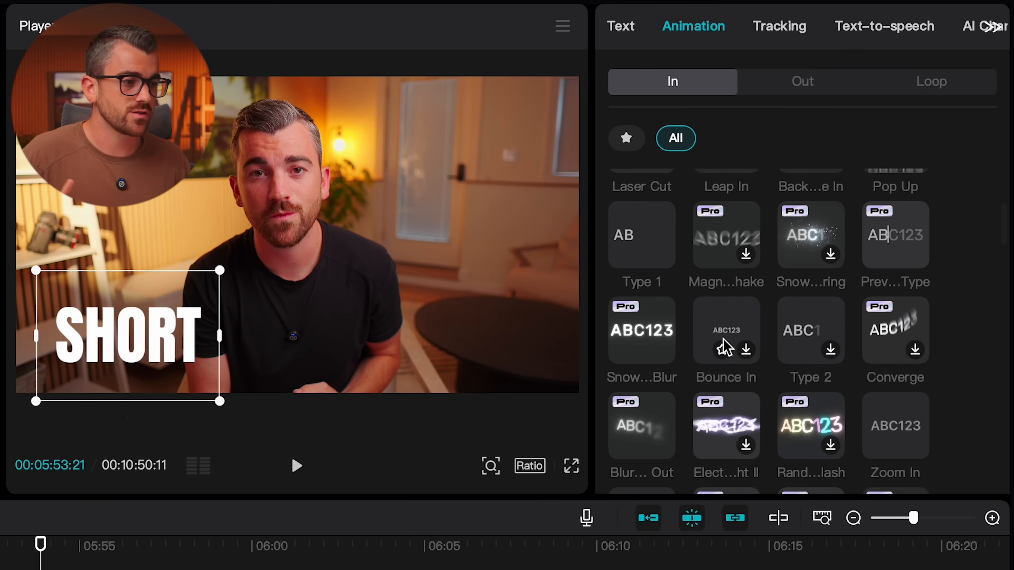
{"action": "scroll", "coordinate": [778, 344], "scroll_direction": "down", "scroll_amount": 1}
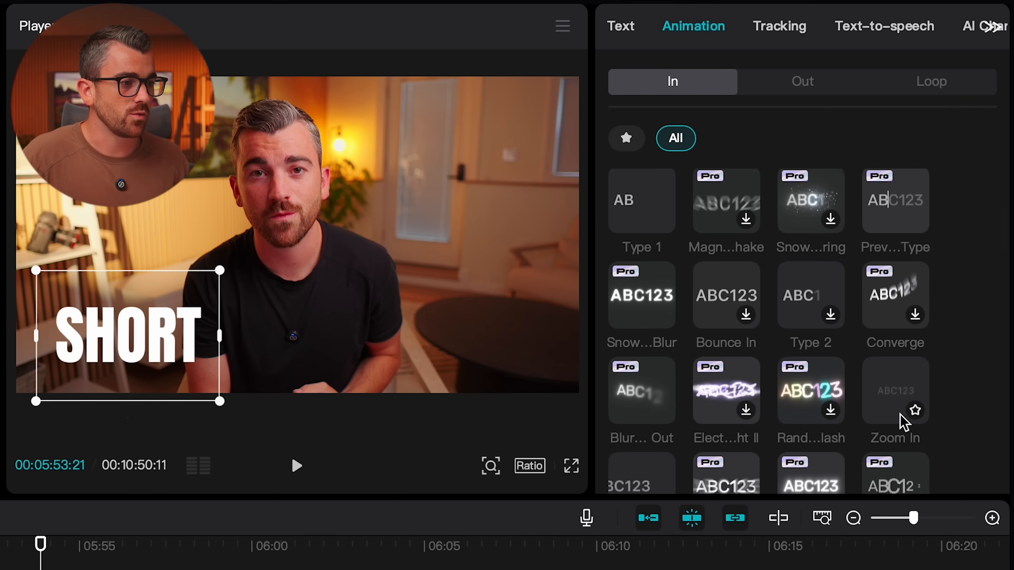
{"action": "scroll", "coordinate": [645, 419], "scroll_direction": "down", "scroll_amount": 2}
{"action": "scroll", "coordinate": [639, 386], "scroll_direction": "down", "scroll_amount": 4}
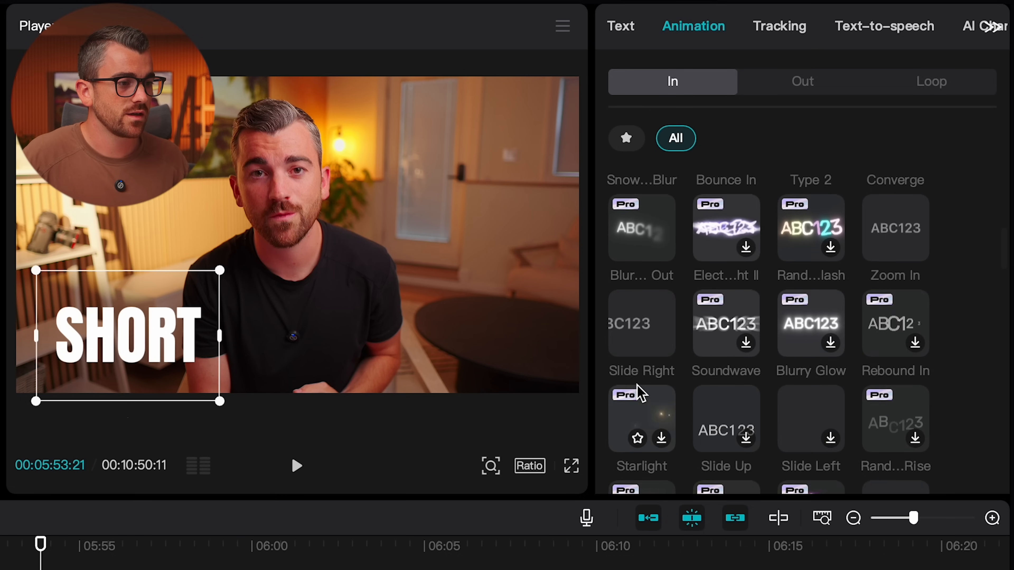
{"action": "scroll", "coordinate": [798, 385], "scroll_direction": "down", "scroll_amount": 9}
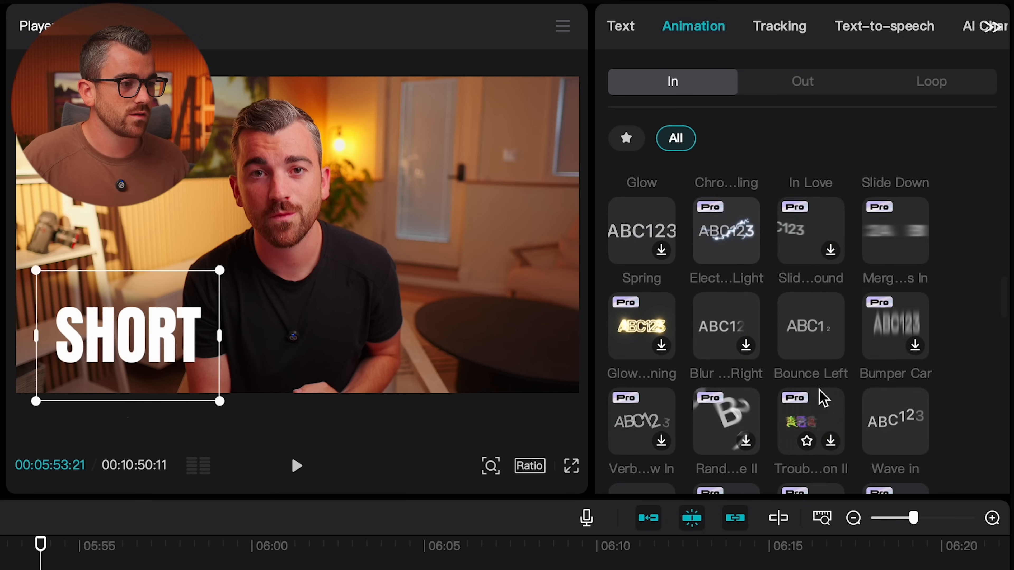
{"action": "scroll", "coordinate": [820, 397], "scroll_direction": "down", "scroll_amount": 8}
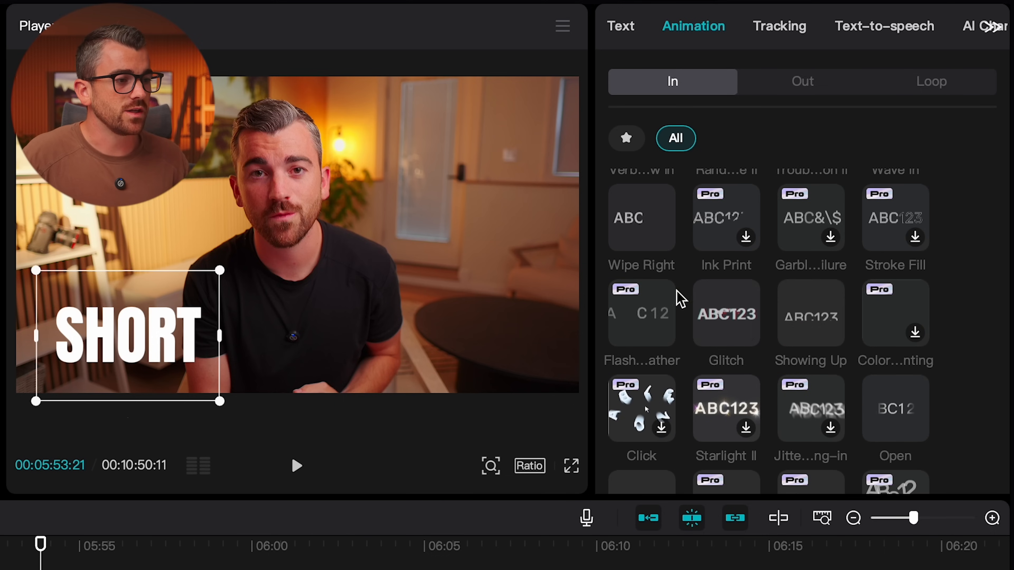
{"action": "left_click", "coordinate": [715, 322]}
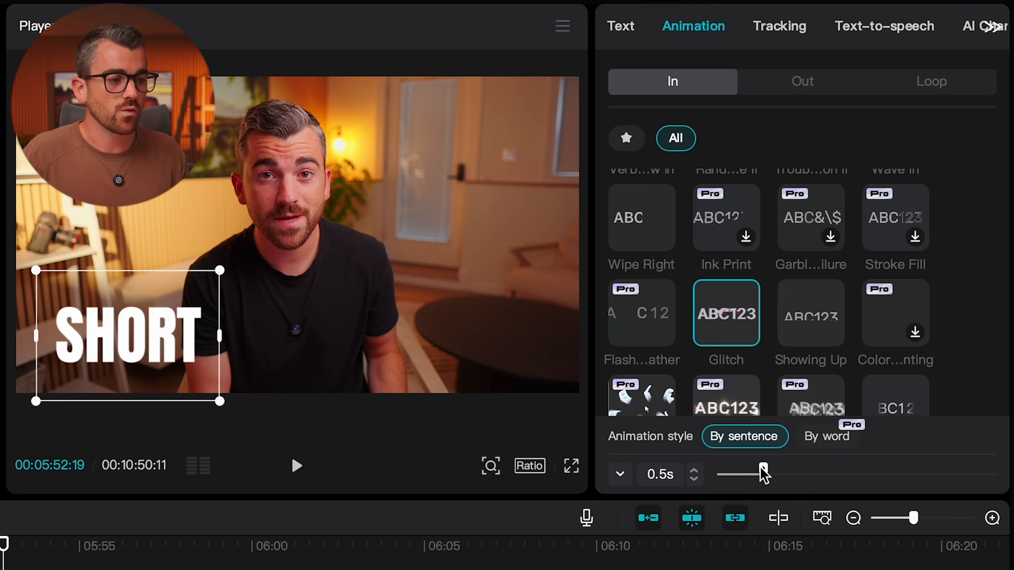
Set the Glitch animation's duration to 1.0 s and add the Slide Down Out animation to the SHORT title
{"action": "left_click_drag", "start_coordinate": [764, 476], "coordinate": [922, 476]}
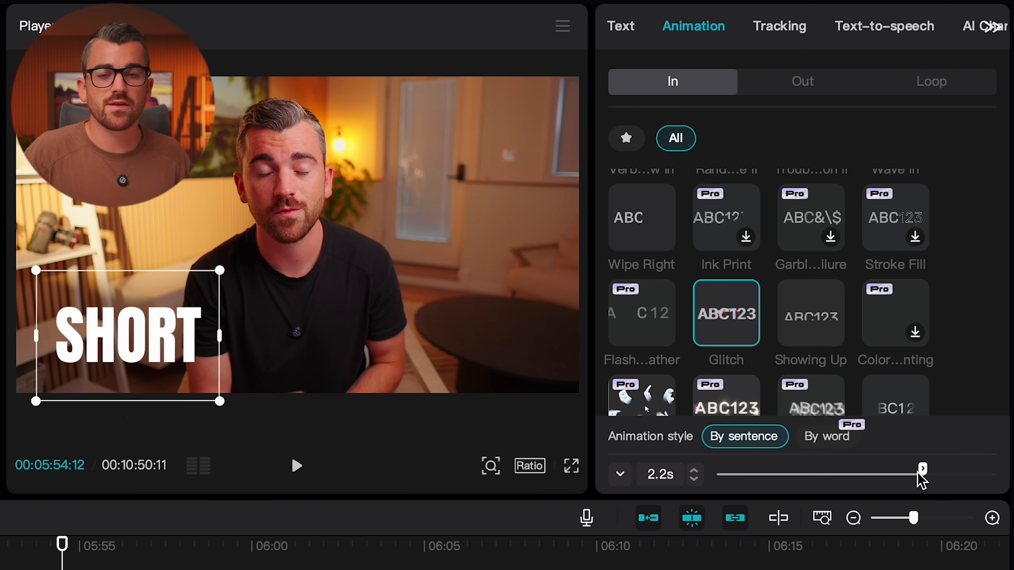
{"action": "left_click_drag", "start_coordinate": [924, 473], "coordinate": [763, 477]}
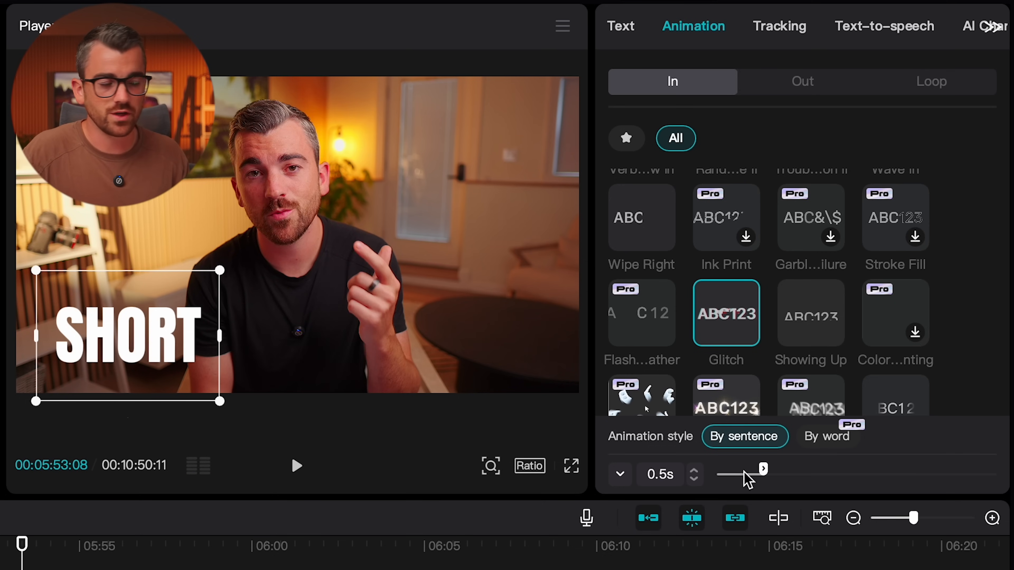
{"action": "left_click_drag", "start_coordinate": [773, 467], "coordinate": [815, 480]}
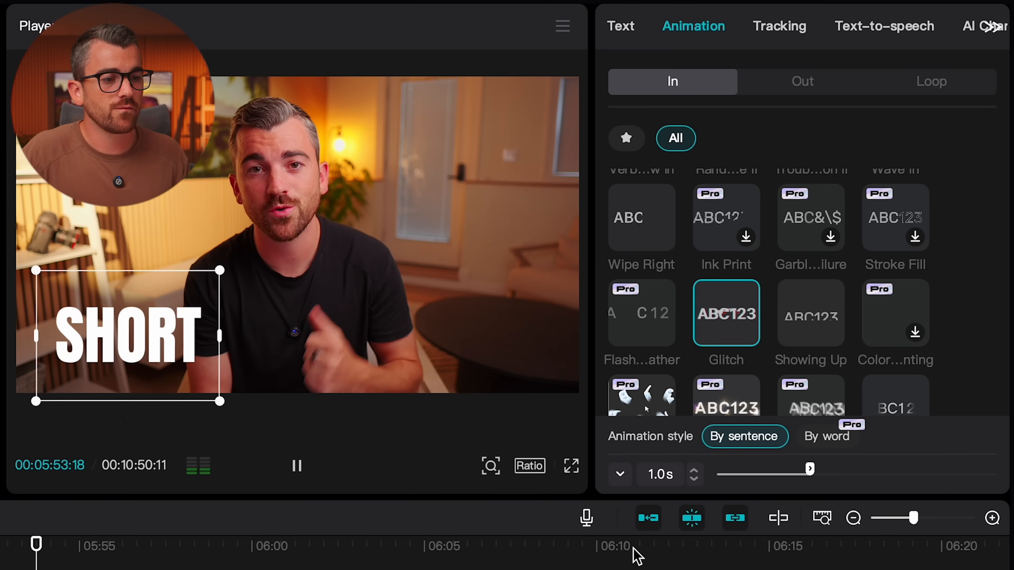
{"action": "left_click", "coordinate": [783, 80]}
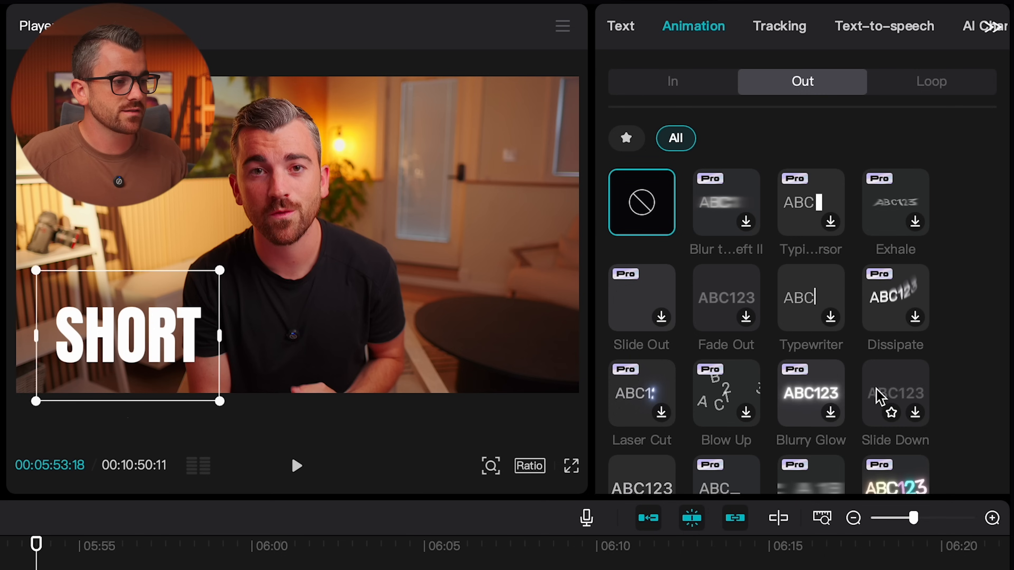
{"action": "left_click", "coordinate": [896, 396]}
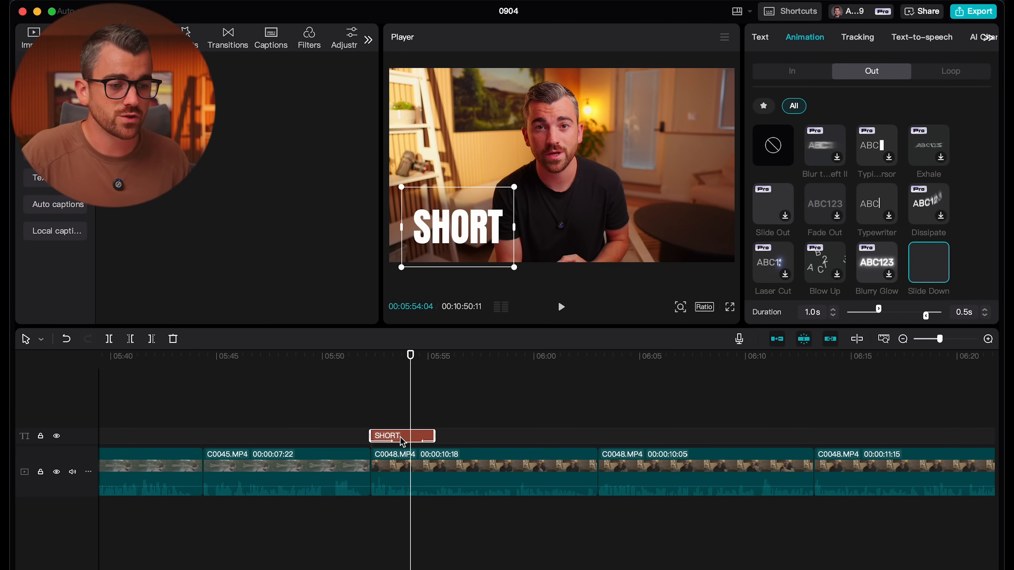
Move the SHORT title along the timeline to start about one second into the 00:00:10:18 C0048.MP4 clip
{"action": "left_click_drag", "start_coordinate": [407, 440], "coordinate": [435, 439]}
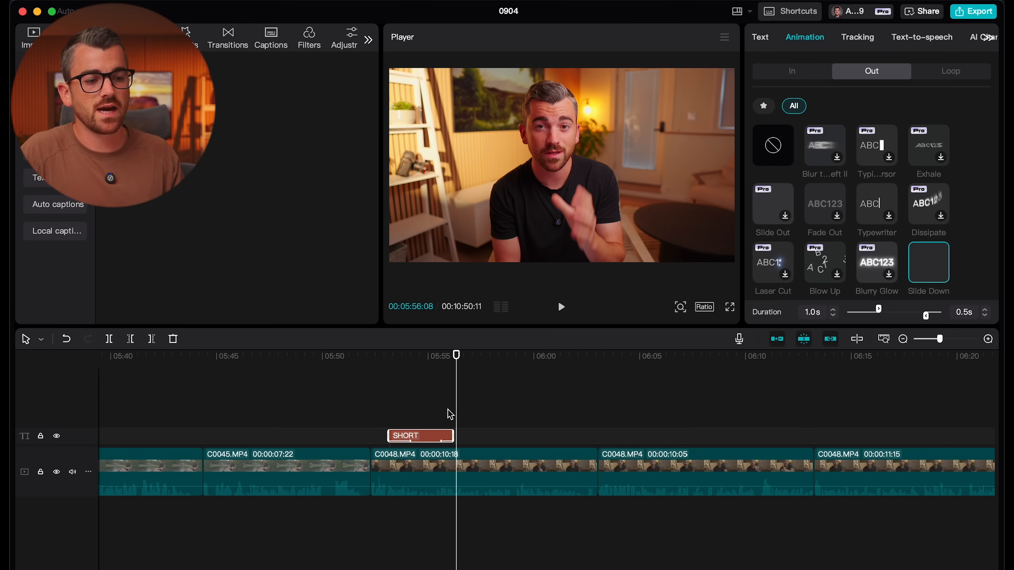
{"action": "mouse_move", "coordinate": [454, 431]}
{"action": "left_mouse_down"}
{"action": "mouse_move", "coordinate": [565, 430]}
{"action": "mouse_move", "coordinate": [437, 429]}
{"action": "mouse_move", "coordinate": [566, 437]}
{"action": "mouse_move", "coordinate": [464, 441]}
{"action": "left_mouse_up"}
{"action": "key", "text": "super+z"}
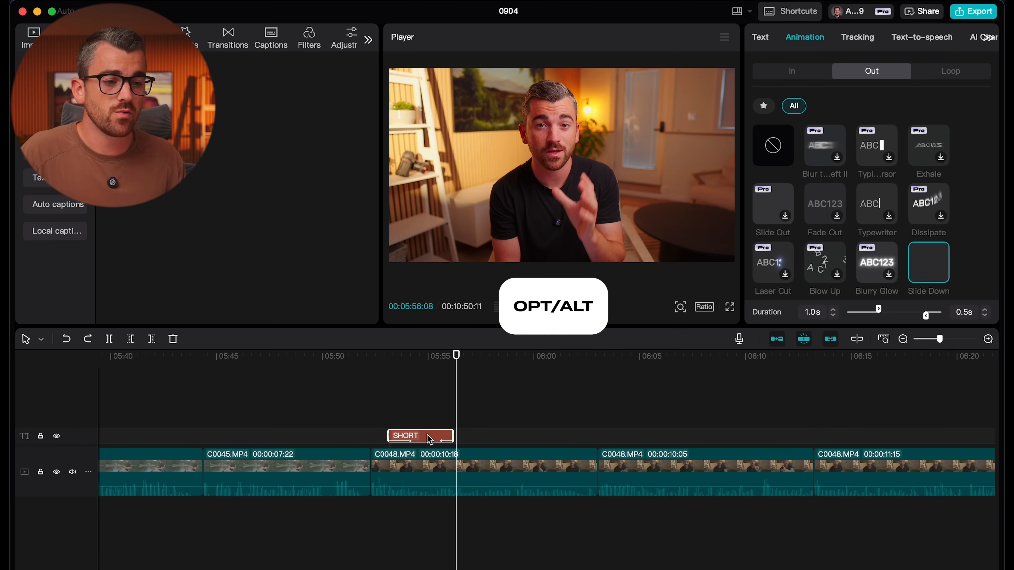
Add a FORM title to the right of SHORT by duplicating the SHORT title onto a track above, starting slightly after it
{"action": "left_click_drag", "start_coordinate": [426, 439], "coordinate": [445, 423]}
{"action": "left_click", "coordinate": [428, 356]}
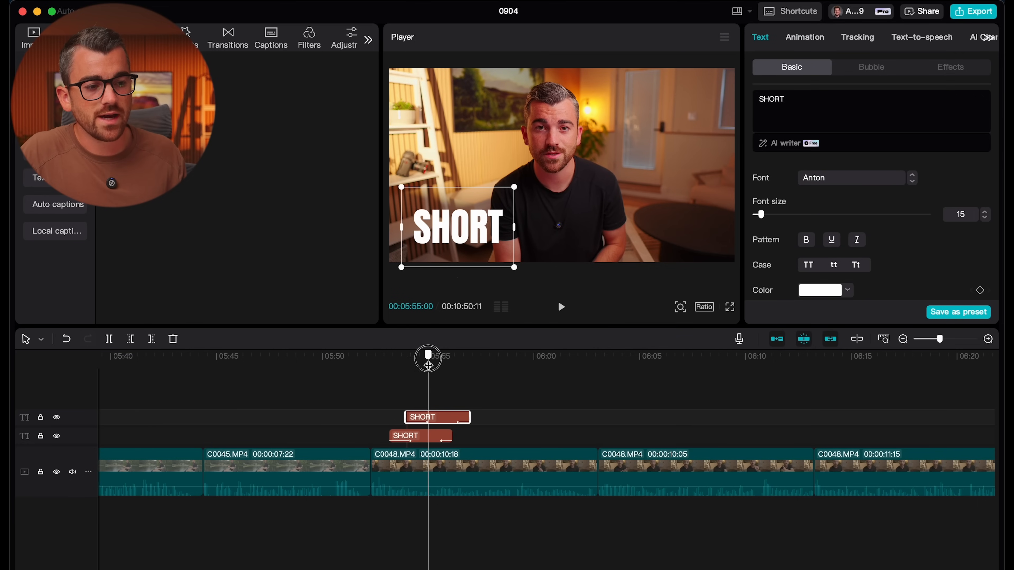
{"action": "left_click", "coordinate": [430, 356]}
{"action": "left_click_drag", "start_coordinate": [463, 235], "coordinate": [567, 237]}
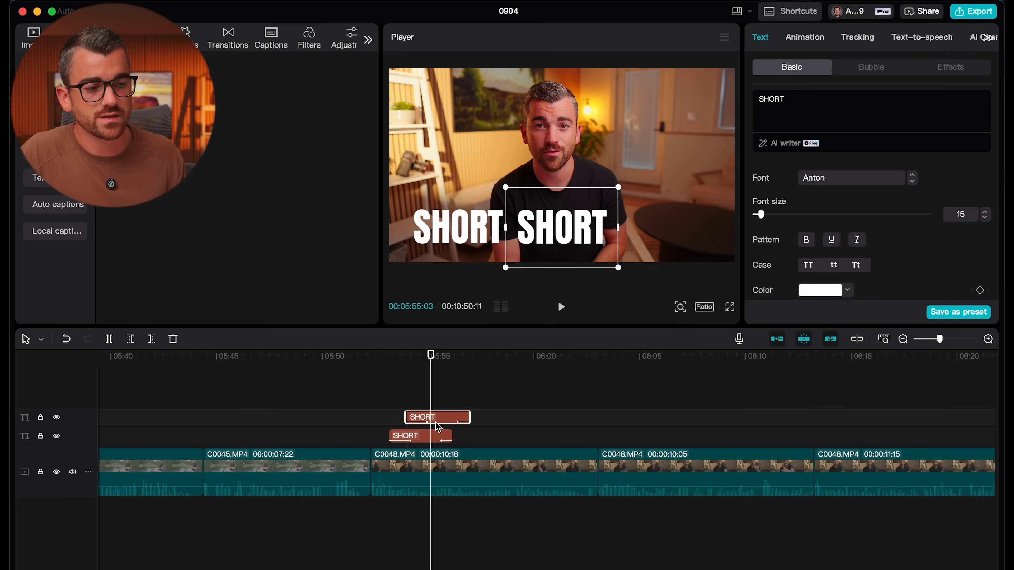
{"action": "double_click", "coordinate": [555, 240]}
{"action": "type", "text": "FORM"}
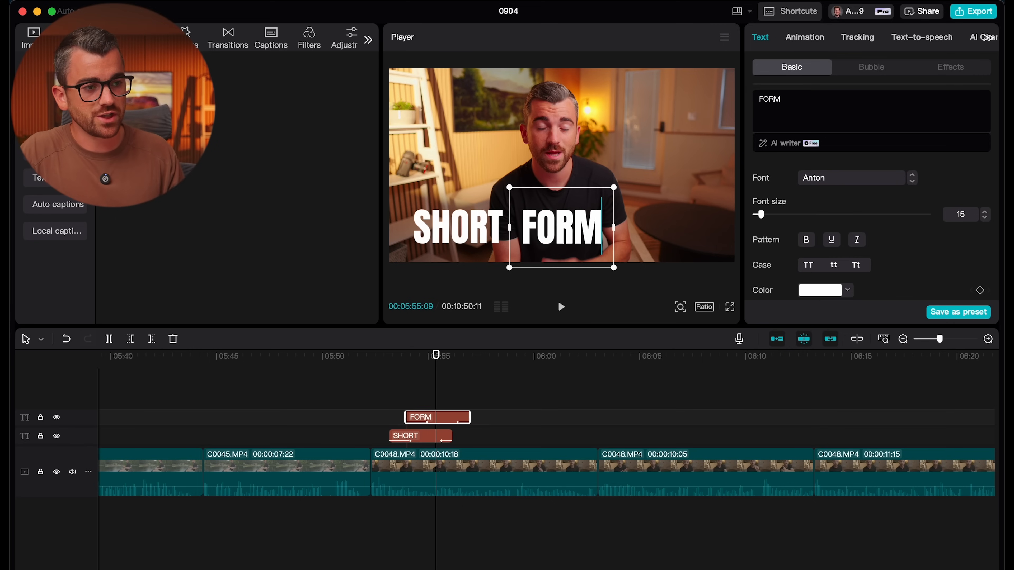
{"action": "left_click", "coordinate": [524, 415]}
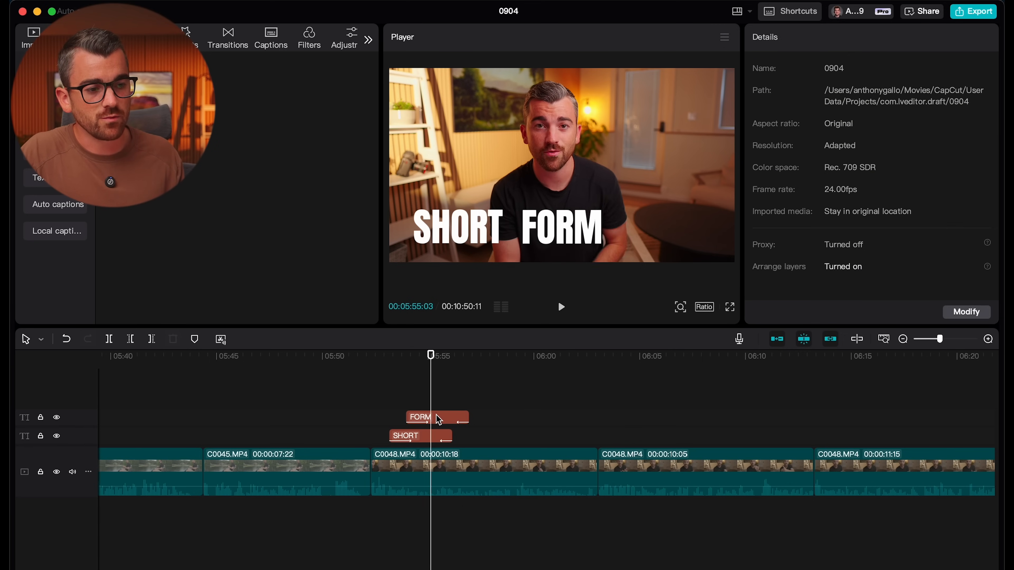
Add a TEST title to the right of FORM by duplicating the FORM title onto a new track above, starting about one second after it
{"action": "left_click_drag", "start_coordinate": [442, 421], "coordinate": [466, 401]}
{"action": "left_click", "coordinate": [442, 355]}
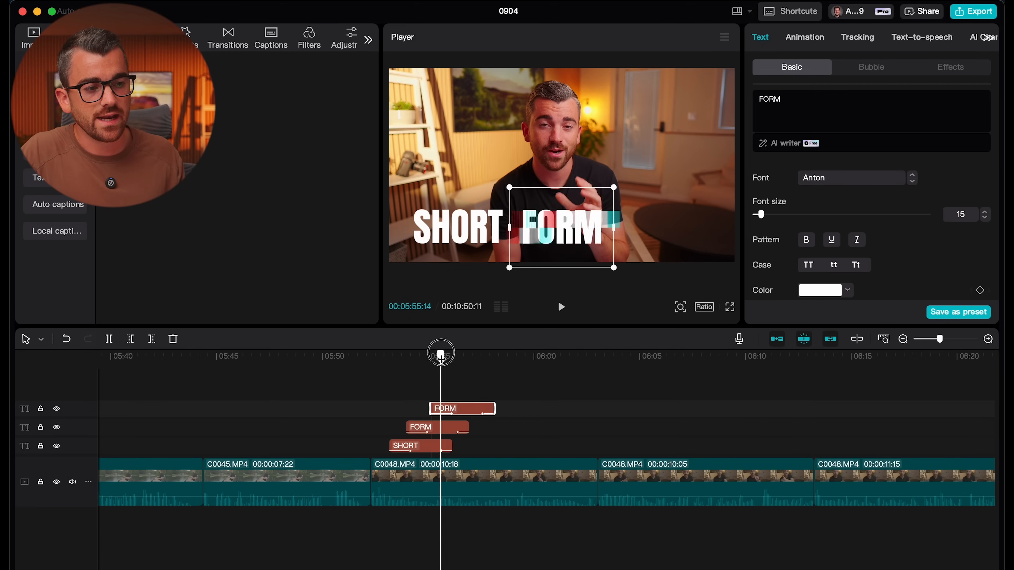
{"action": "left_click_drag", "start_coordinate": [444, 353], "coordinate": [454, 354]}
{"action": "left_click_drag", "start_coordinate": [574, 217], "coordinate": [674, 218]}
{"action": "double_click", "coordinate": [674, 230]}
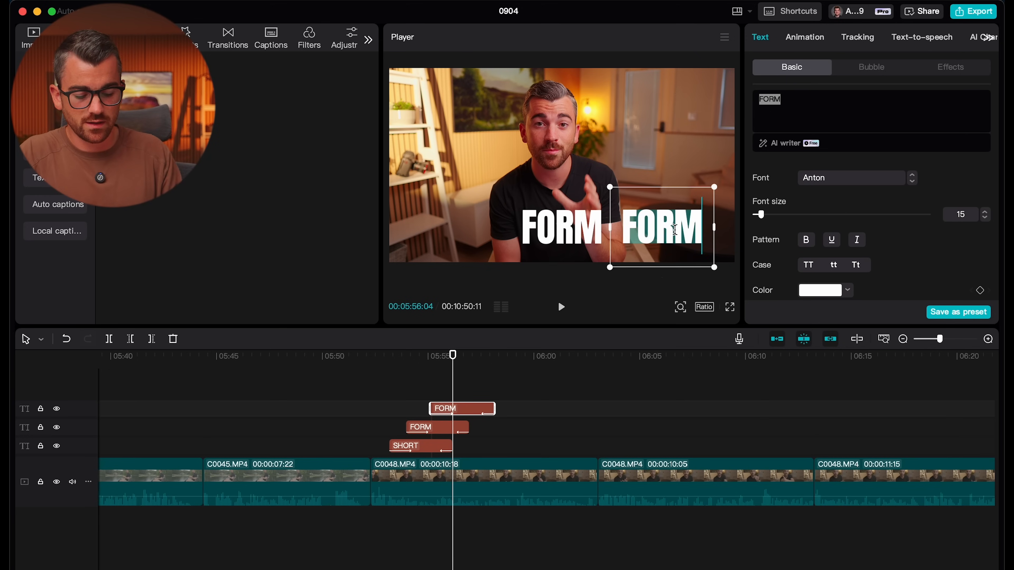
{"action": "type", "text": "TEST"}
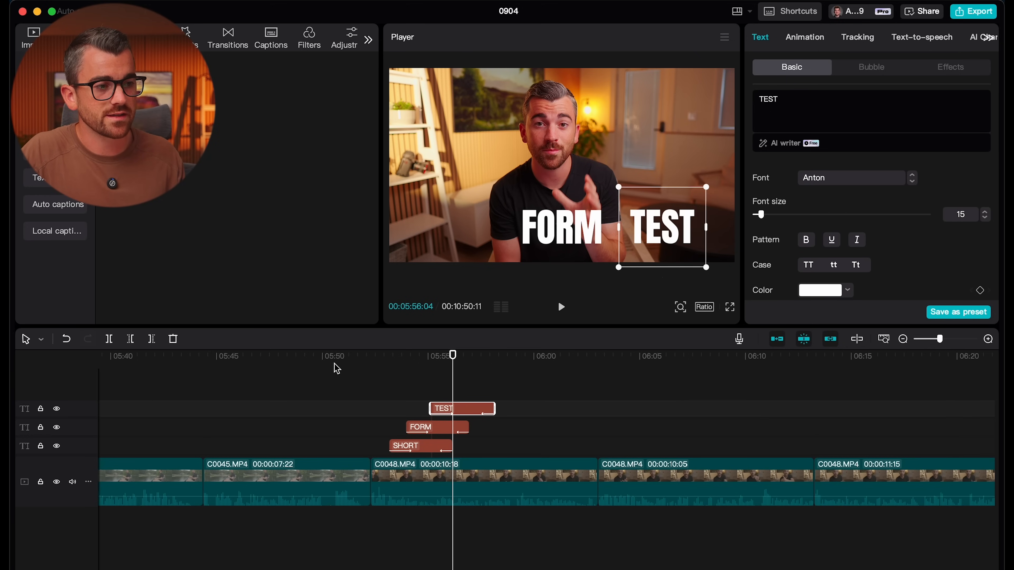
Play back the SHORT, FORM and TEST titles from just before the first one starts
{"action": "left_click_drag", "start_coordinate": [443, 360], "coordinate": [380, 368]}
{"action": "key", "text": "space"}
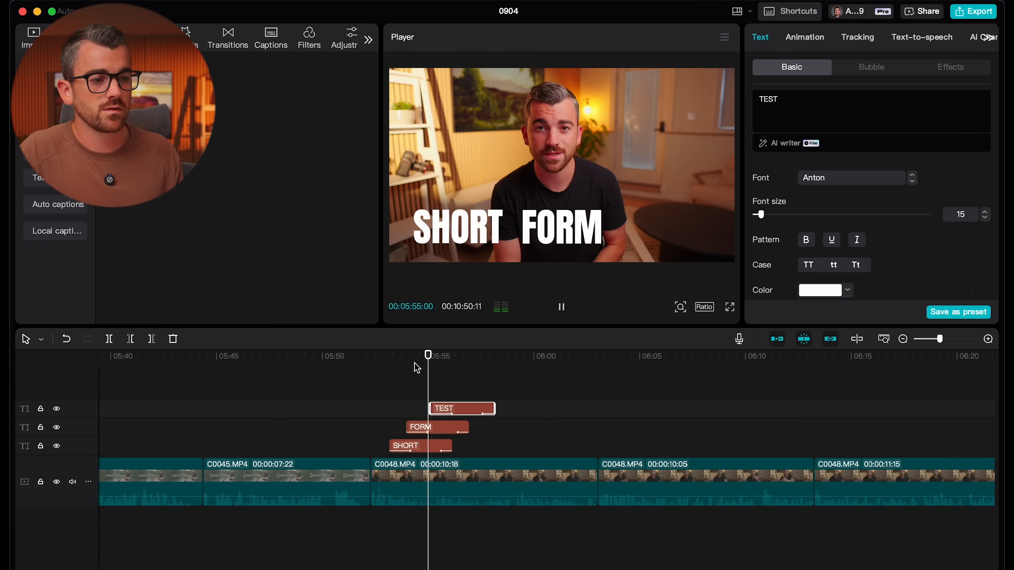
{"action": "key", "text": "space"}
Shift the FORM and TEST titles so each starts about 0.3 s after the preceding one, and play back the sequence
{"action": "mouse_move", "coordinate": [447, 432]}
{"action": "left_mouse_down"}
{"action": "mouse_move", "coordinate": [437, 432]}
{"action": "mouse_move", "coordinate": [442, 415]}
{"action": "left_mouse_up"}
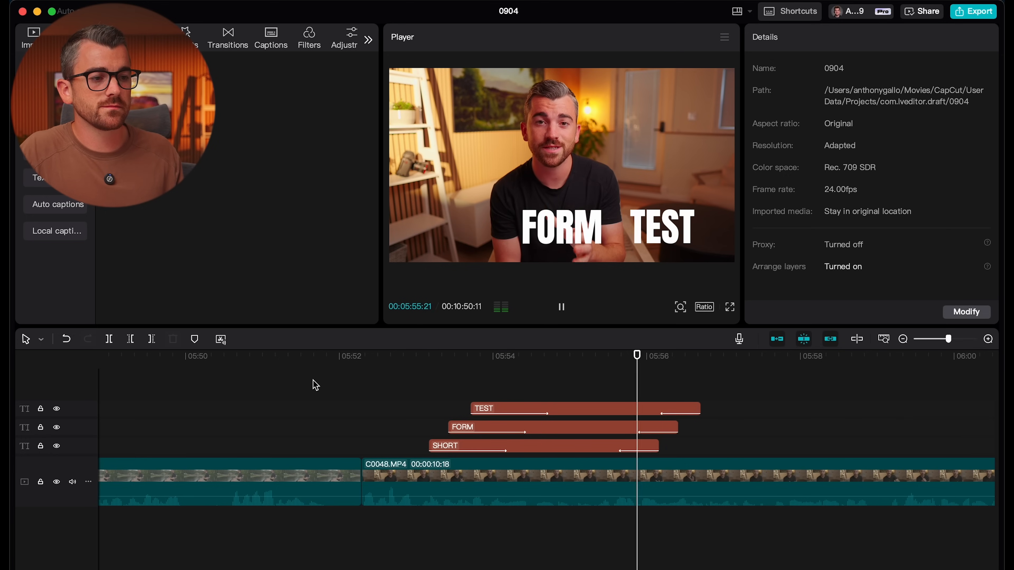
{"action": "key", "text": "space"}
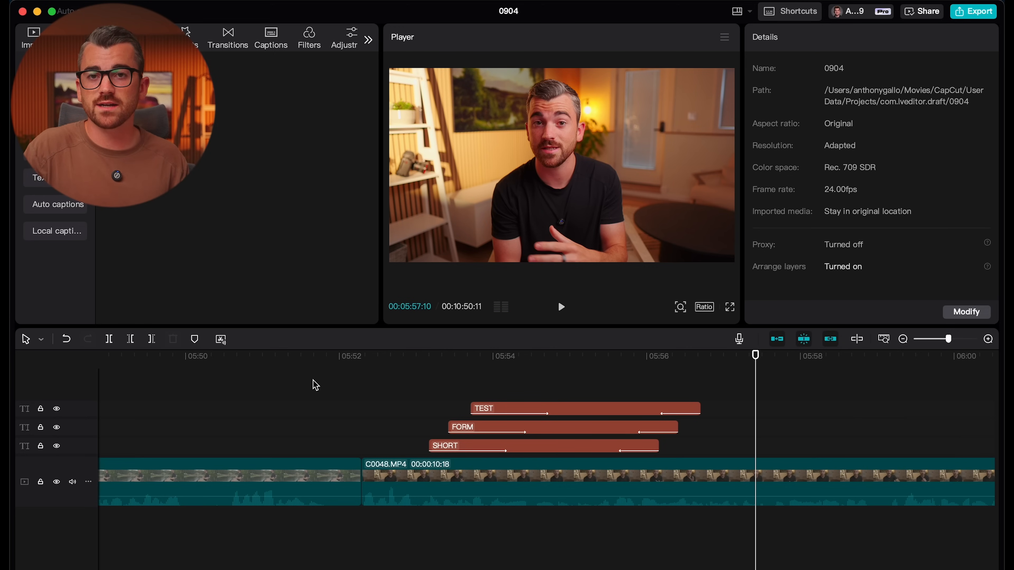
{"action": "left_click", "coordinate": [544, 399]}
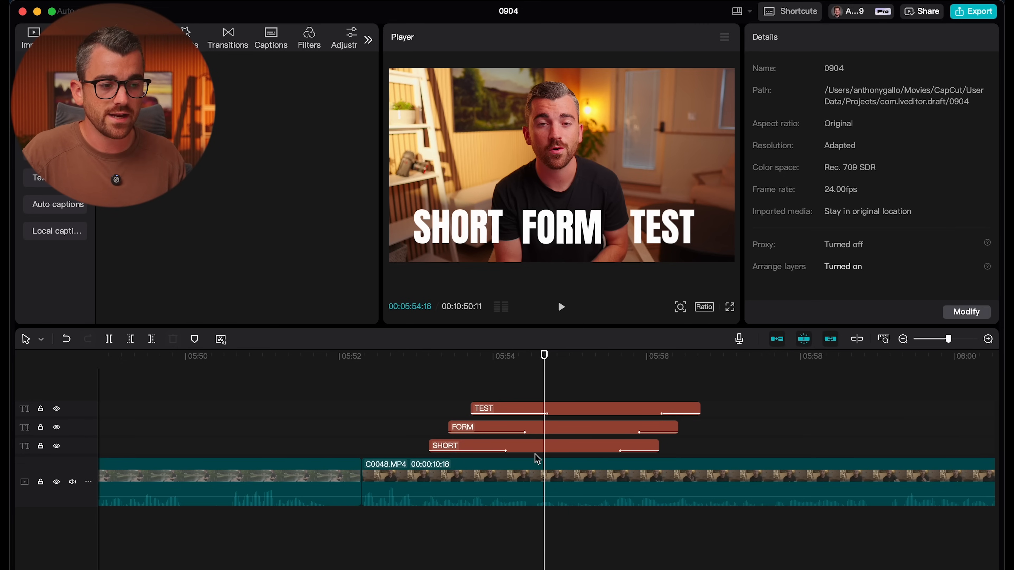
Duplicate the SHORT, FORM and TEST titles as a group three times further along the timeline and delete the copies
{"action": "scroll", "coordinate": [513, 452], "scroll_direction": "down", "scroll_amount": 5}
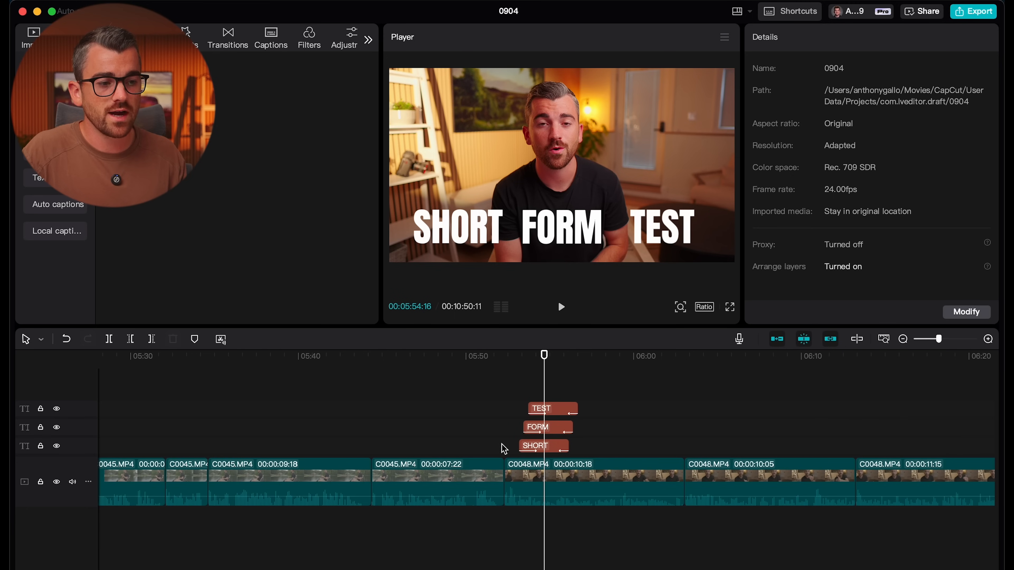
{"action": "left_click_drag", "start_coordinate": [589, 408], "coordinate": [552, 455]}
{"action": "left_click", "coordinate": [626, 408]}
{"action": "left_click_drag", "start_coordinate": [591, 396], "coordinate": [867, 450]}
{"action": "key", "text": "alt"}
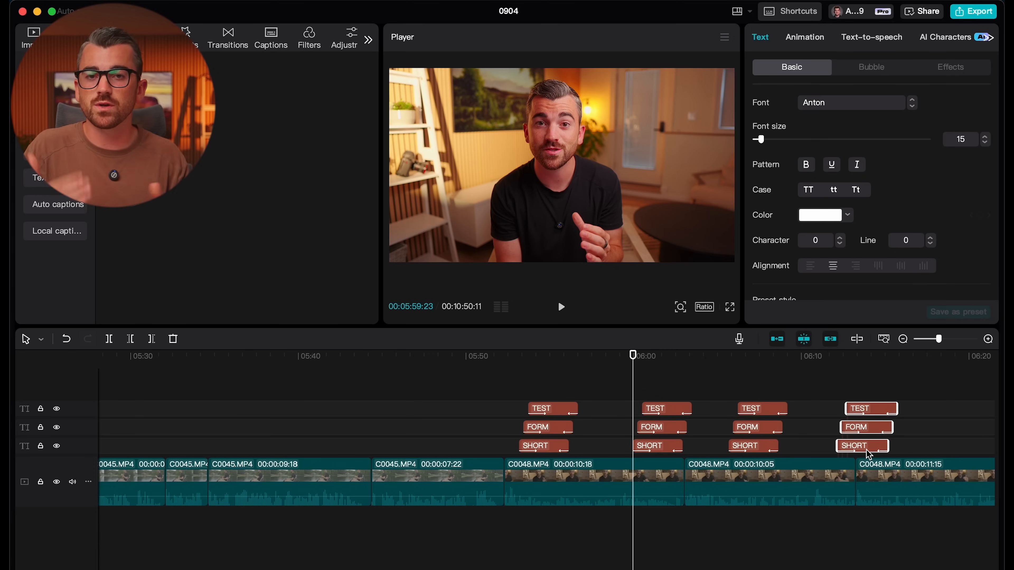
{"action": "left_click_drag", "start_coordinate": [656, 385], "coordinate": [884, 449]}
{"action": "key", "text": "Delete"}
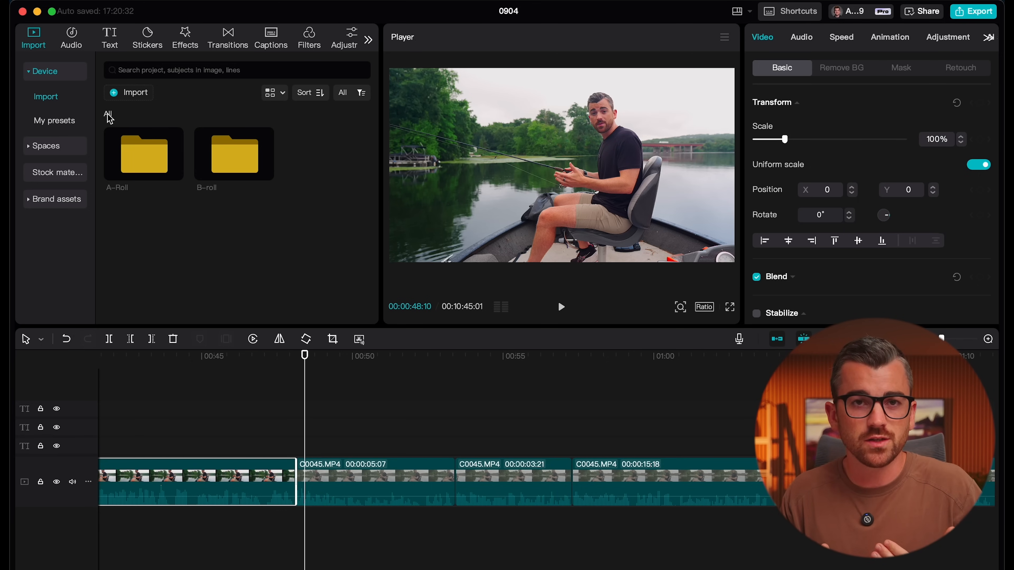
Search for "kinetic dots", import Kinetic Dots background (Blue green gradient).mp4, and place it above the A-roll at about 00:00:49:21
{"action": "left_click", "coordinate": [127, 98]}
{"action": "left_click", "coordinate": [739, 182]}
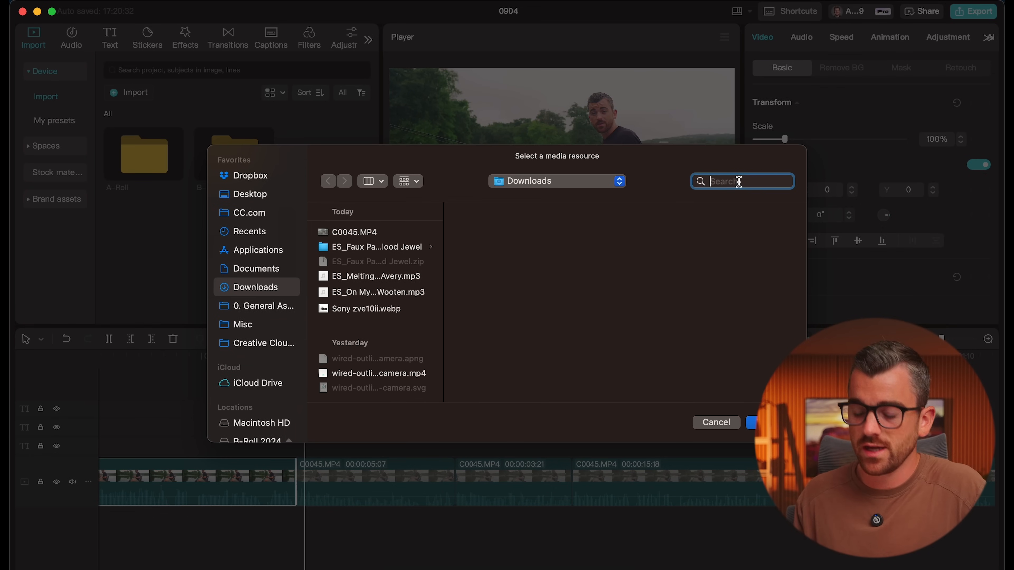
{"action": "type", "text": "kinetic dots"}
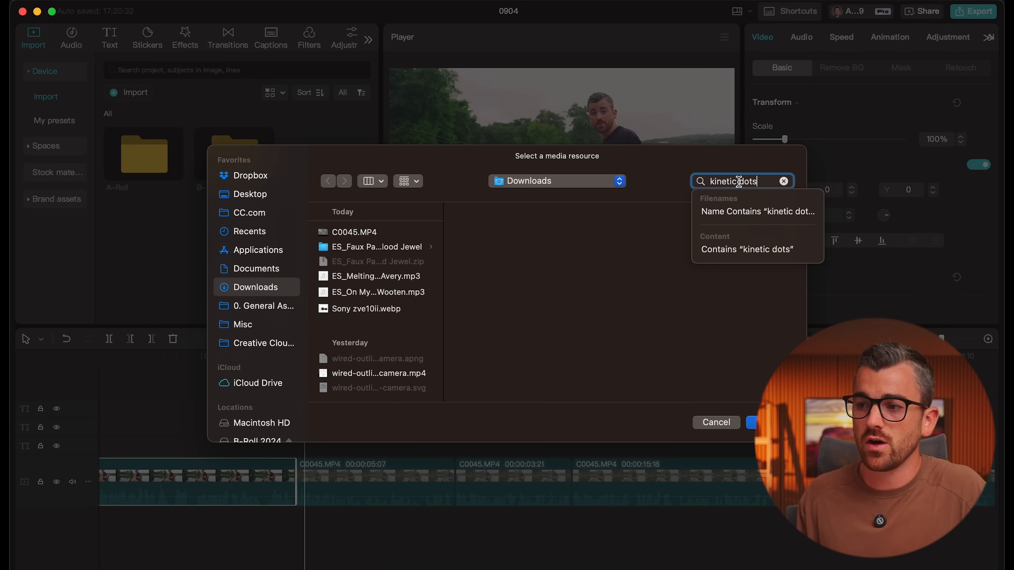
{"action": "left_click", "coordinate": [379, 275]}
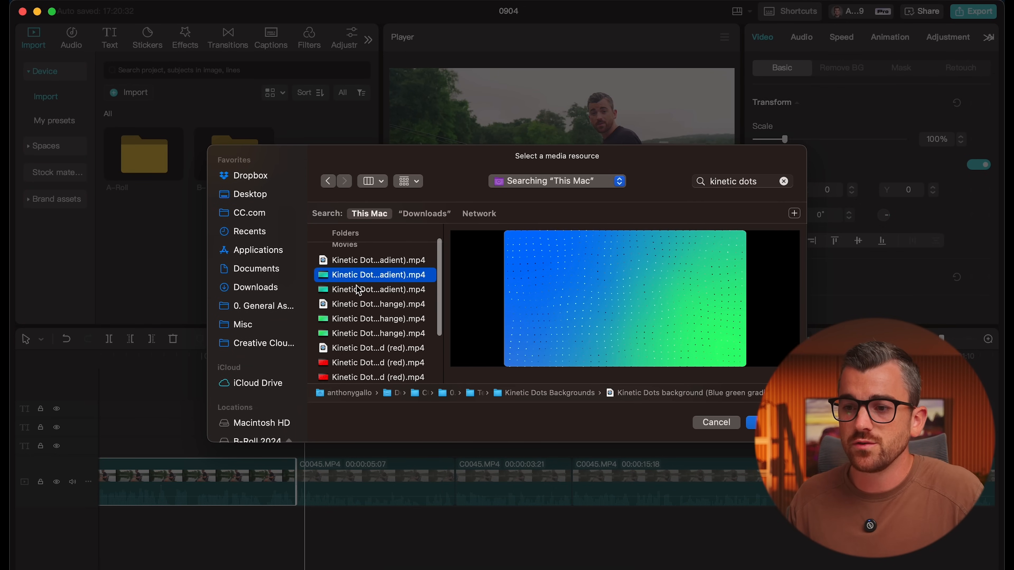
{"action": "double_click", "coordinate": [327, 276]}
{"action": "left_click_drag", "start_coordinate": [321, 159], "coordinate": [351, 450]}
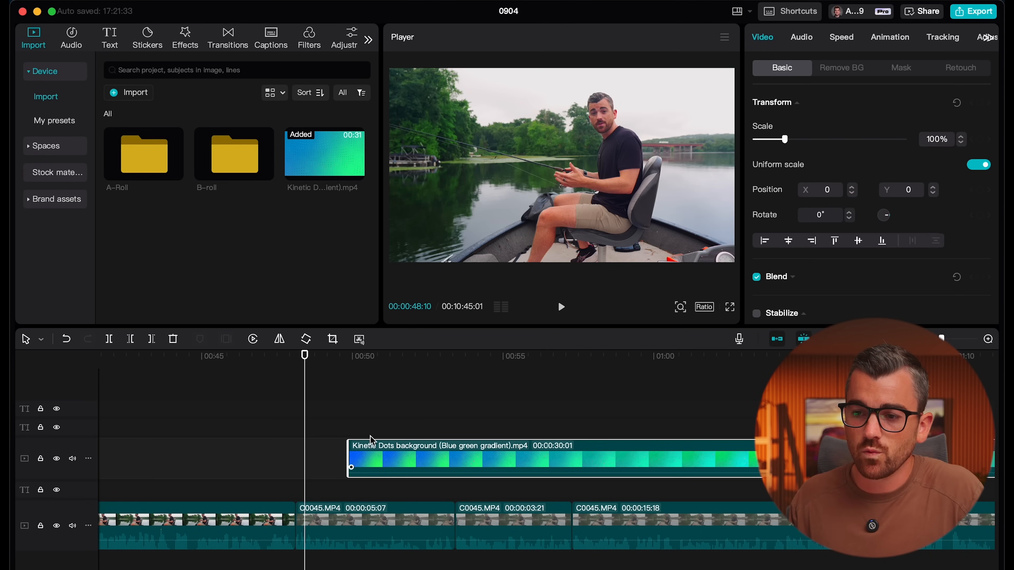
Play through the background overlay, cut it at 00:00:53:10, and delete the remainder after the cut
{"action": "left_click", "coordinate": [281, 359]}
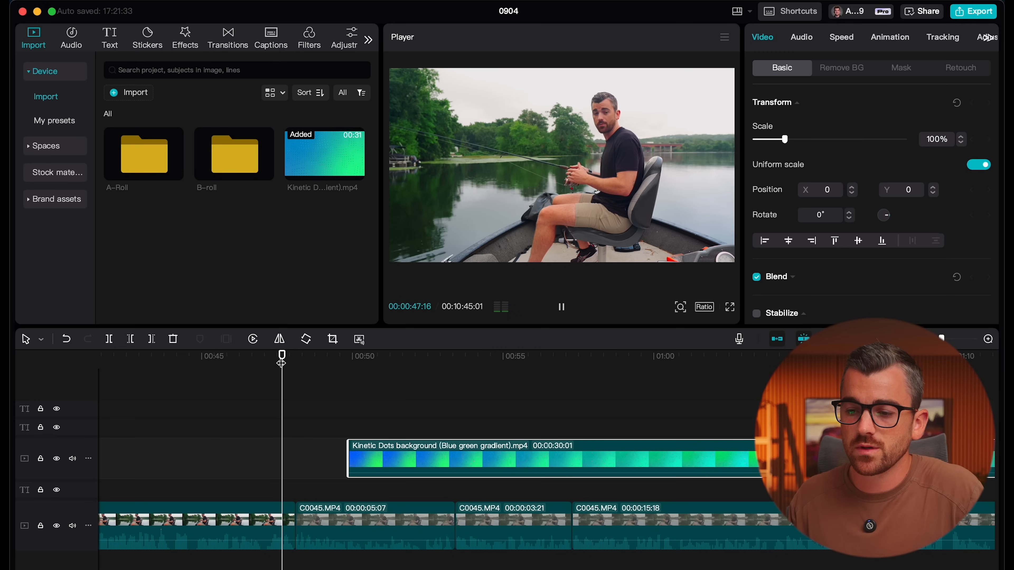
{"action": "key", "text": "space"}
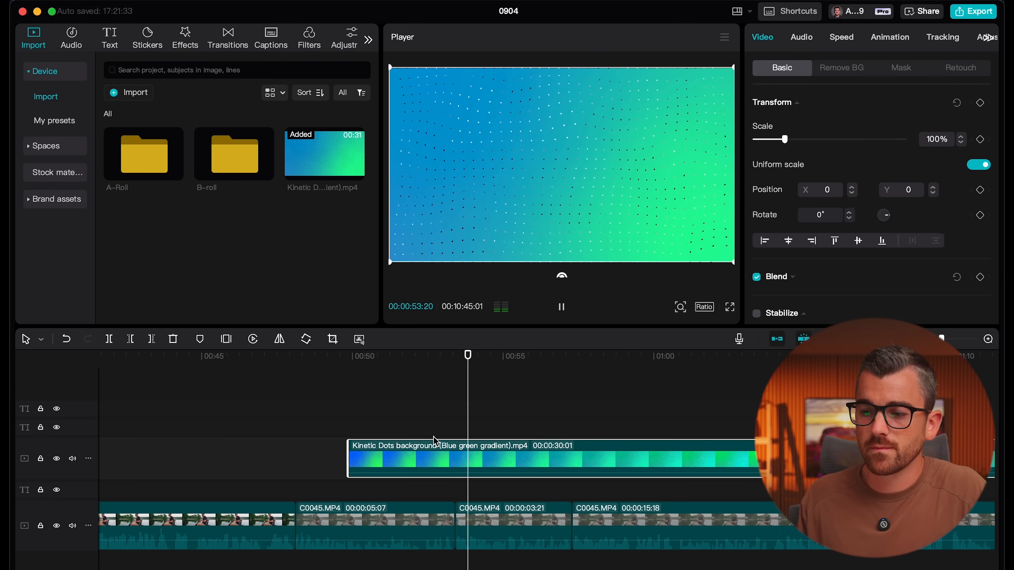
{"action": "left_click", "coordinate": [455, 417]}
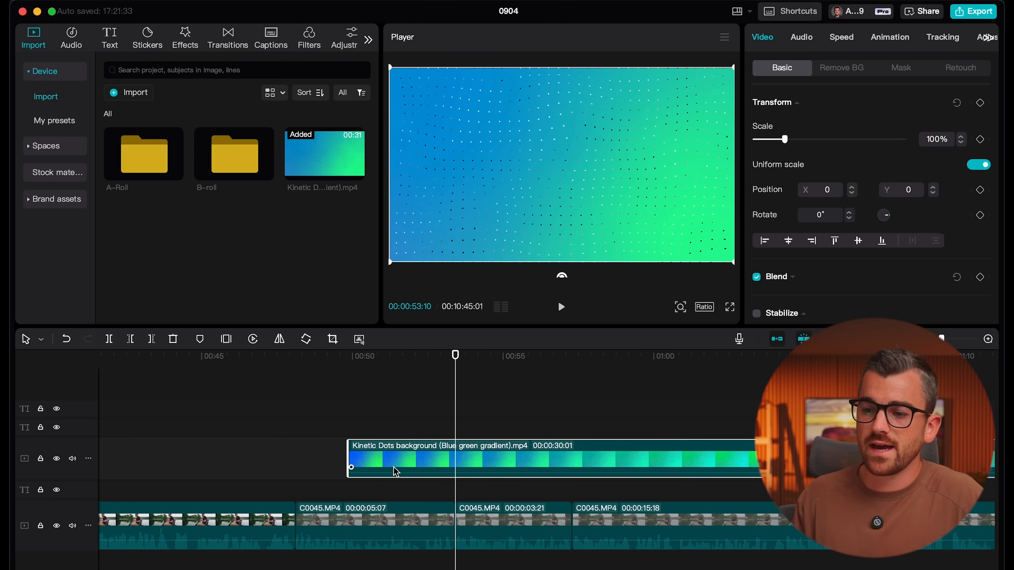
{"action": "key", "text": "super+b"}
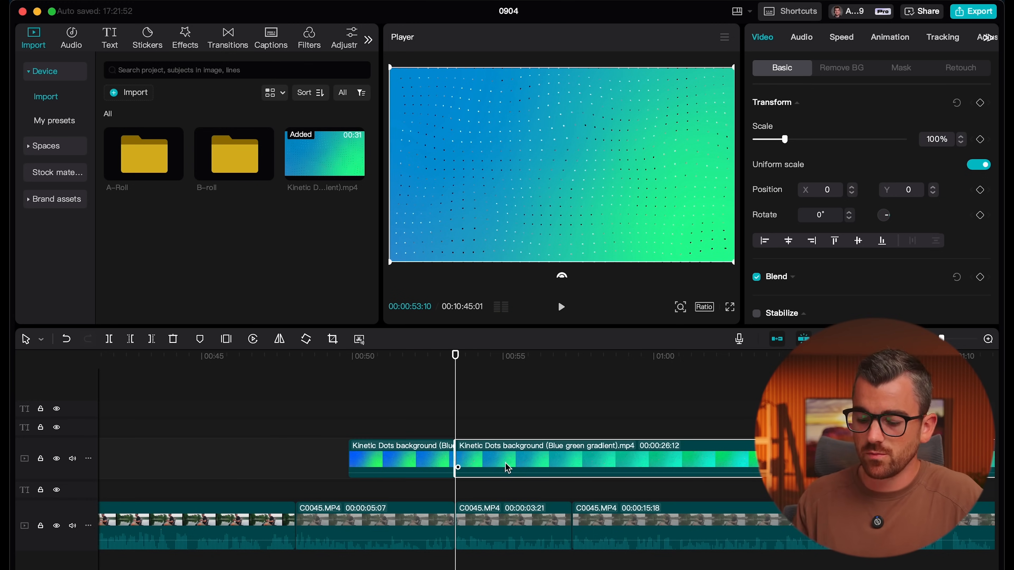
{"action": "key", "text": "Delete"}
Split the A-roll clip beneath the background's start and move the part before the cut up onto the background's track
{"action": "mouse_move", "coordinate": [400, 370]}
{"action": "left_mouse_down"}
{"action": "mouse_move", "coordinate": [331, 374]}
{"action": "mouse_move", "coordinate": [412, 386]}
{"action": "left_mouse_up"}
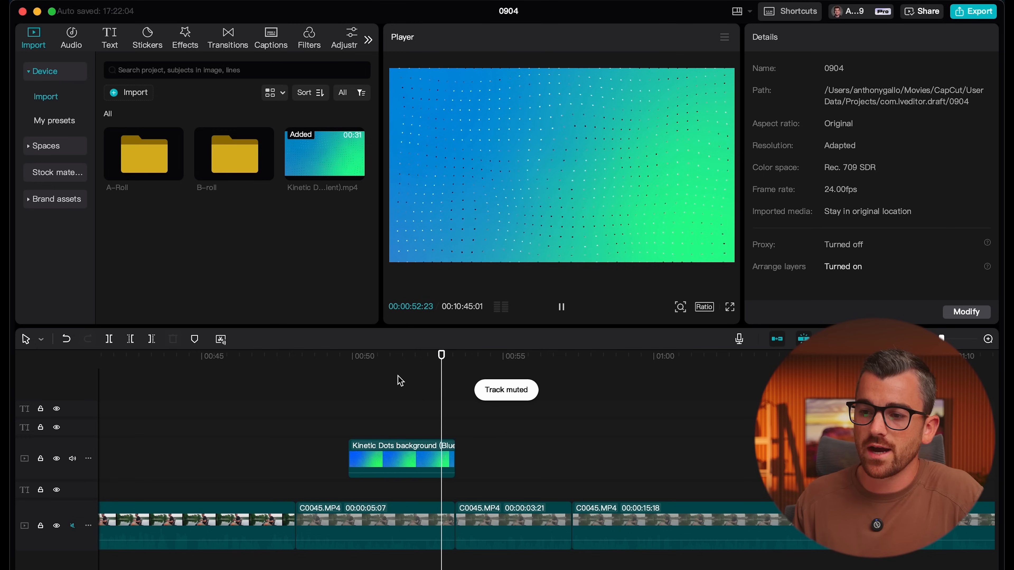
{"action": "left_click_drag", "start_coordinate": [401, 382], "coordinate": [348, 372]}
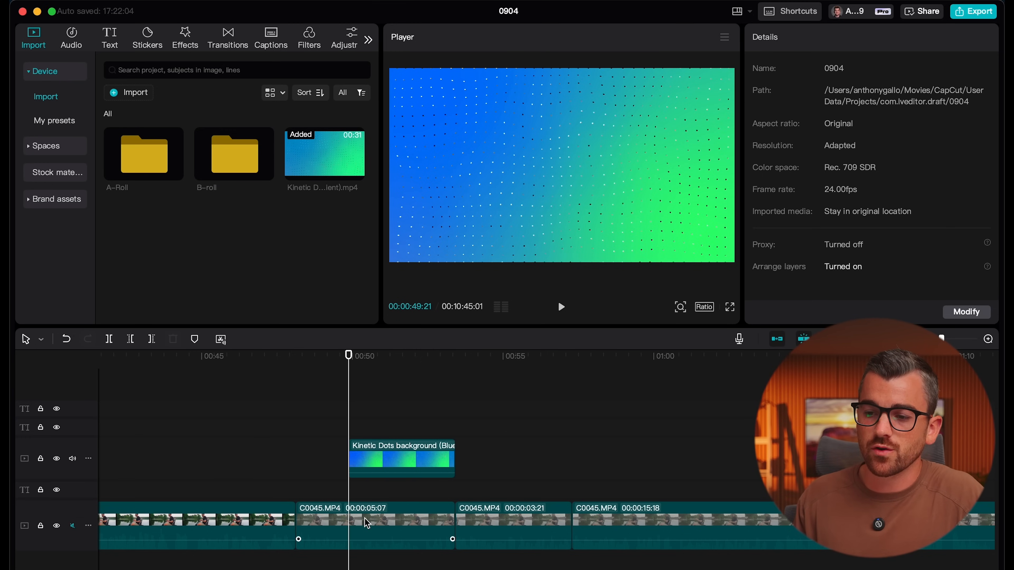
{"action": "left_click", "coordinate": [345, 530]}
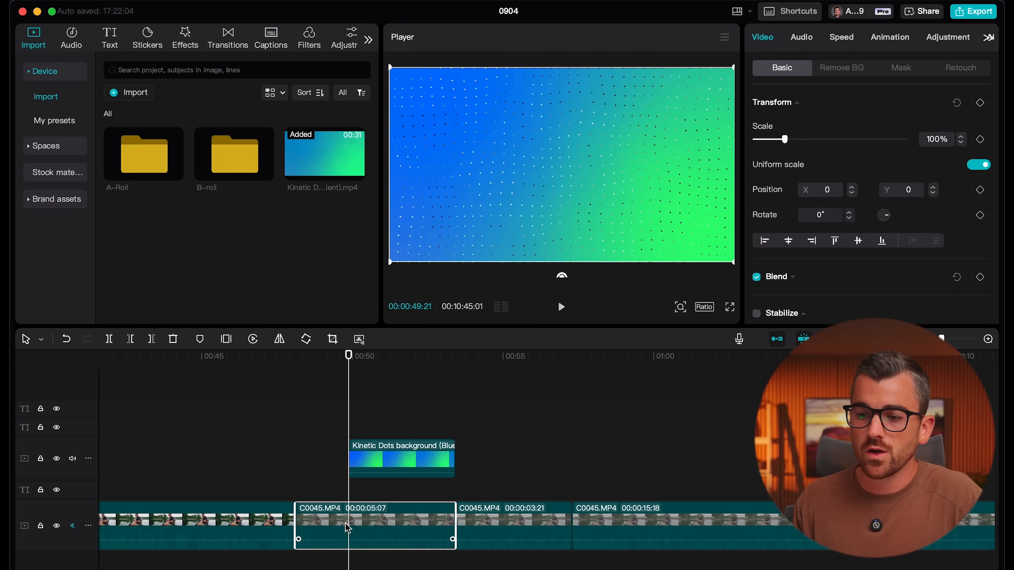
{"action": "key", "text": "super+b"}
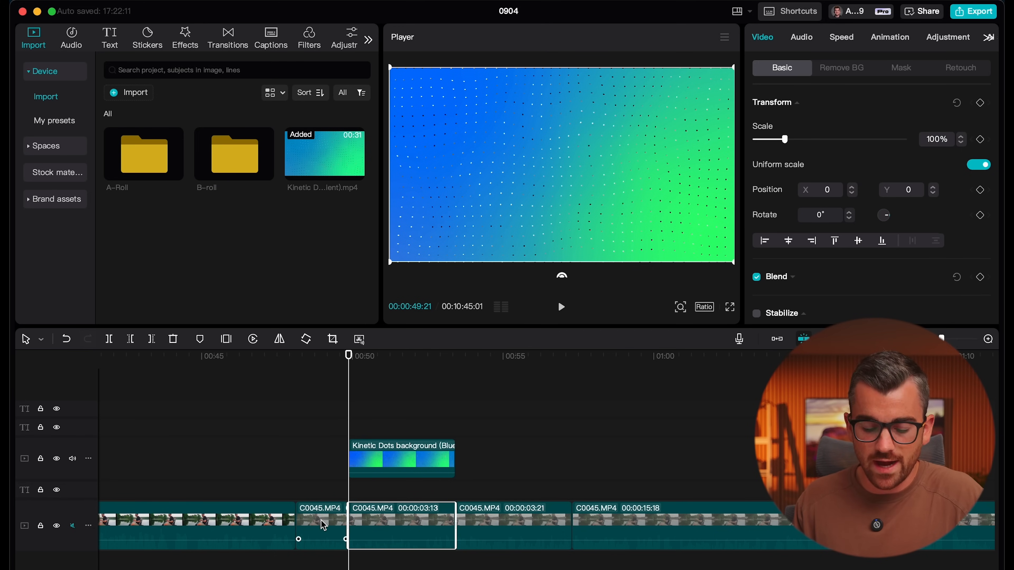
{"action": "left_click_drag", "start_coordinate": [323, 525], "coordinate": [321, 460]}
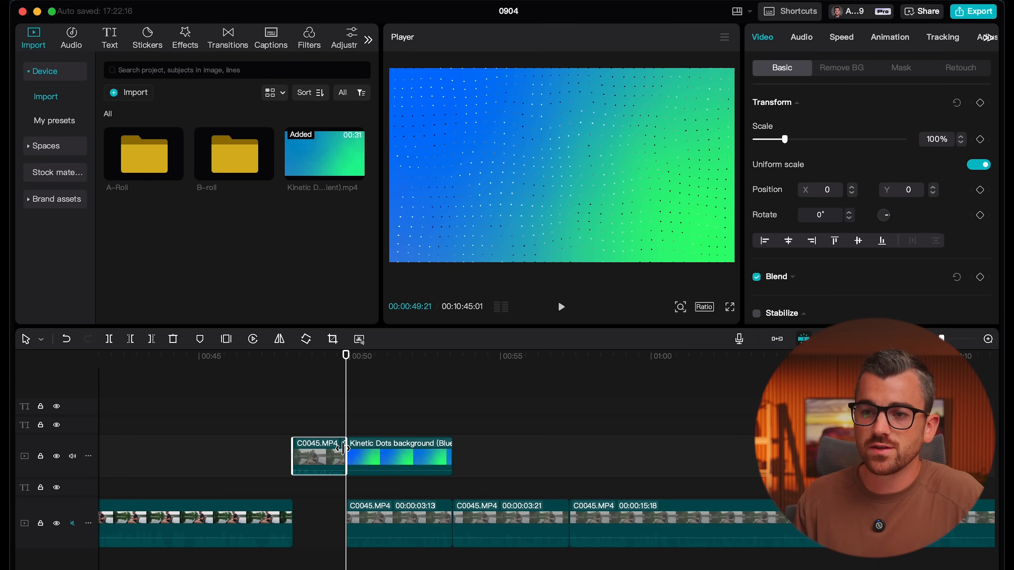
Add the Right transition between the raised A-roll piece and the background, and mute their track
{"action": "left_click", "coordinate": [230, 39]}
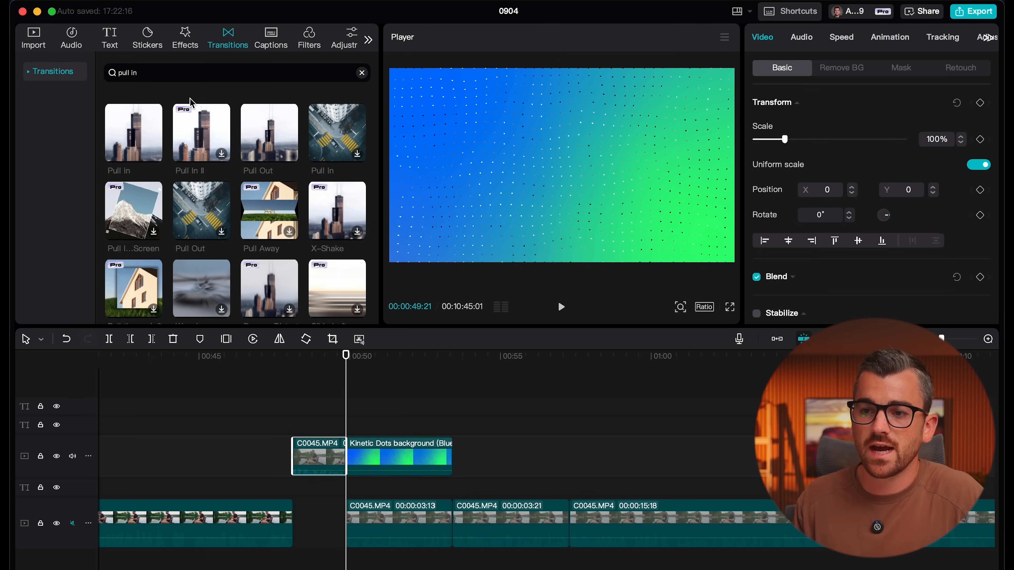
{"action": "scroll", "coordinate": [202, 132], "scroll_direction": "down", "scroll_amount": 5}
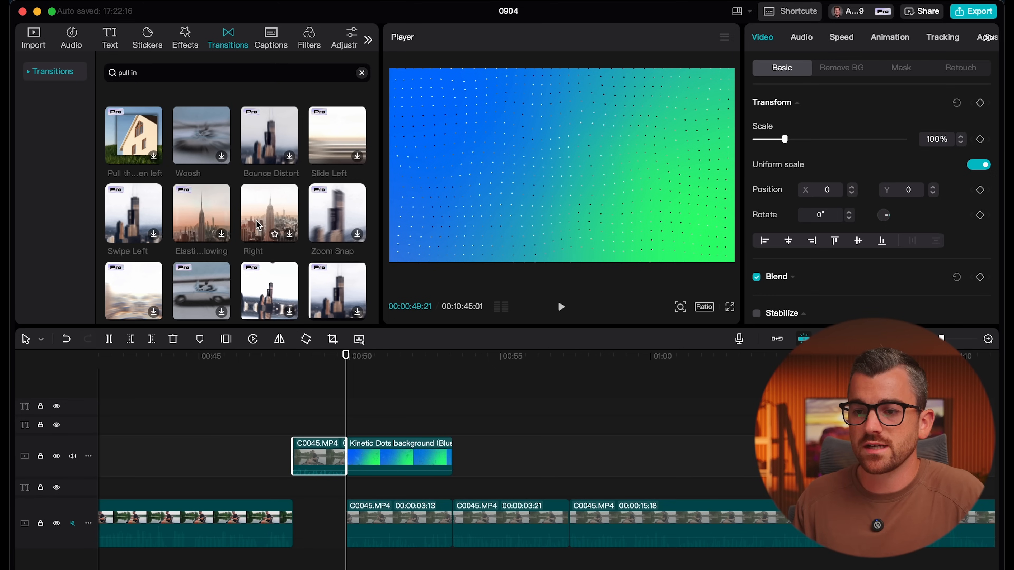
{"action": "mouse_move", "coordinate": [273, 209]}
{"action": "left_mouse_down"}
{"action": "mouse_move", "coordinate": [267, 385]}
{"action": "mouse_move", "coordinate": [343, 465]}
{"action": "left_mouse_up"}
{"action": "left_click", "coordinate": [72, 456]}
{"action": "left_click_drag", "start_coordinate": [341, 358], "coordinate": [310, 362]}
{"action": "key", "text": "space"}
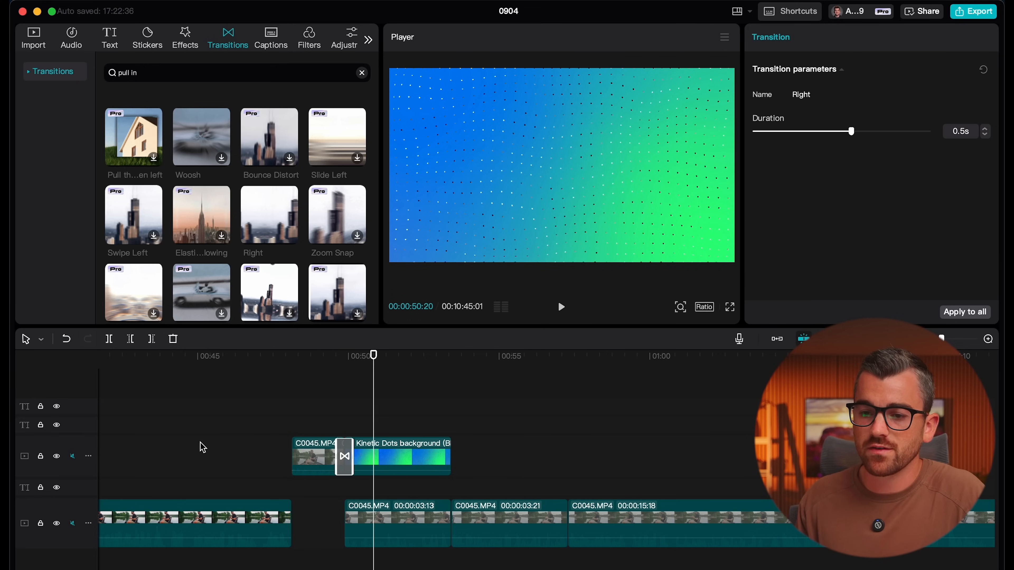
Import Sony zve10ii.png, place it on a track above the background, and scale it to 51% at X -964
{"action": "key", "text": "super+i"}
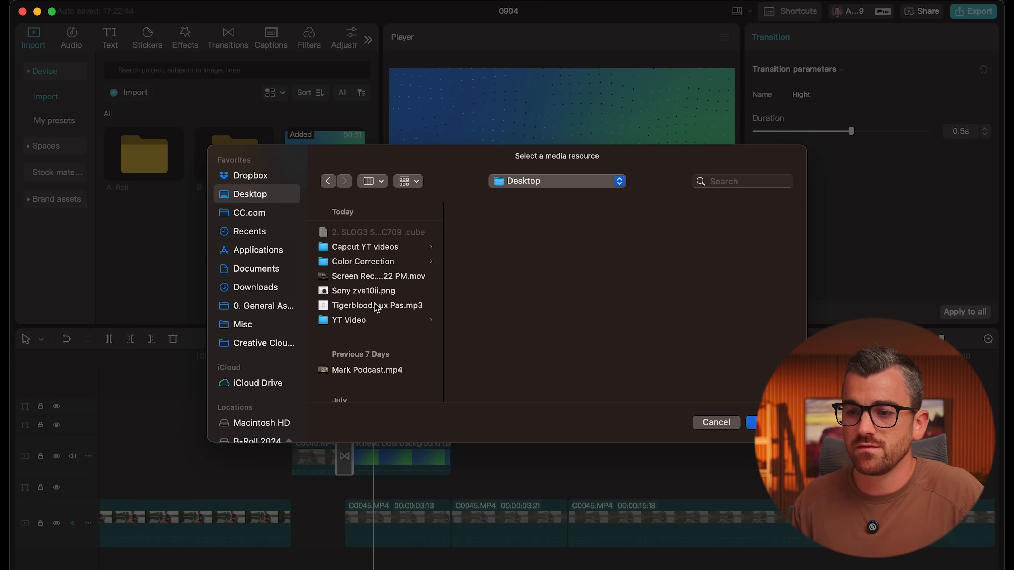
{"action": "left_click", "coordinate": [355, 296]}
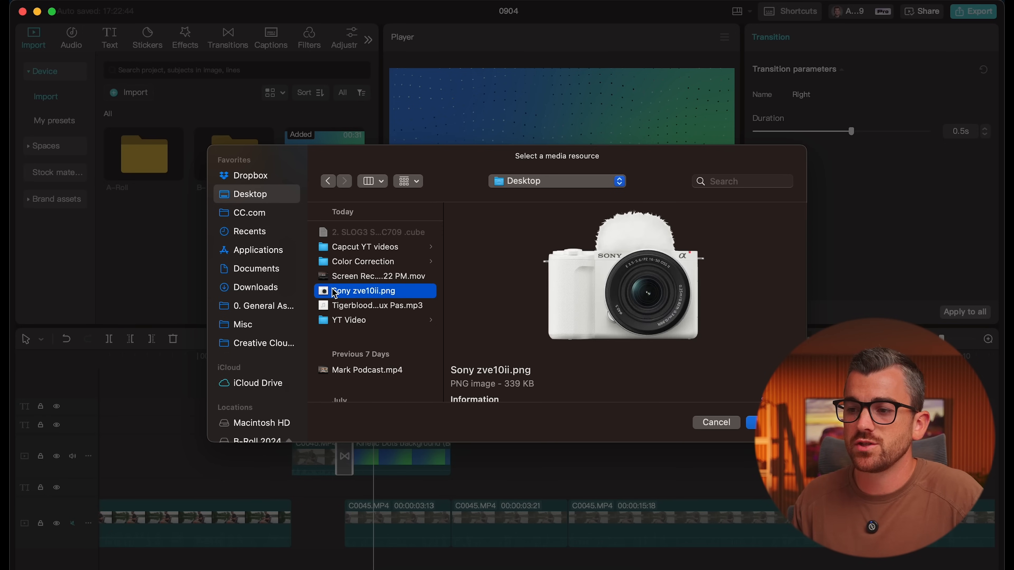
{"action": "double_click", "coordinate": [334, 294]}
{"action": "left_click_drag", "start_coordinate": [144, 229], "coordinate": [469, 349]}
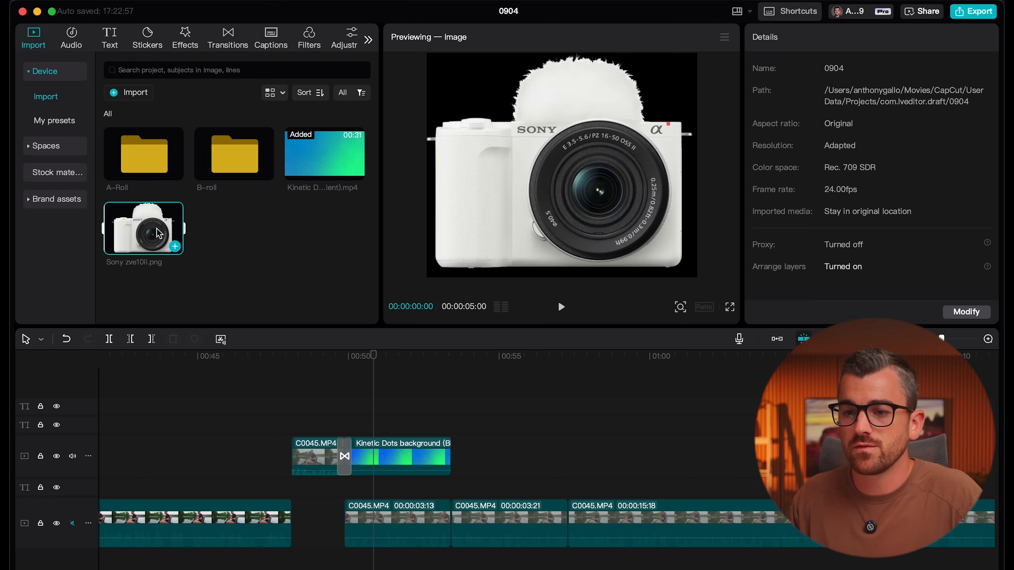
{"action": "left_click_drag", "start_coordinate": [153, 235], "coordinate": [378, 427]}
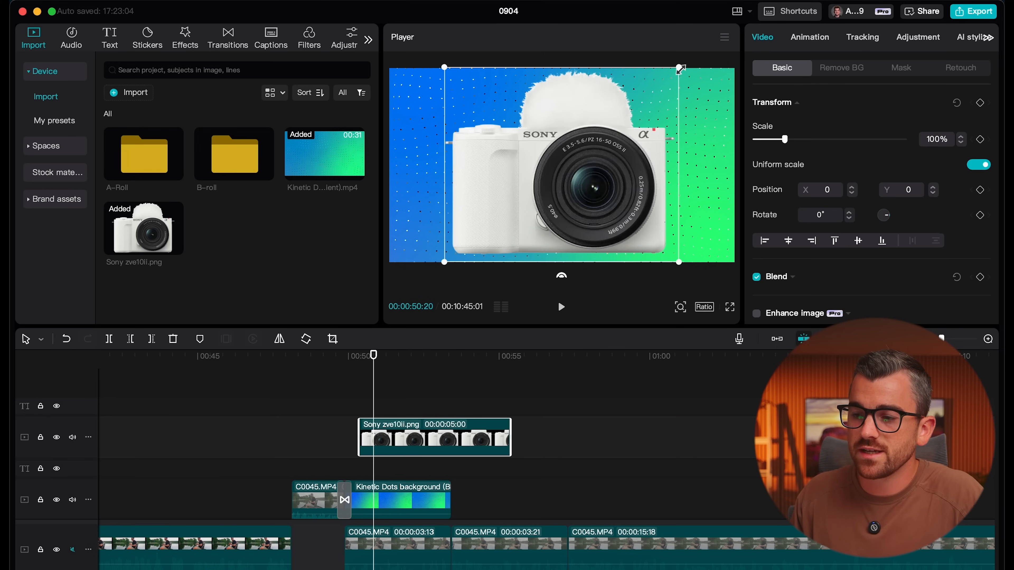
{"action": "left_click_drag", "start_coordinate": [680, 69], "coordinate": [482, 159]}
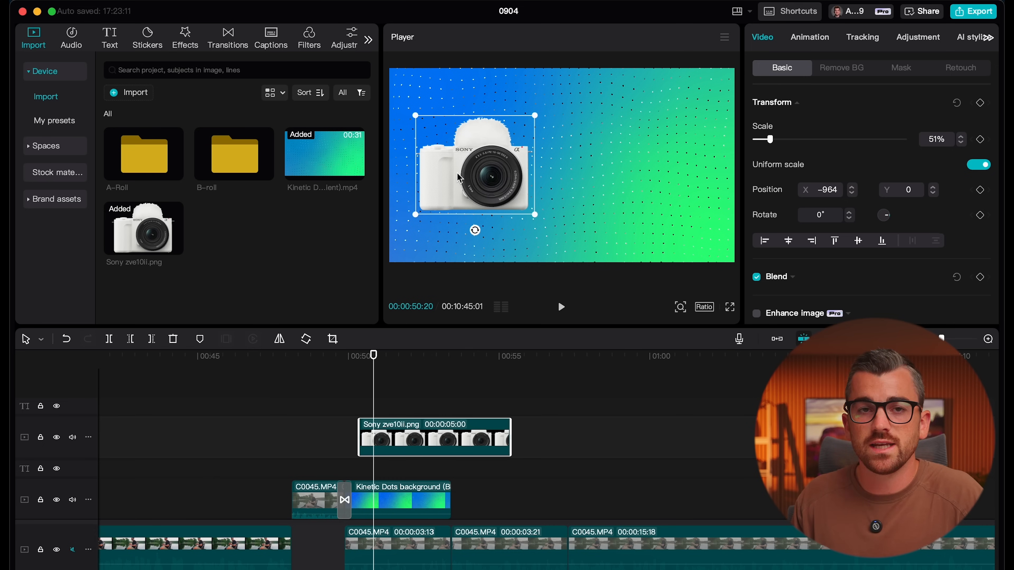
Apply the Roll Right entrance animation to the camera image and play back the sequence from before the transition
{"action": "left_click", "coordinate": [810, 42]}
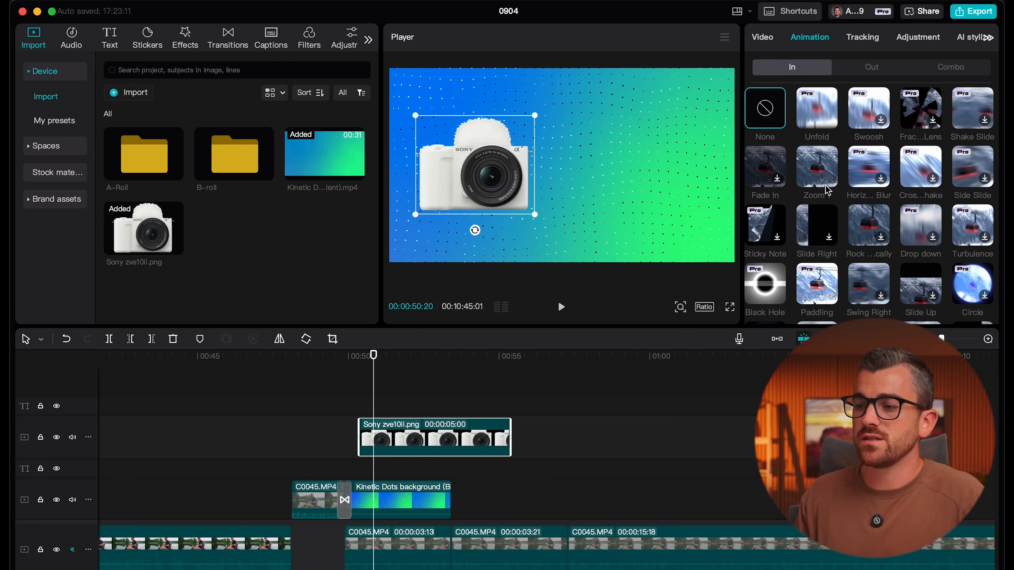
{"action": "left_click", "coordinate": [817, 168]}
{"action": "scroll", "coordinate": [919, 199], "scroll_direction": "down", "scroll_amount": 10}
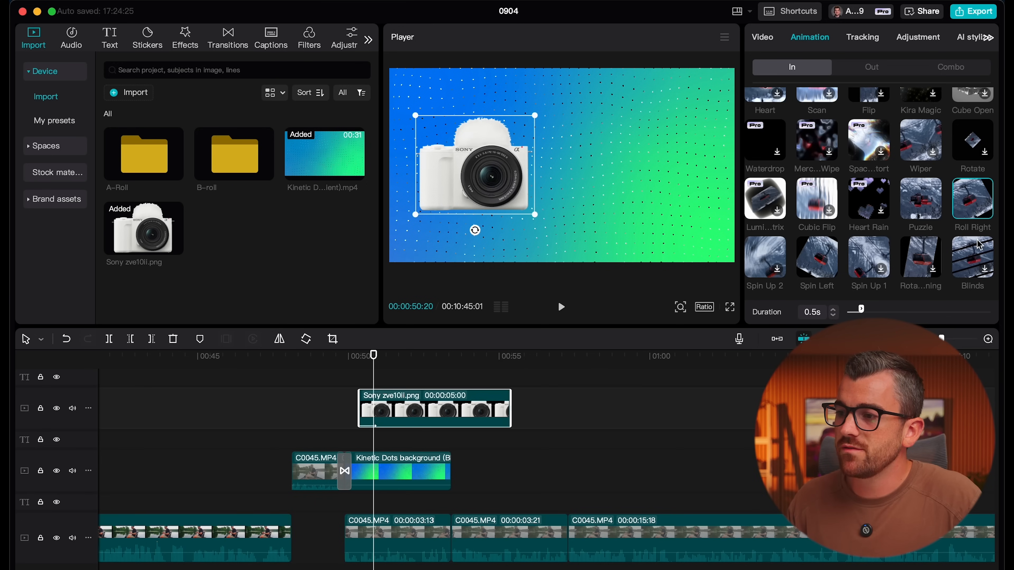
{"action": "left_click", "coordinate": [972, 212]}
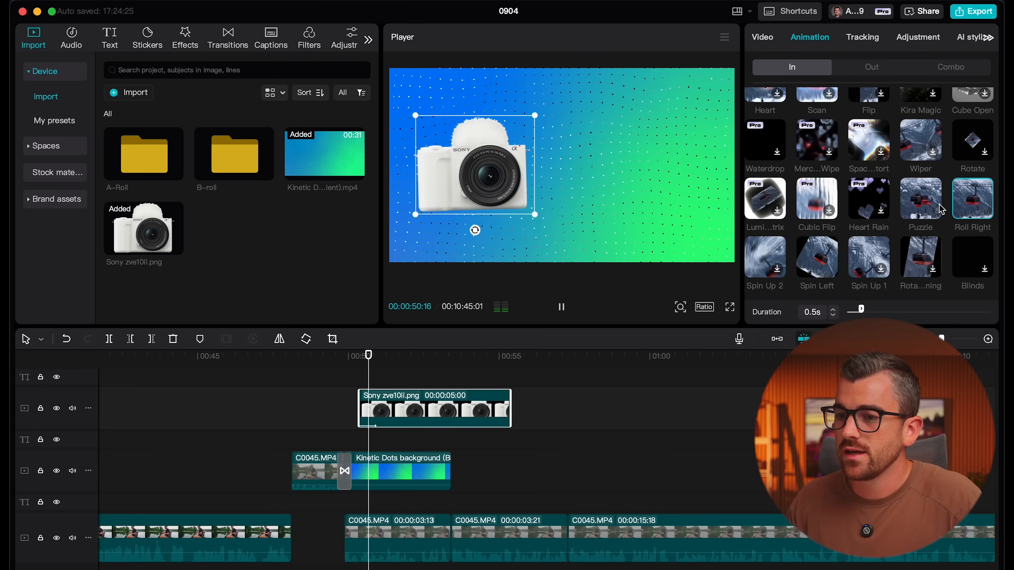
{"action": "left_click_drag", "start_coordinate": [337, 357], "coordinate": [323, 371]}
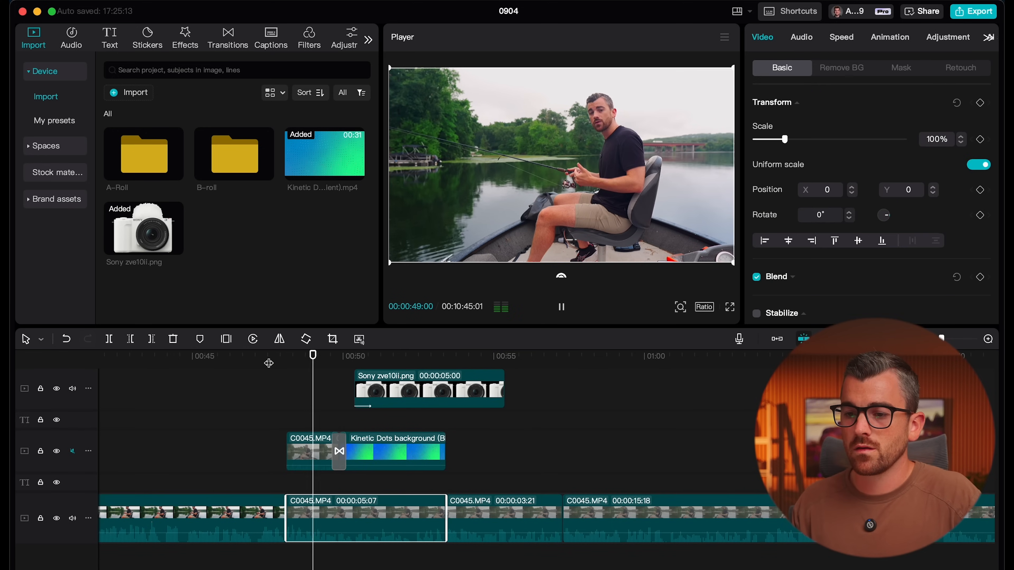
{"action": "key", "text": "space"}
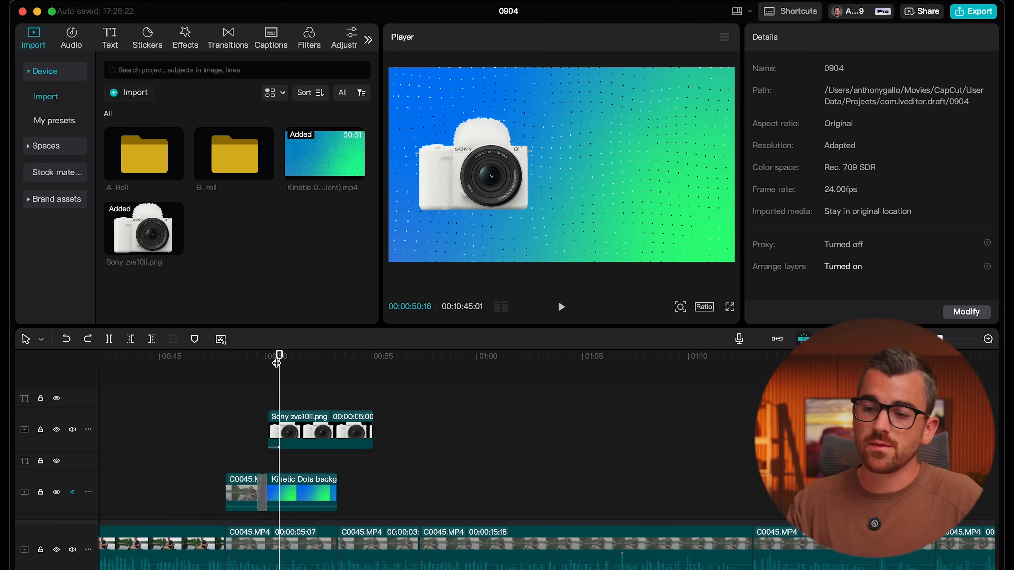
Paste the copied title at 00:00:50:16, position it beside the camera image in the frame, and change its text to 4:2:2
{"action": "key", "text": "super+v"}
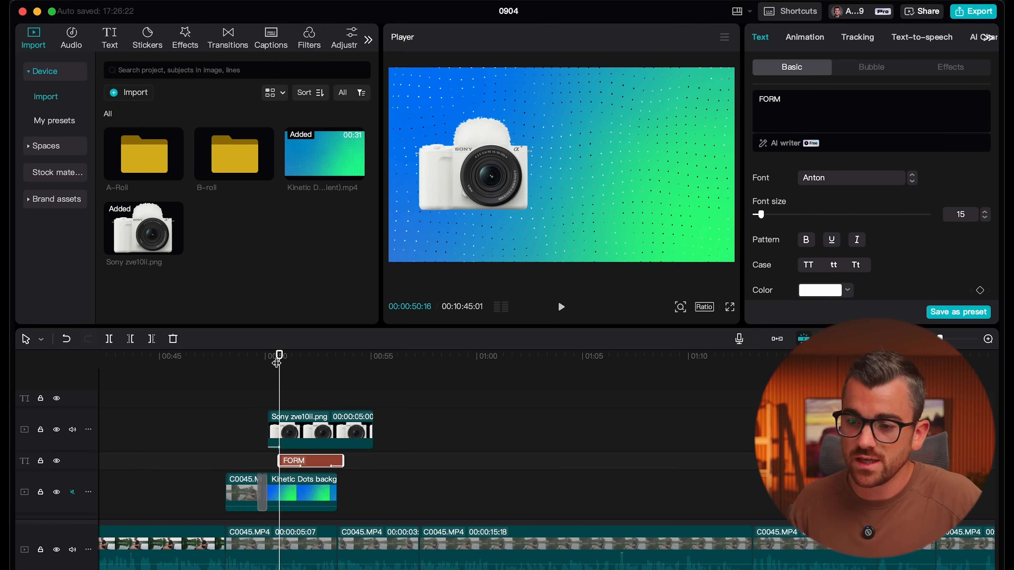
{"action": "left_click_drag", "start_coordinate": [283, 363], "coordinate": [310, 377]}
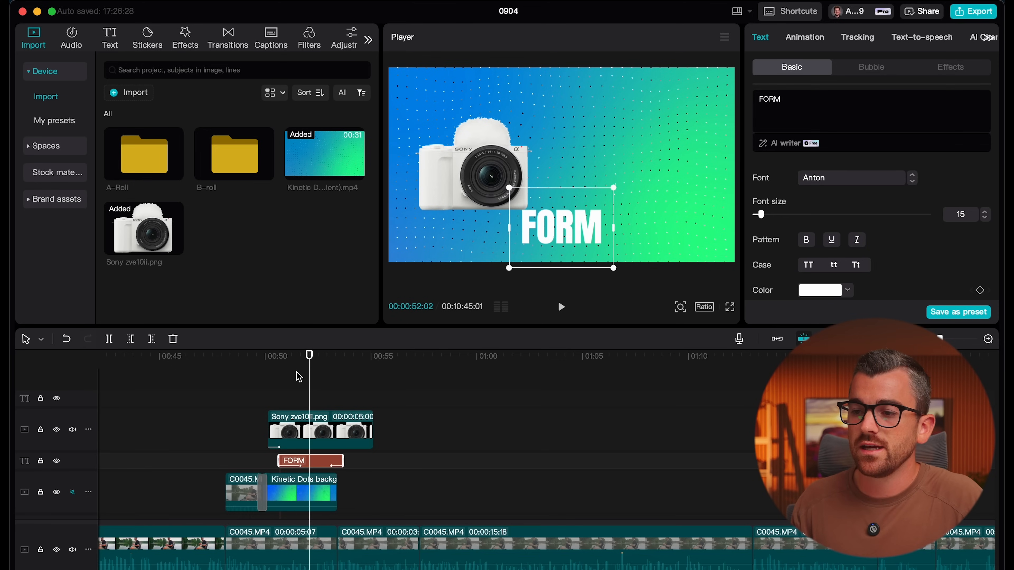
{"action": "left_click_drag", "start_coordinate": [563, 231], "coordinate": [619, 149]}
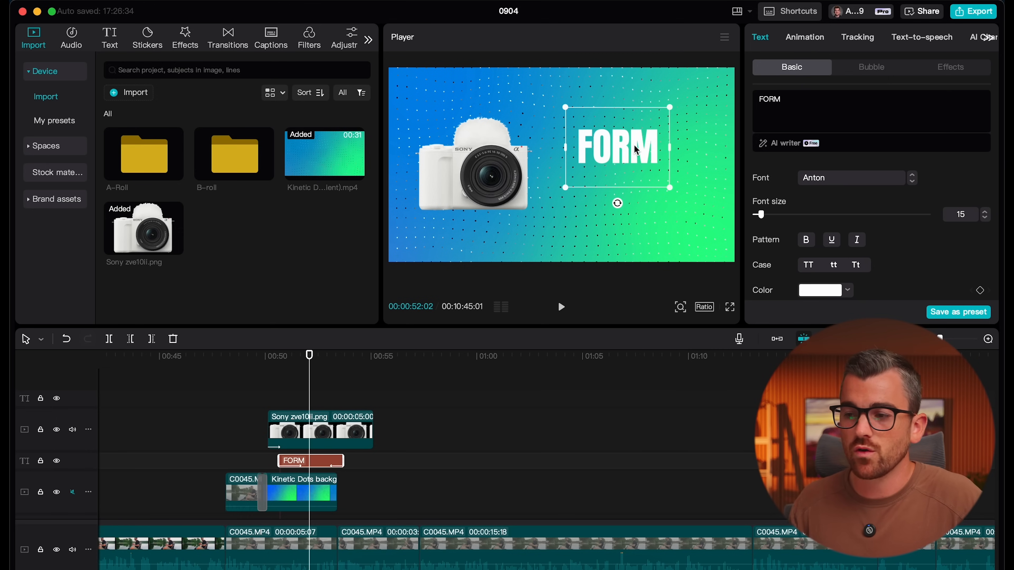
{"action": "double_click", "coordinate": [628, 156]}
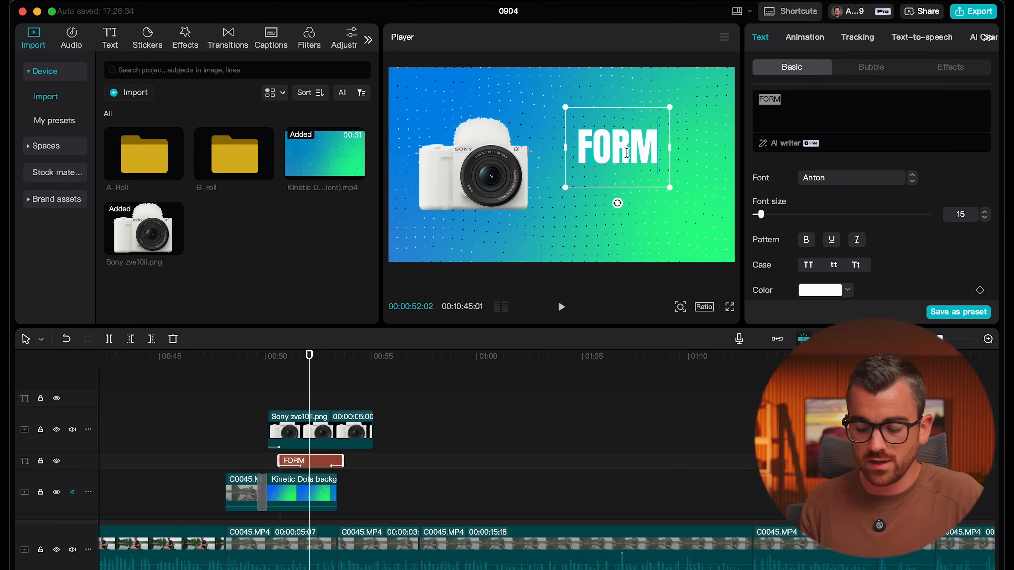
{"action": "type", "text": "4:2:2"}
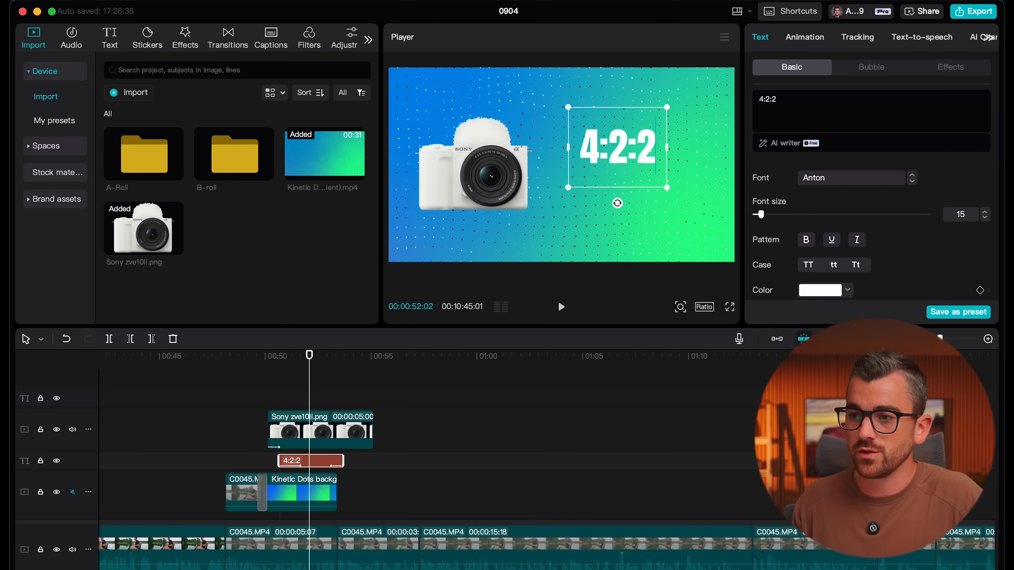
Duplicate the 4:2:2 title onto a track above the camera image, place the copy beneath it in the frame, and change its text to CHROMA SUBSAMPLING on two lines
{"action": "left_click_drag", "start_coordinate": [314, 466], "coordinate": [340, 408]}
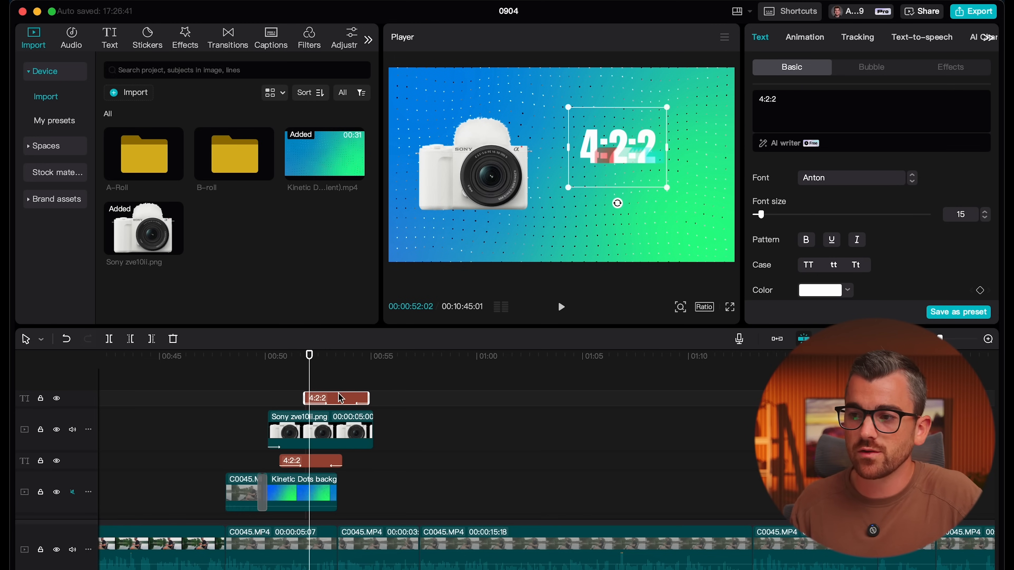
{"action": "left_click_drag", "start_coordinate": [636, 154], "coordinate": [630, 203]}
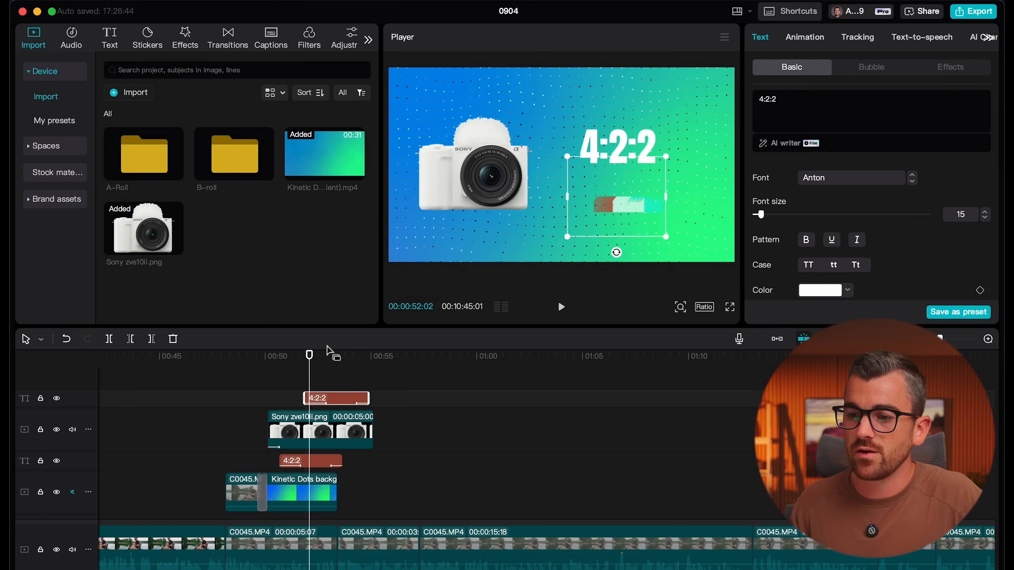
{"action": "left_click", "coordinate": [329, 356]}
{"action": "double_click", "coordinate": [620, 193]}
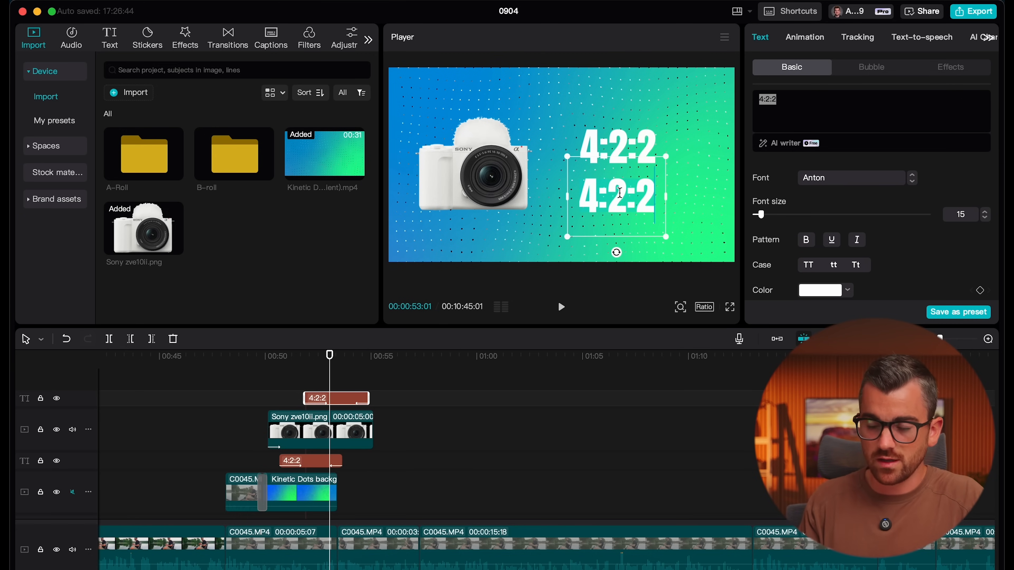
{"action": "type", "text": "CHROMA"}
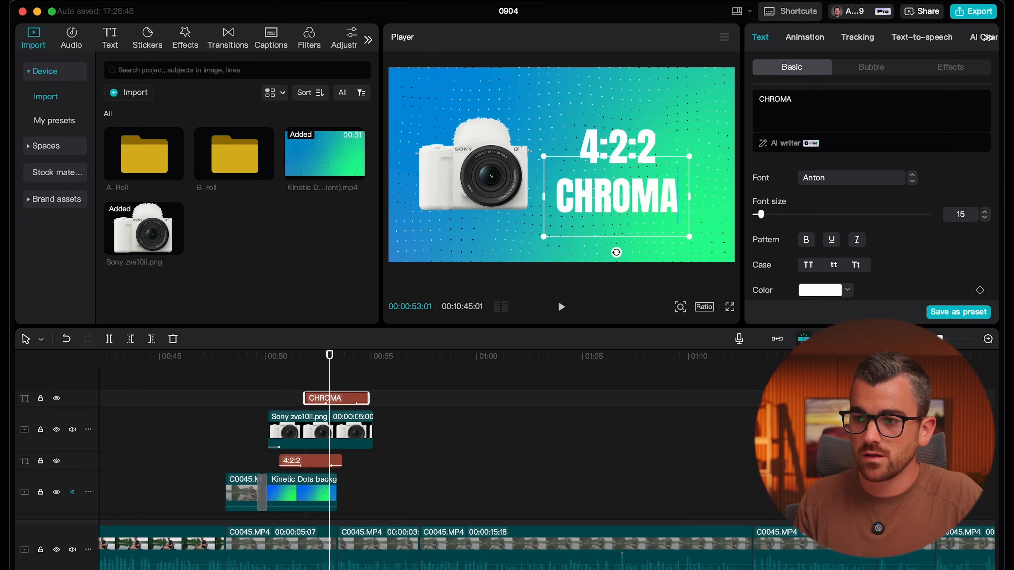
{"action": "key", "text": "Return"}
{"action": "type", "text": "SUBSAMPLING"}
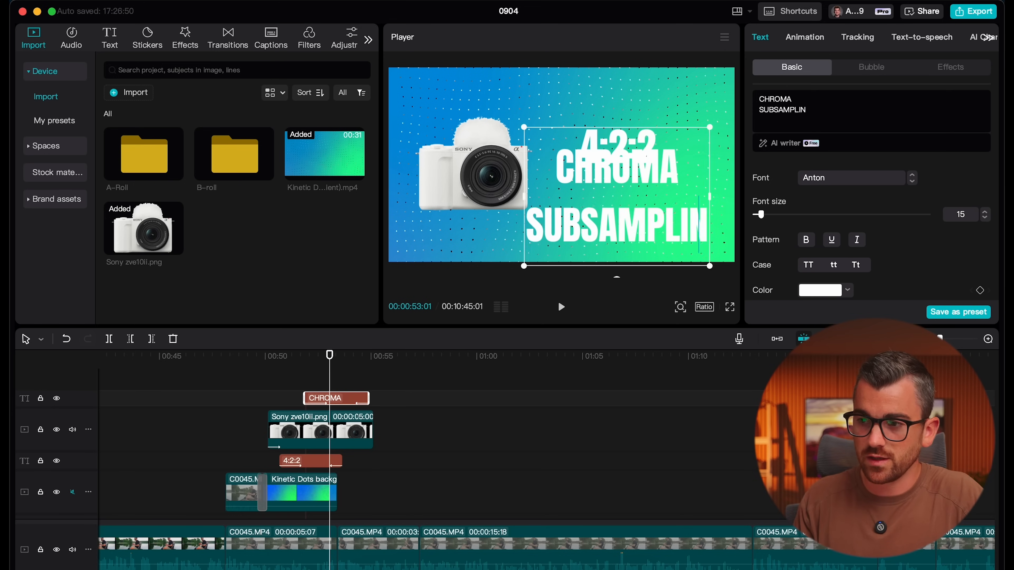
Scale down the CHROMA SUBSAMPLING title and reposition both titles so 4:2:2 sits centered above it with clear spacing
{"action": "left_click_drag", "start_coordinate": [730, 130], "coordinate": [670, 183]}
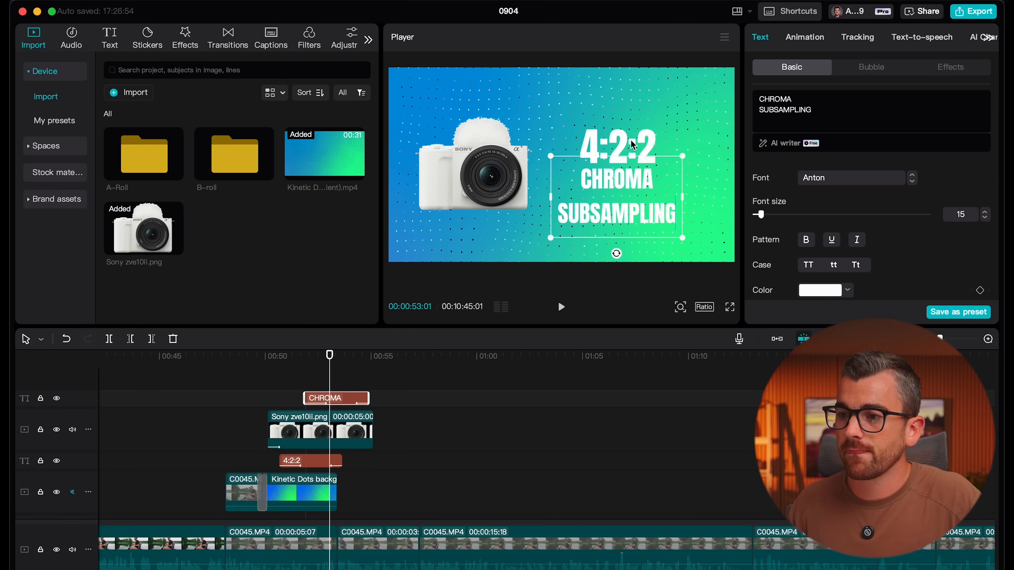
{"action": "left_click", "coordinate": [632, 130]}
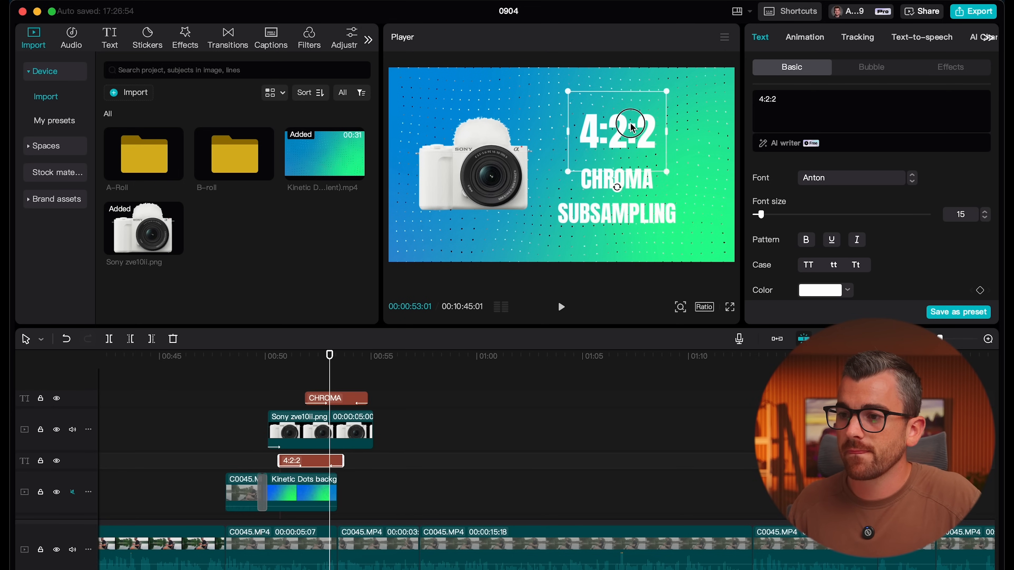
{"action": "left_click", "coordinate": [653, 214]}
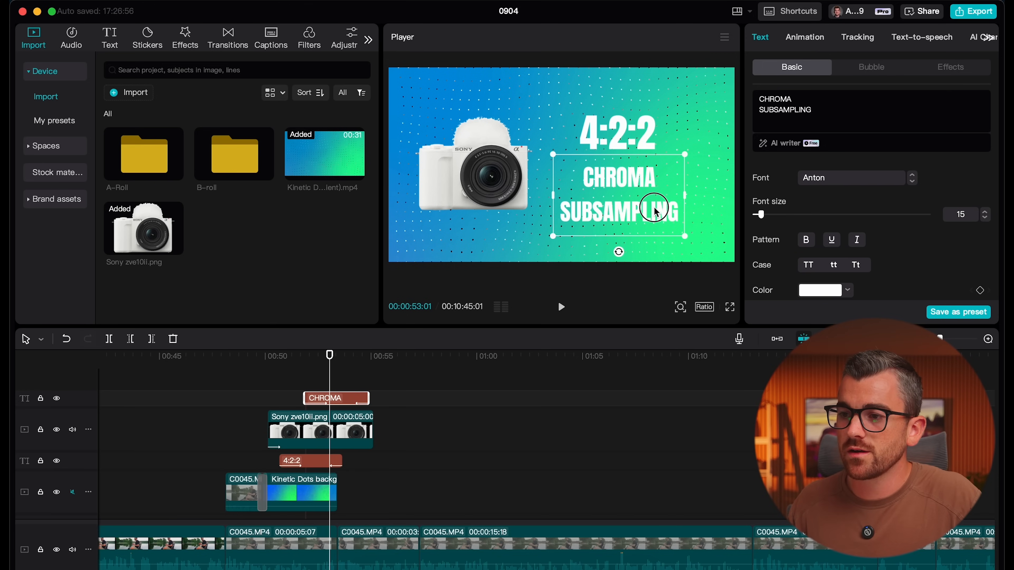
{"action": "left_click", "coordinate": [644, 151]}
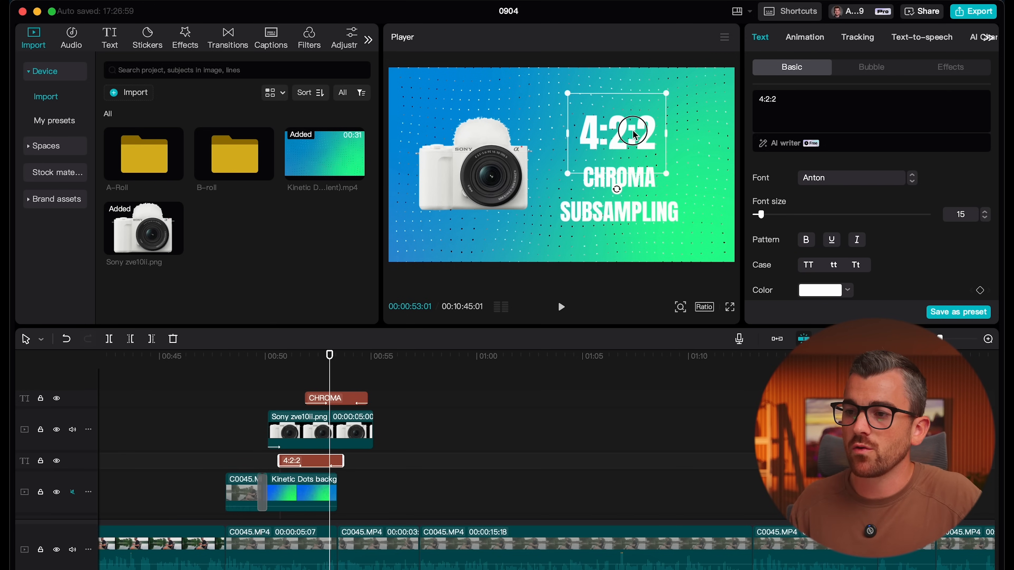
{"action": "left_click", "coordinate": [642, 198]}
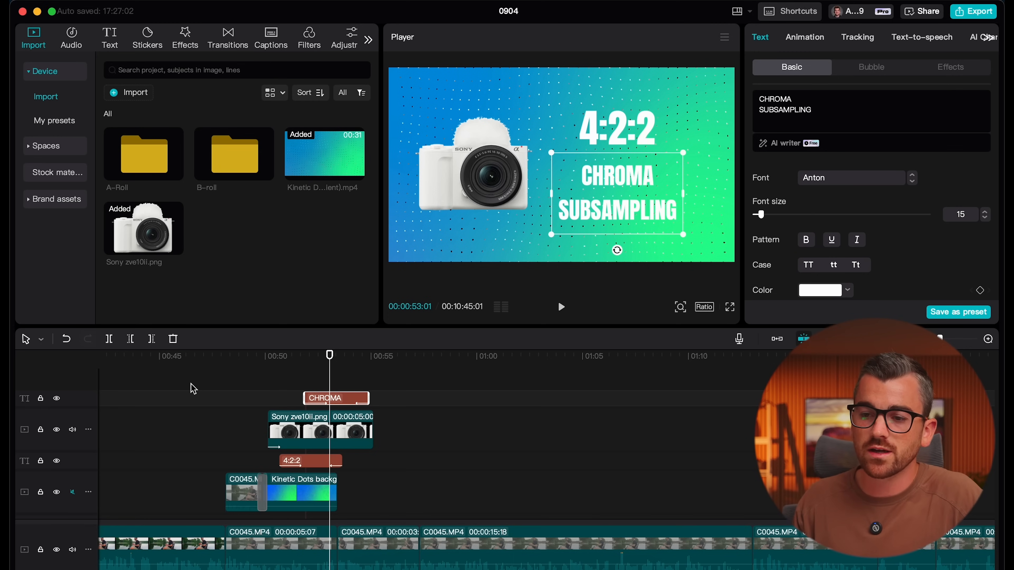
Play back the camera graphic sequence from the preceding A-roll, and scrub through the title animations
{"action": "scroll", "coordinate": [239, 403], "scroll_direction": "left", "scroll_amount": 6}
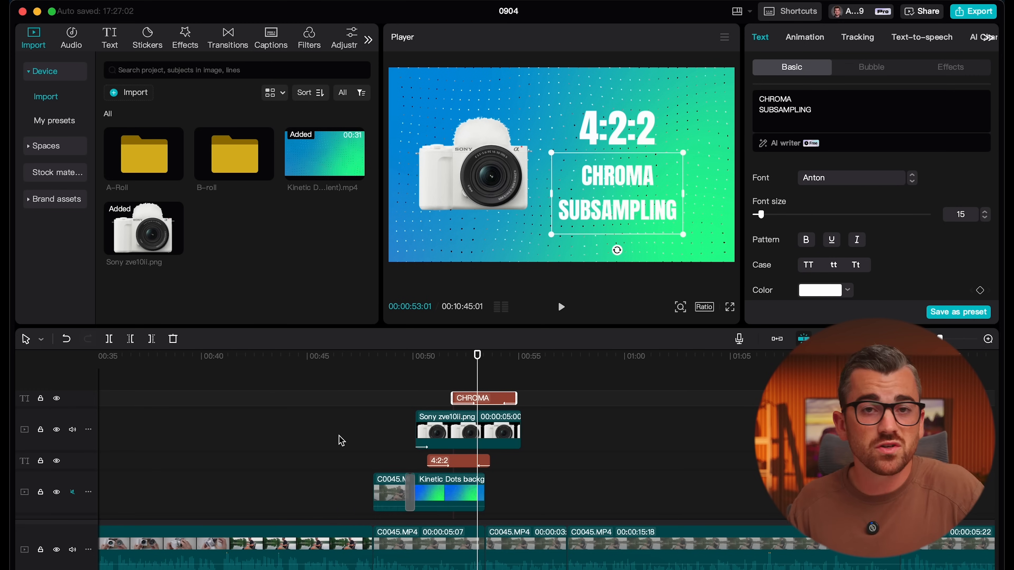
{"action": "left_click", "coordinate": [354, 362]}
{"action": "key", "text": "space"}
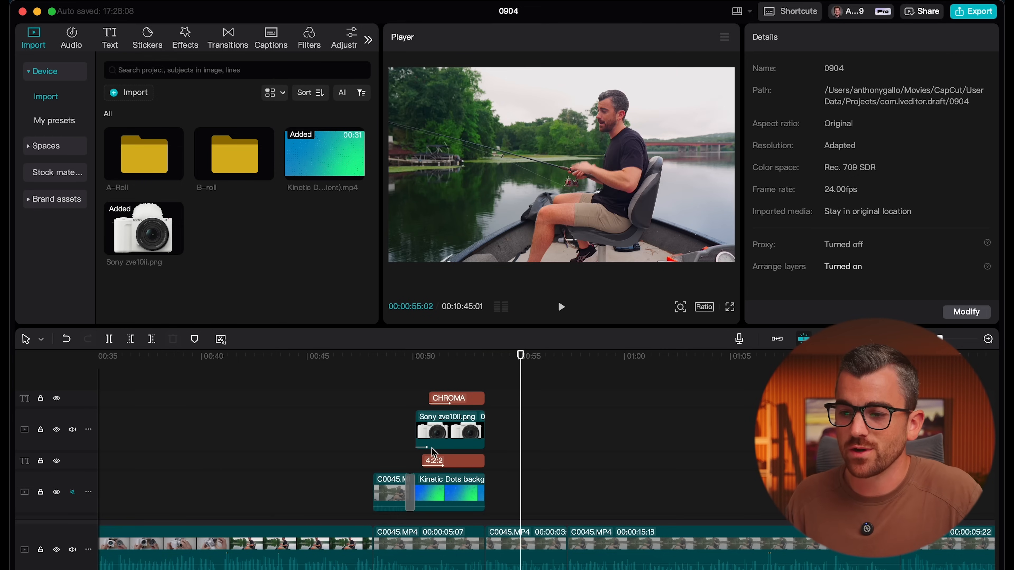
{"action": "mouse_move", "coordinate": [449, 362]}
{"action": "left_mouse_down"}
{"action": "mouse_move", "coordinate": [511, 372]}
{"action": "mouse_move", "coordinate": [459, 365]}
{"action": "left_mouse_up"}
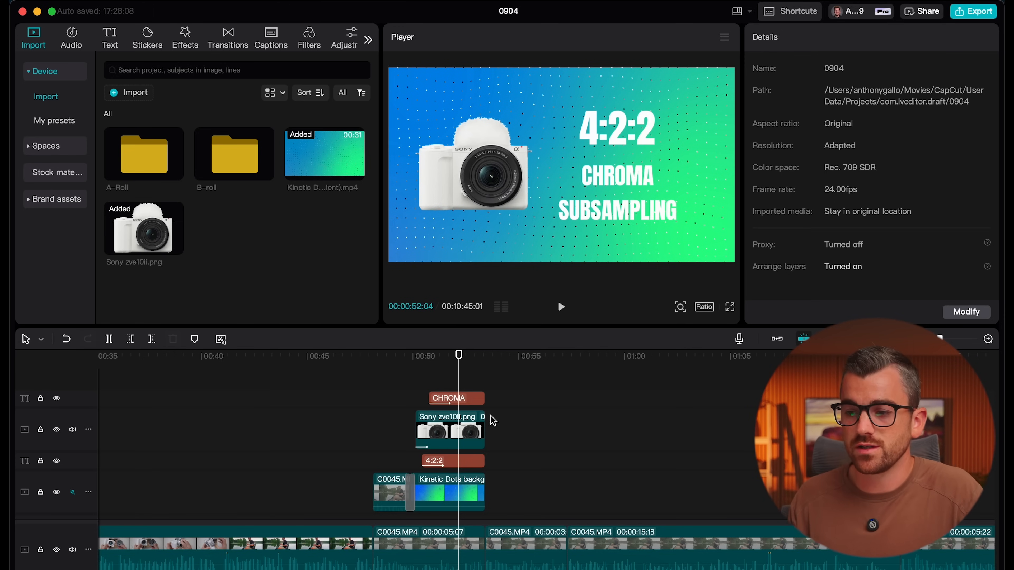
{"action": "left_click_drag", "start_coordinate": [459, 360], "coordinate": [440, 377]}
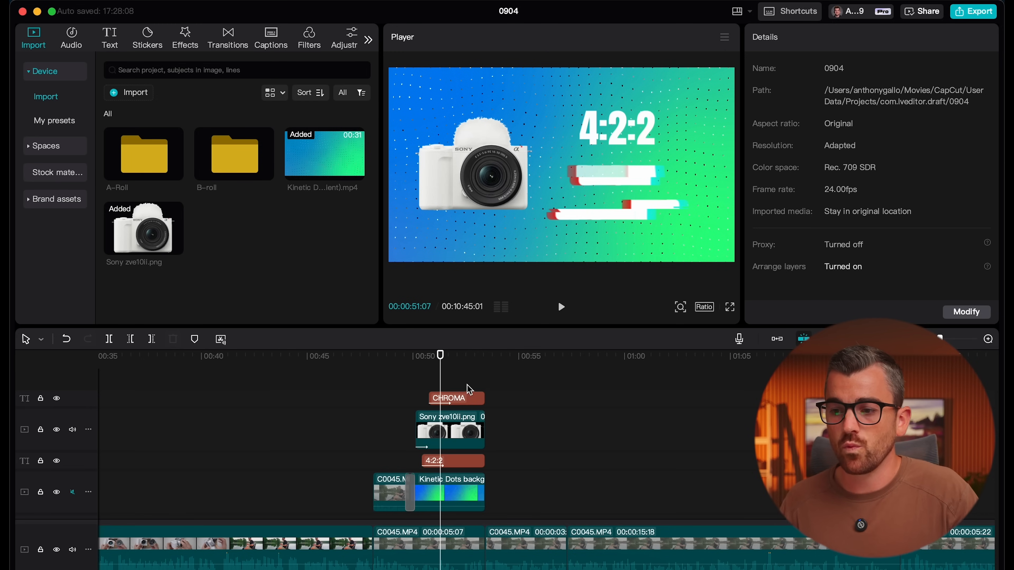
Combine the titles, camera image, background, raised A-roll piece and the A-roll clip beneath them into a compound clip, and scrub through it
{"action": "scroll", "coordinate": [461, 386], "scroll_direction": "up", "scroll_amount": 1}
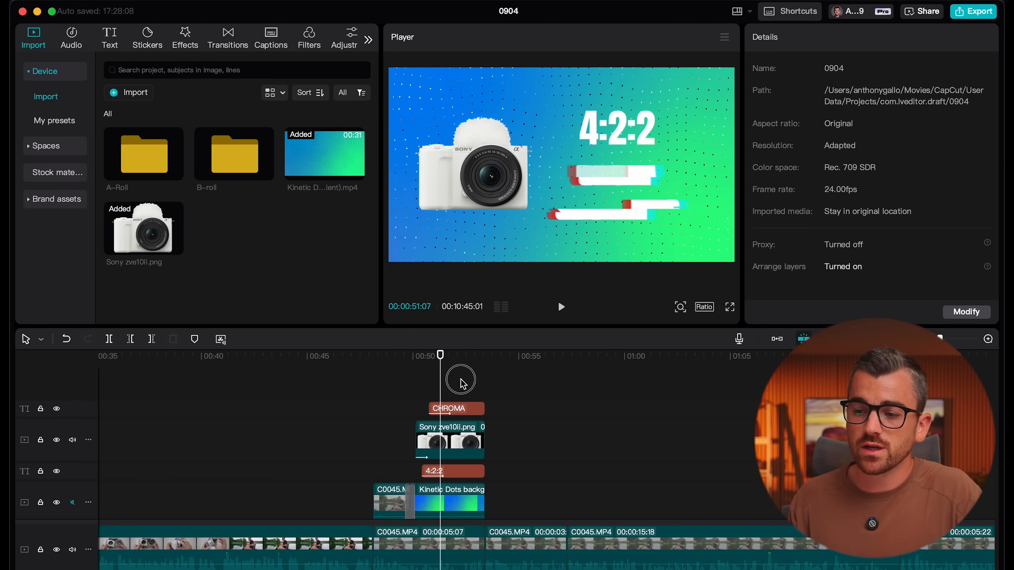
{"action": "left_click_drag", "start_coordinate": [439, 391], "coordinate": [389, 556]}
{"action": "right_click", "coordinate": [405, 551]}
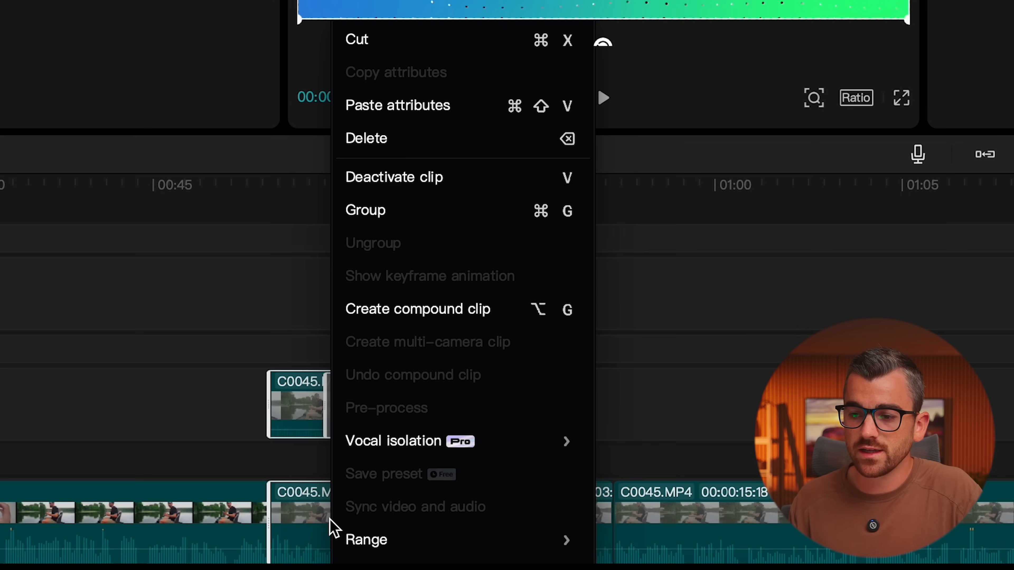
{"action": "left_click", "coordinate": [423, 319]}
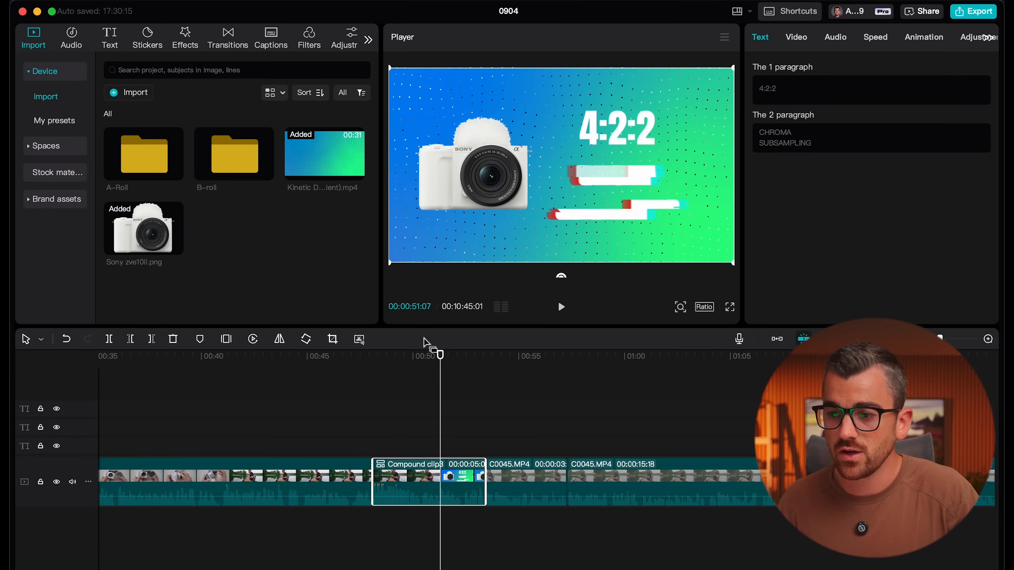
{"action": "left_click", "coordinate": [427, 358]}
{"action": "left_click_drag", "start_coordinate": [428, 357], "coordinate": [469, 380]}
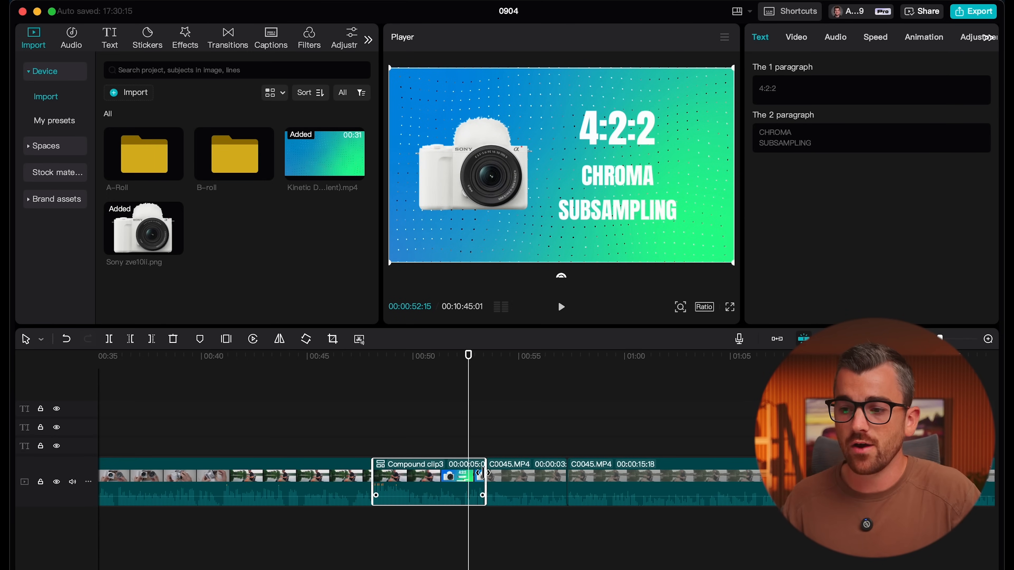
Search the transitions for glare and add Glare II between the compound clip and the following A-roll clip
{"action": "scroll", "coordinate": [487, 472], "scroll_direction": "up", "scroll_amount": 3}
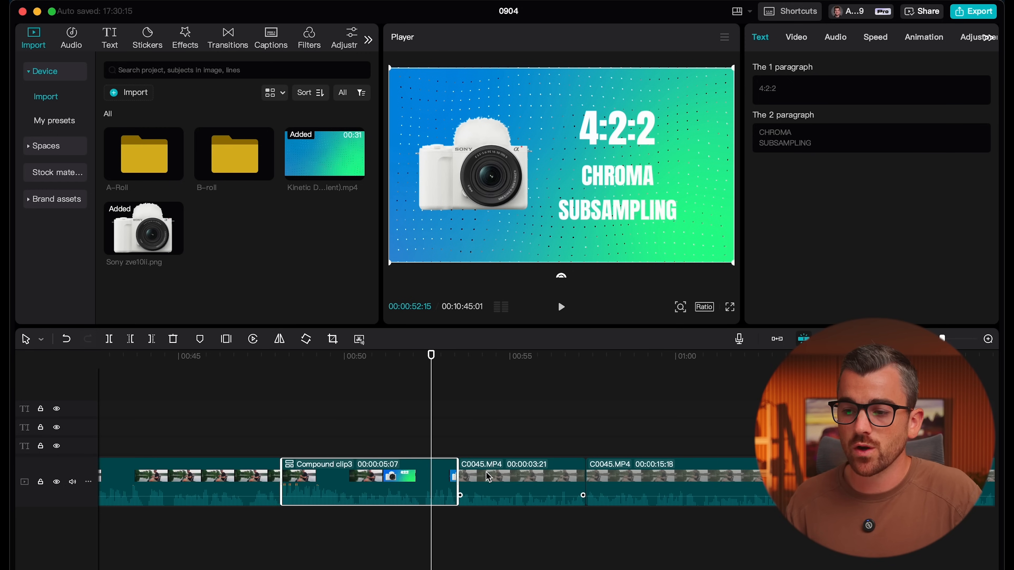
{"action": "left_click", "coordinate": [495, 484]}
{"action": "left_click", "coordinate": [422, 481]}
{"action": "left_click", "coordinate": [494, 484]}
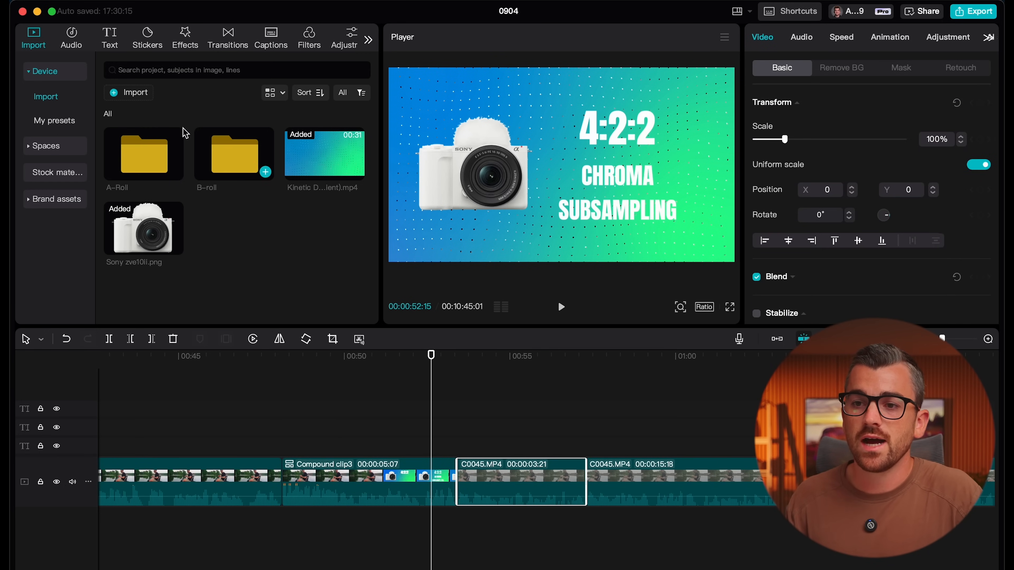
{"action": "left_click", "coordinate": [224, 43]}
{"action": "left_click", "coordinate": [118, 71]}
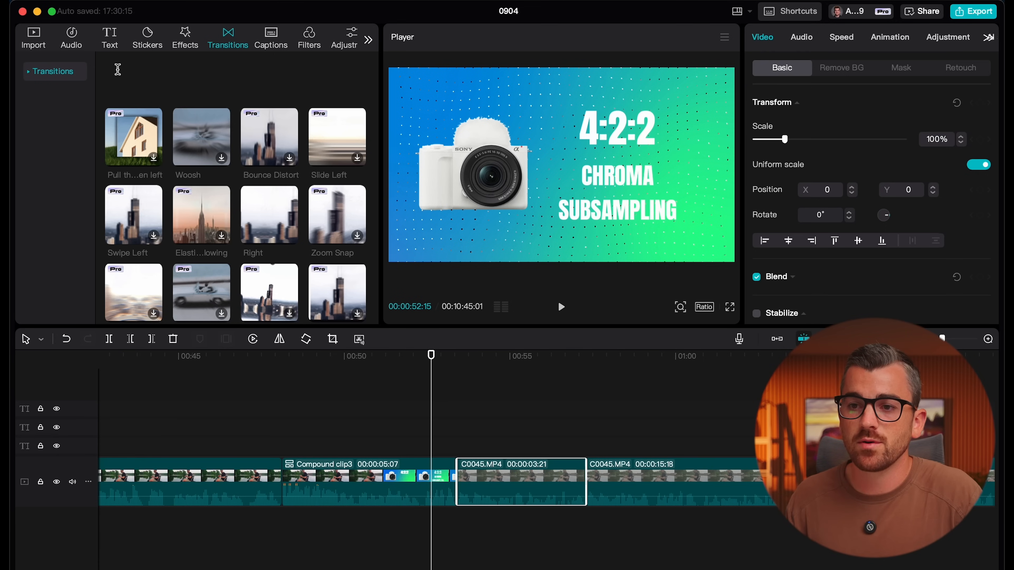
{"action": "type", "text": "pull in"}
{"action": "triple_click", "coordinate": [150, 73]}
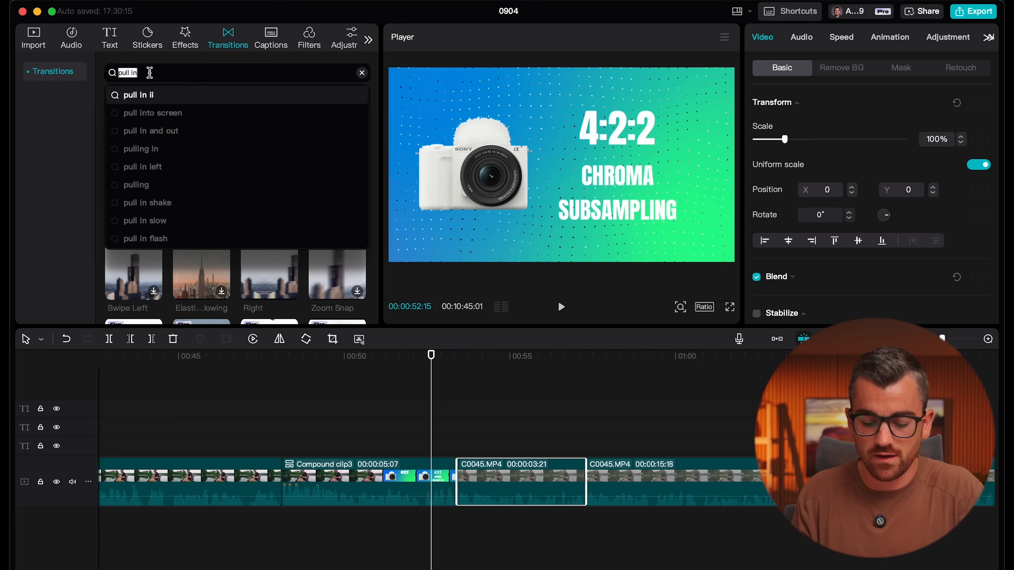
{"action": "type", "text": "glare"}
{"action": "key", "text": "Return"}
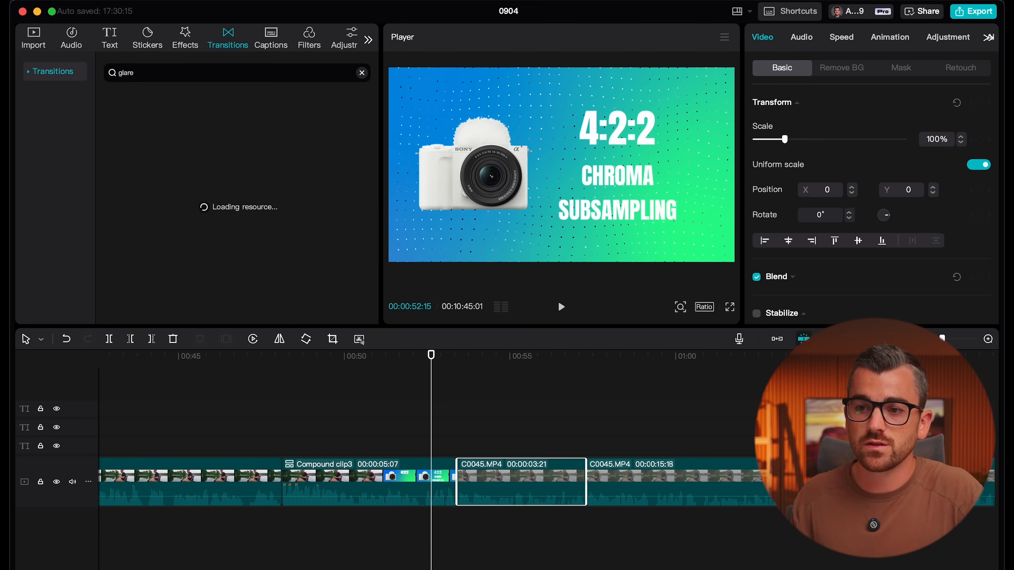
{"action": "mouse_move", "coordinate": [125, 141]}
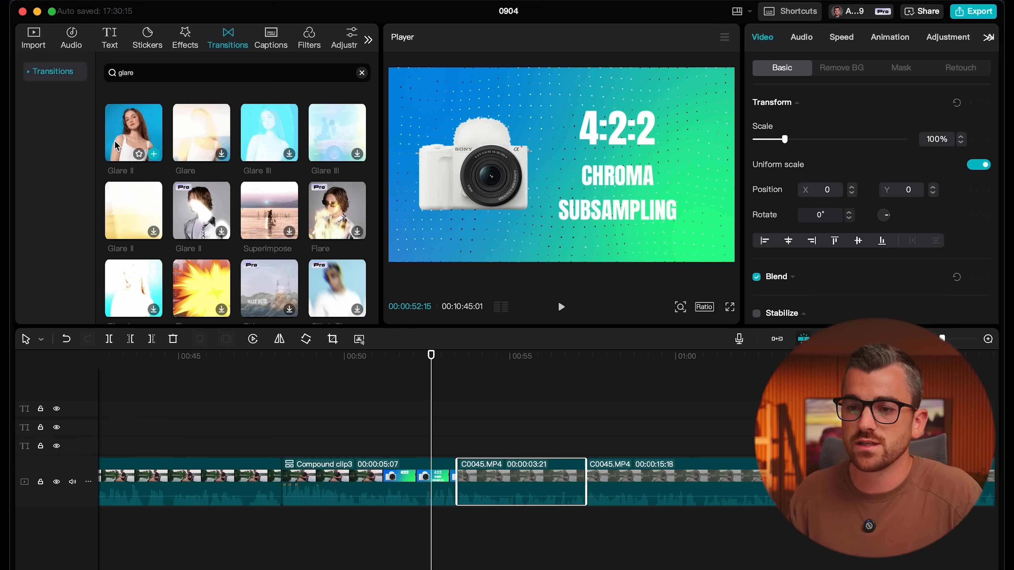
{"action": "left_click_drag", "start_coordinate": [130, 135], "coordinate": [453, 485]}
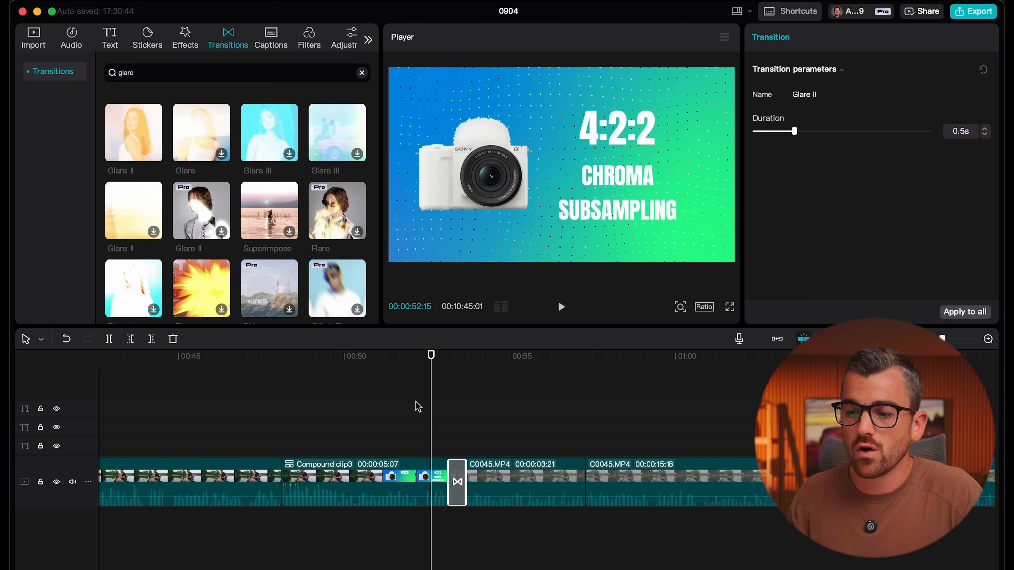
Play back and scrub across the Glare II transition from the graphic into the A-roll
{"action": "scroll", "coordinate": [452, 417], "scroll_direction": "left", "scroll_amount": 2}
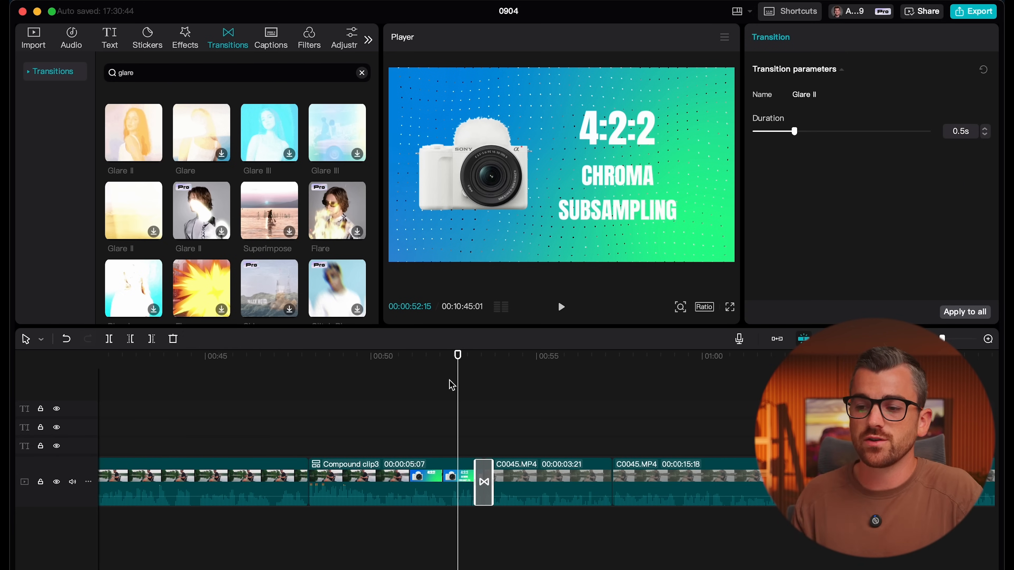
{"action": "key", "text": "space"}
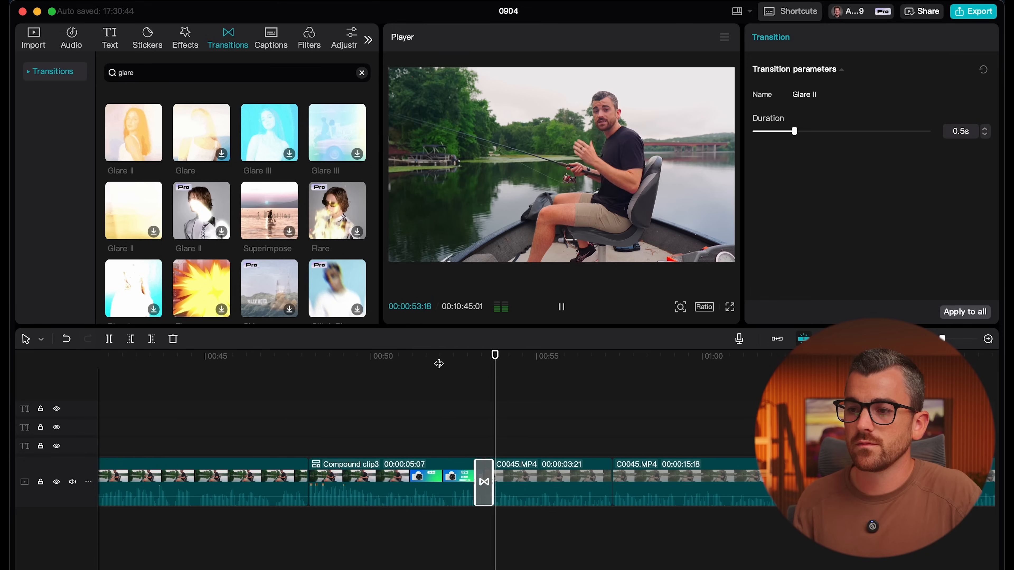
{"action": "left_click_drag", "start_coordinate": [471, 357], "coordinate": [510, 364]}
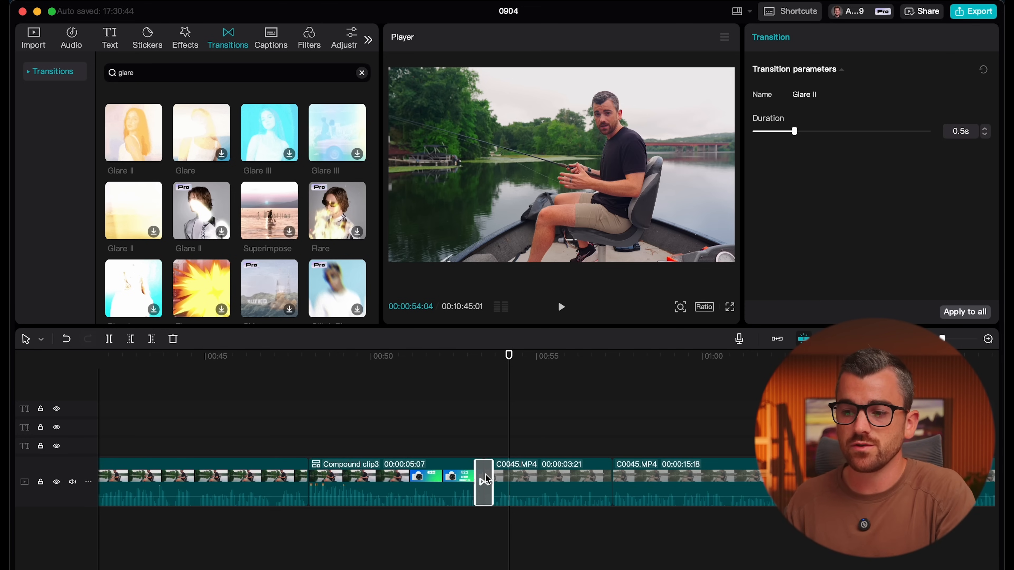
Break the compound clip back into its separate layers
{"action": "right_click", "coordinate": [419, 476]}
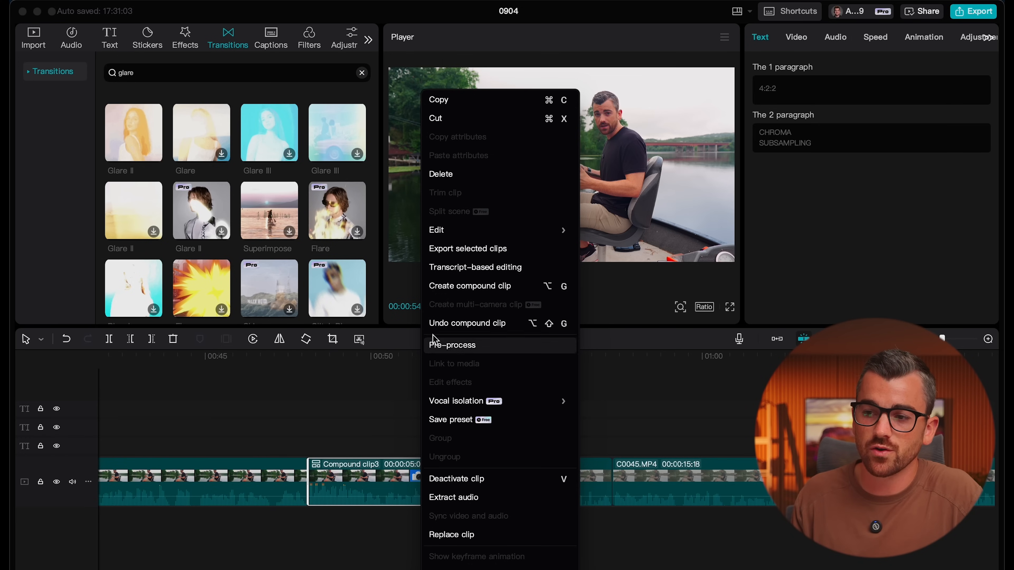
{"action": "left_click", "coordinate": [470, 324]}
{"action": "scroll", "coordinate": [359, 408], "scroll_direction": "down", "scroll_amount": 3}
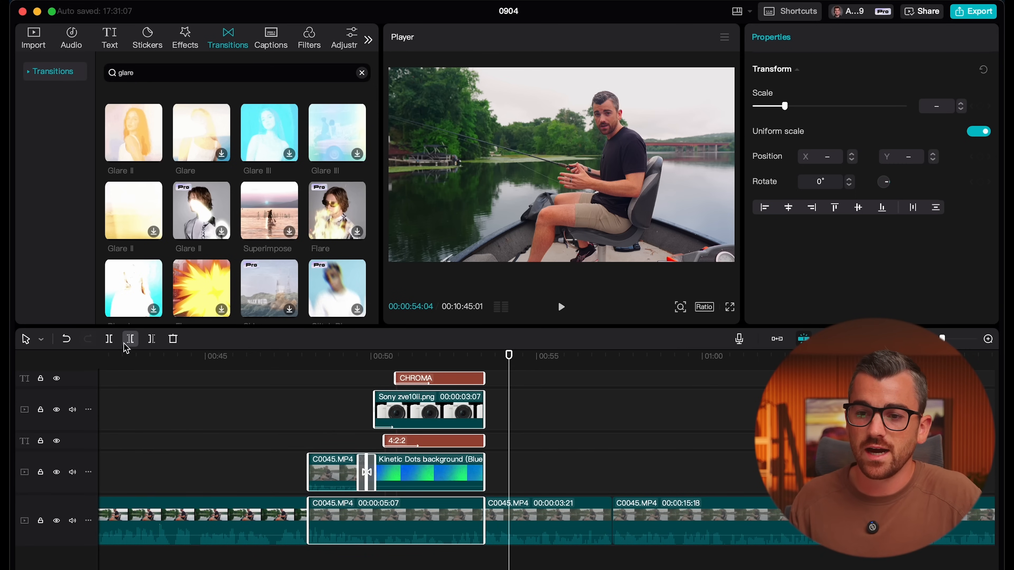
Recombine the selected graphic layers into a compound clip and reapply Glare II at the cut to the following A-roll clip
{"action": "right_click", "coordinate": [434, 420]}
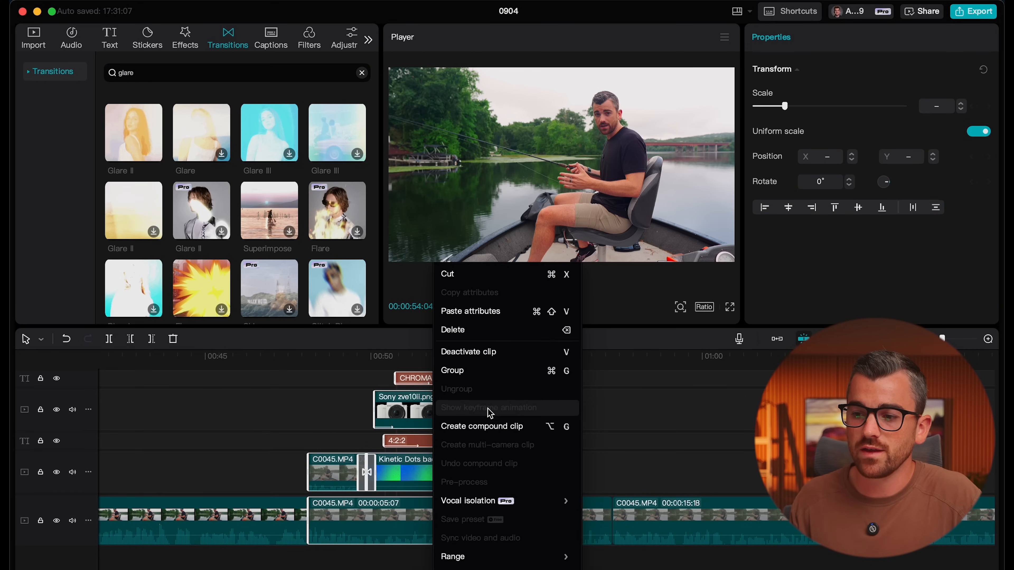
{"action": "left_click", "coordinate": [483, 424]}
{"action": "left_click_drag", "start_coordinate": [162, 159], "coordinate": [484, 482]}
{"action": "left_click", "coordinate": [397, 367]}
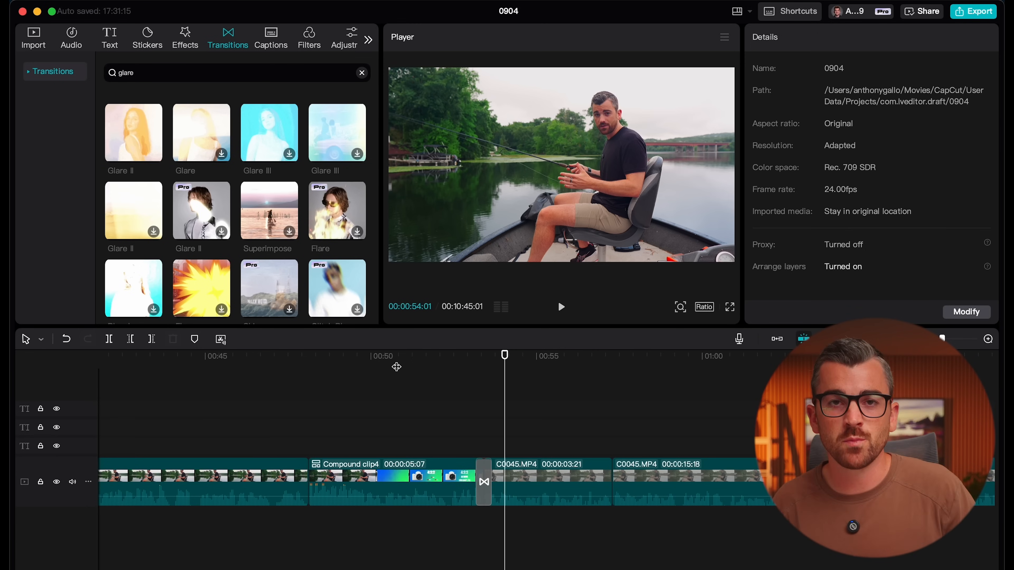
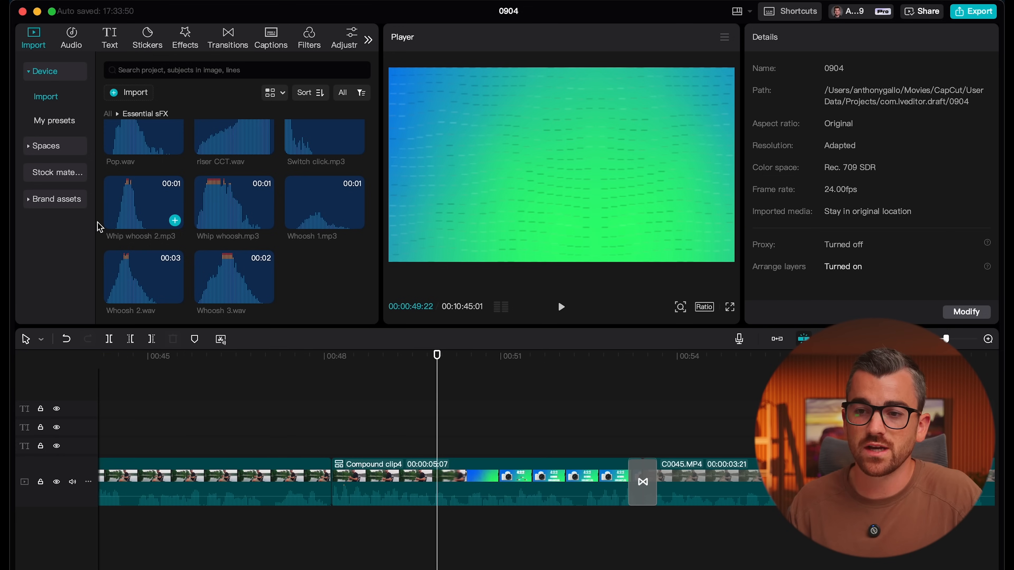
Audition Whip whoosh 2.mp3, place it beneath the compound clip where the gradient background enters, and play back the section
{"action": "left_click", "coordinate": [136, 206]}
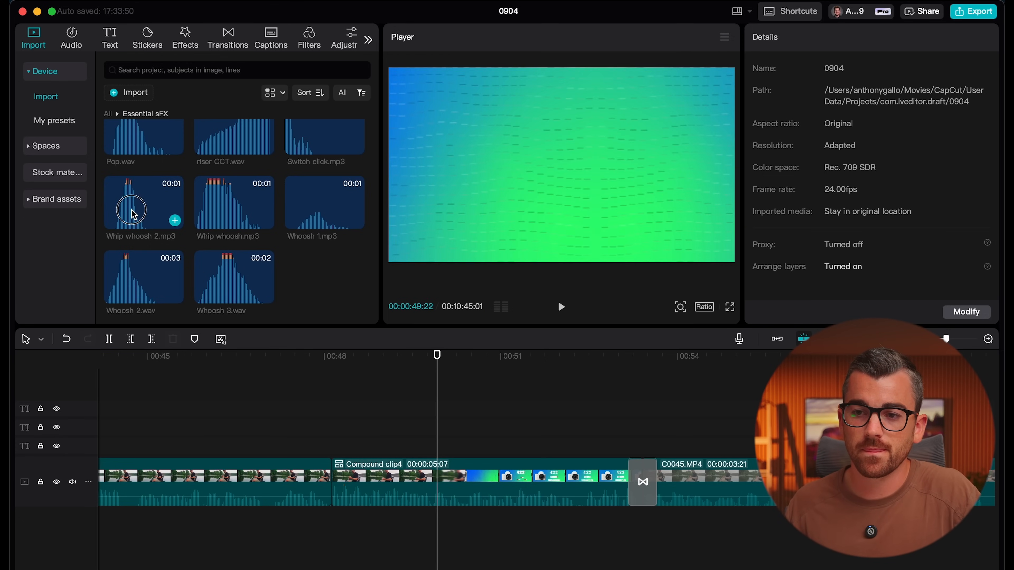
{"action": "left_click", "coordinate": [133, 214]}
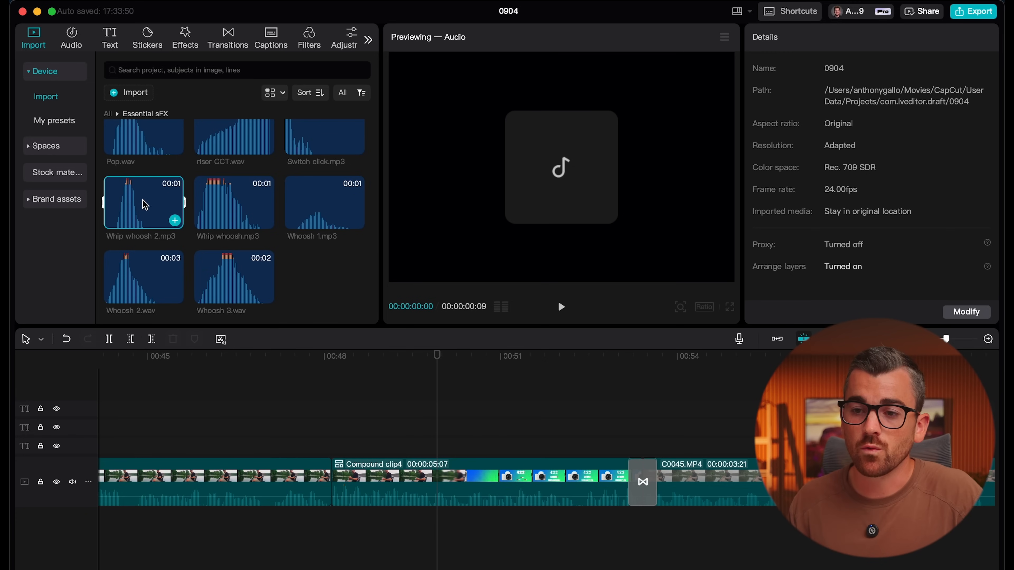
{"action": "left_click_drag", "start_coordinate": [138, 211], "coordinate": [424, 525]}
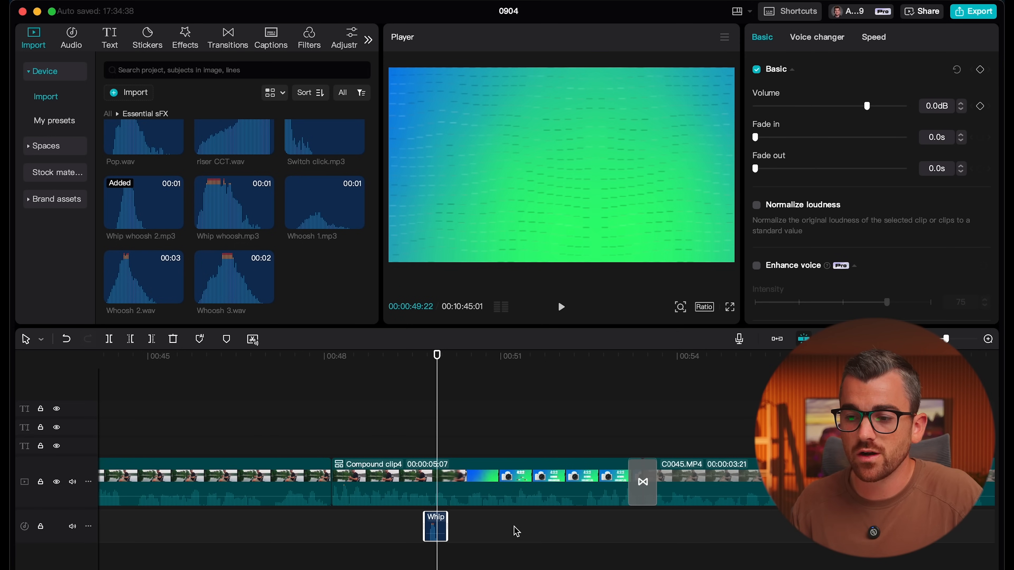
{"action": "left_click_drag", "start_coordinate": [390, 364], "coordinate": [460, 382]}
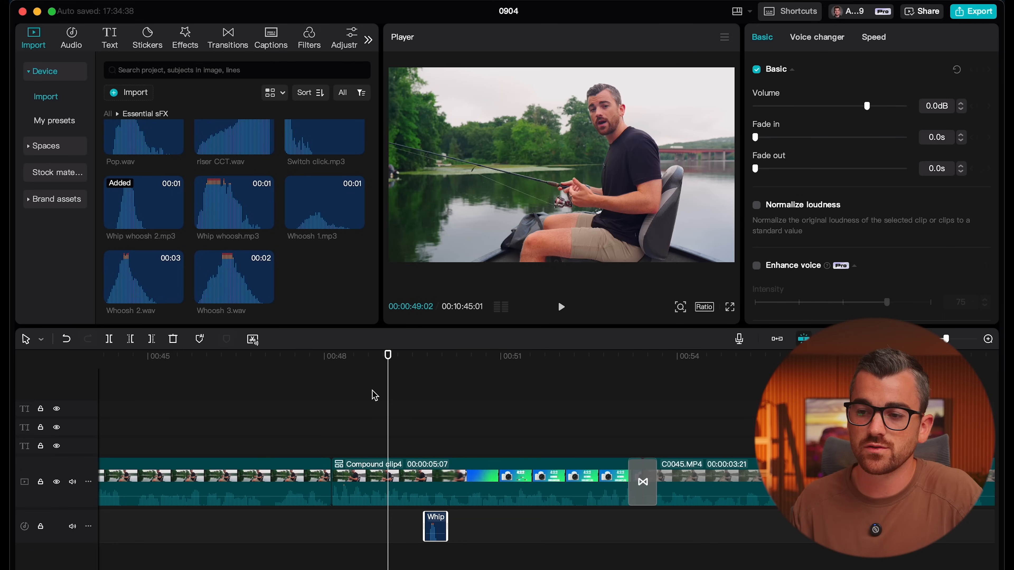
{"action": "key", "text": "space"}
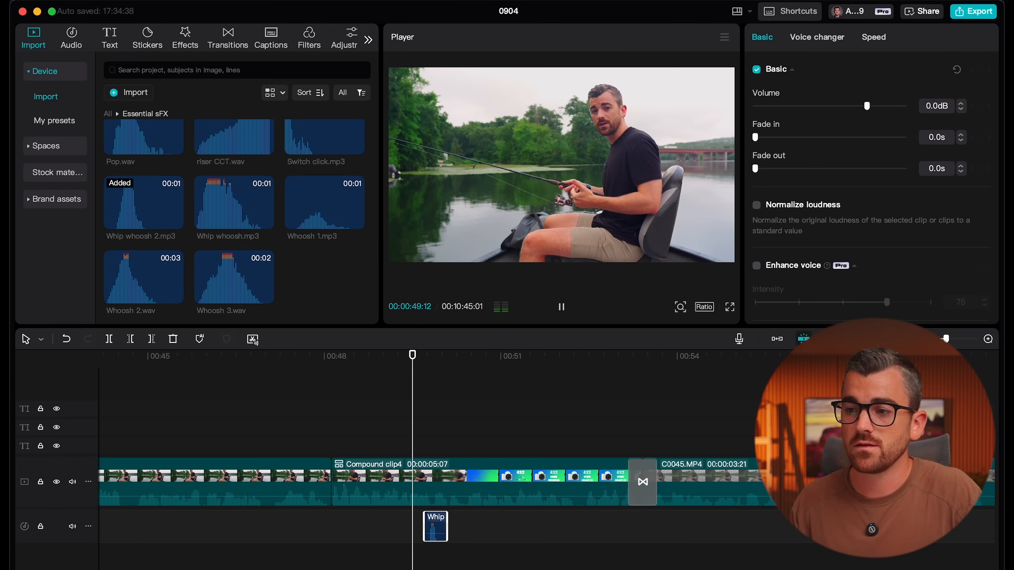
{"action": "key", "text": "space"}
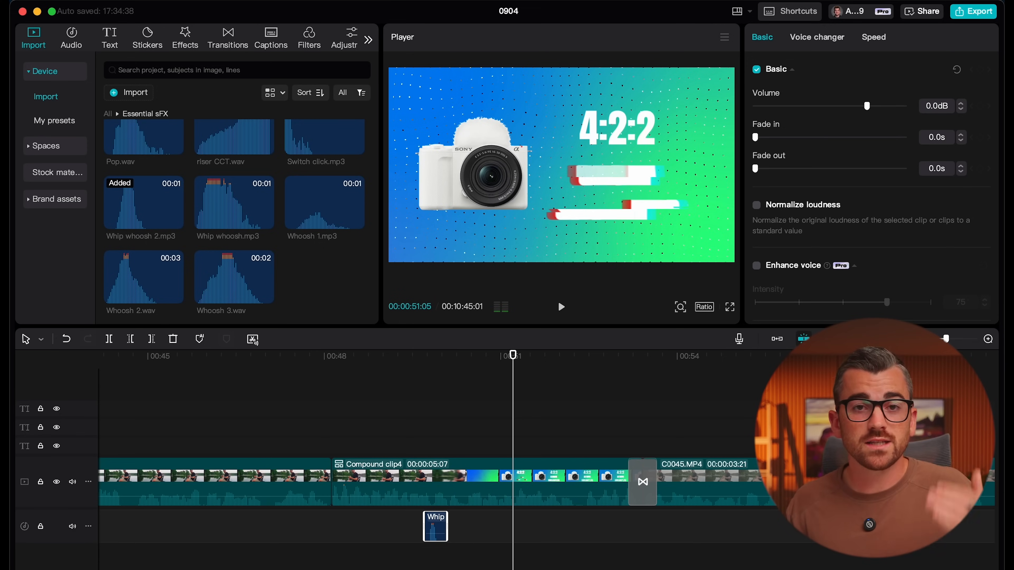
Lower the volume of the Whip whoosh 2.mp3 clip to -15.8 dB
{"action": "scroll", "coordinate": [419, 531], "scroll_direction": "up", "scroll_amount": 10}
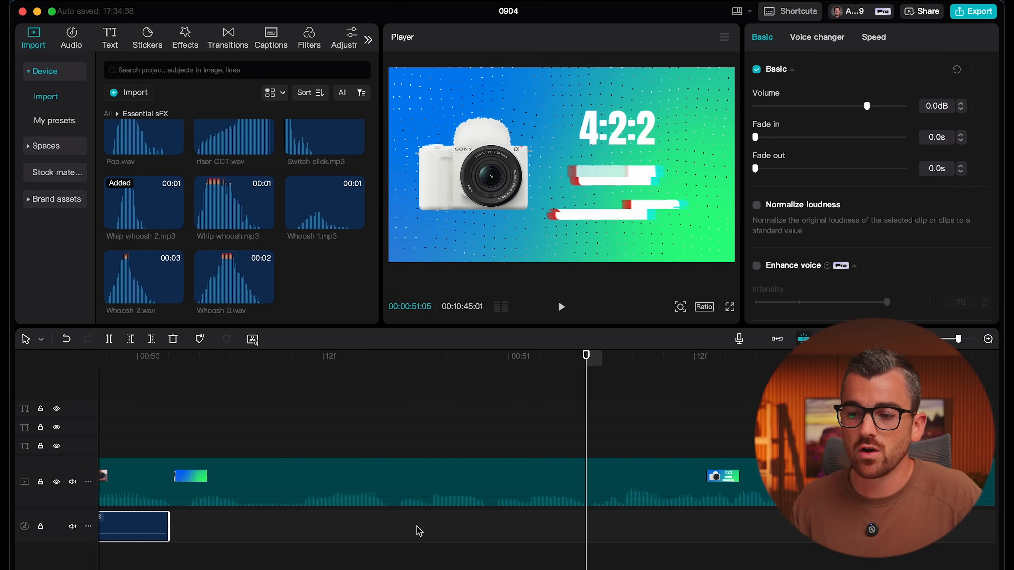
{"action": "scroll", "coordinate": [420, 531], "scroll_direction": "left", "scroll_amount": 1}
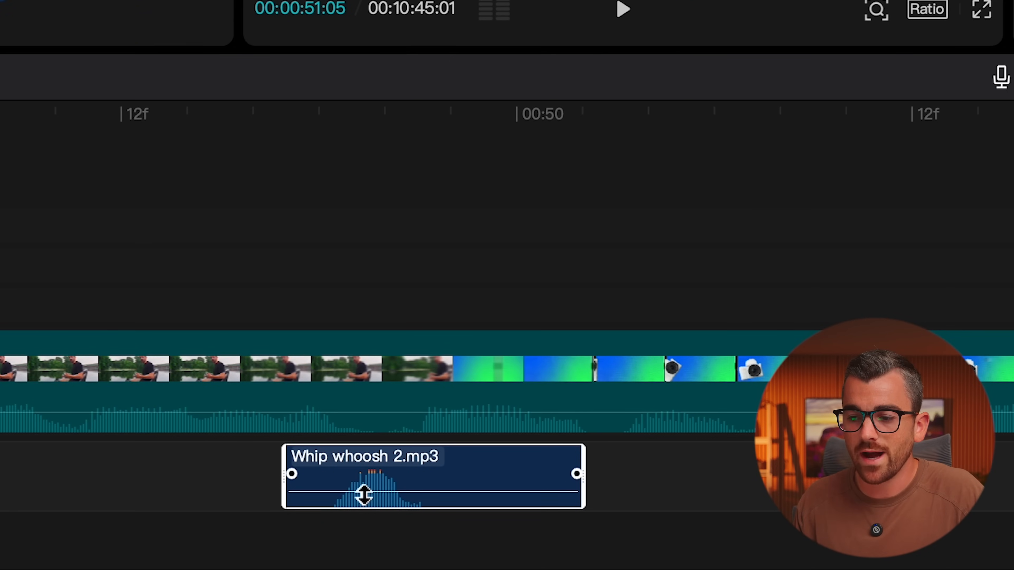
{"action": "left_click_drag", "start_coordinate": [371, 492], "coordinate": [366, 501]}
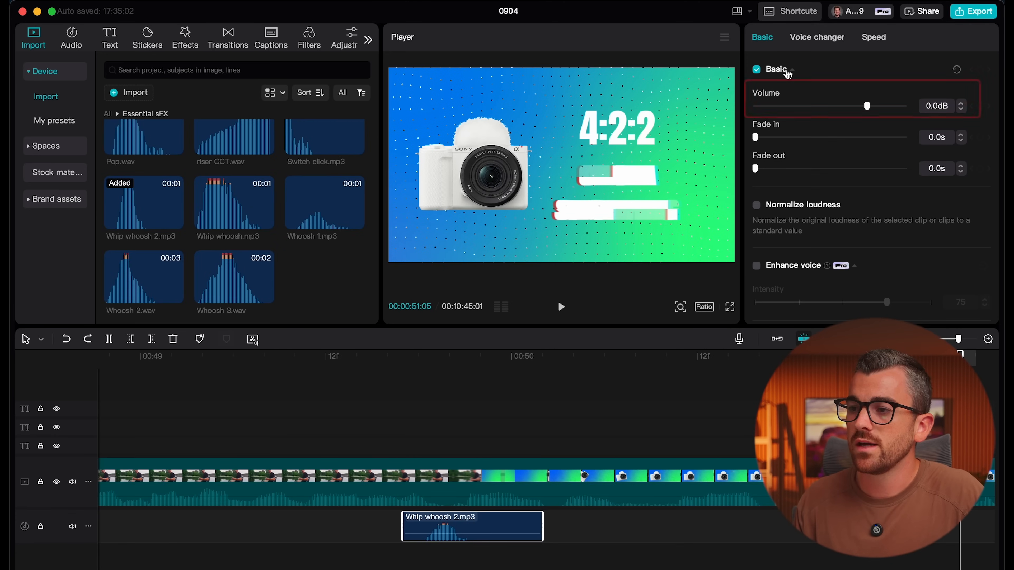
{"action": "left_click_drag", "start_coordinate": [866, 107], "coordinate": [838, 116]}
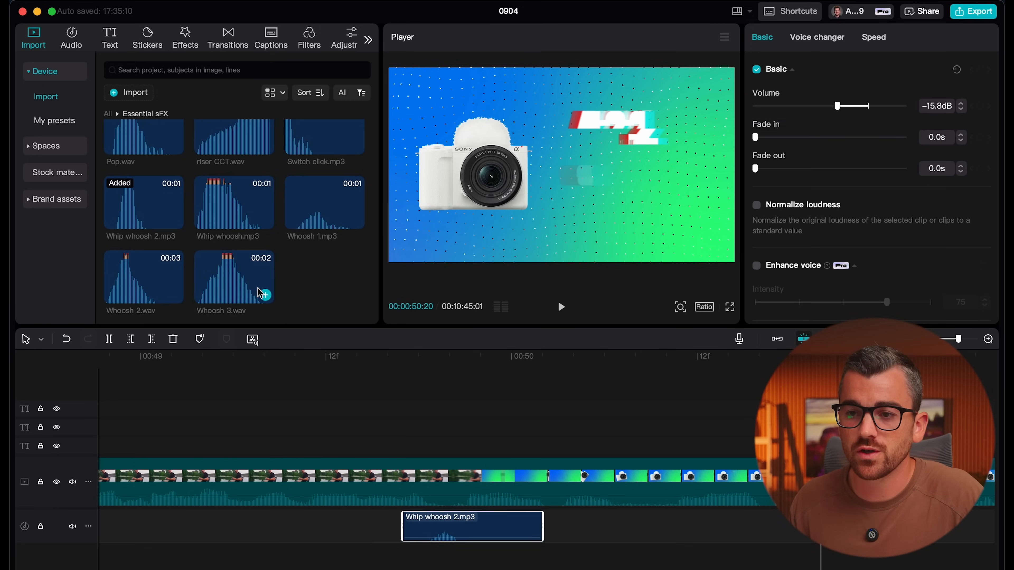
Find Glitch Medium Length.wav in the Essential sFX folder and audition it
{"action": "scroll", "coordinate": [243, 286], "scroll_direction": "up", "scroll_amount": 5}
{"action": "mouse_move", "coordinate": [821, 355]}
{"action": "left_mouse_down"}
{"action": "mouse_move", "coordinate": [774, 356]}
{"action": "mouse_move", "coordinate": [863, 355]}
{"action": "mouse_move", "coordinate": [836, 356]}
{"action": "left_mouse_up"}
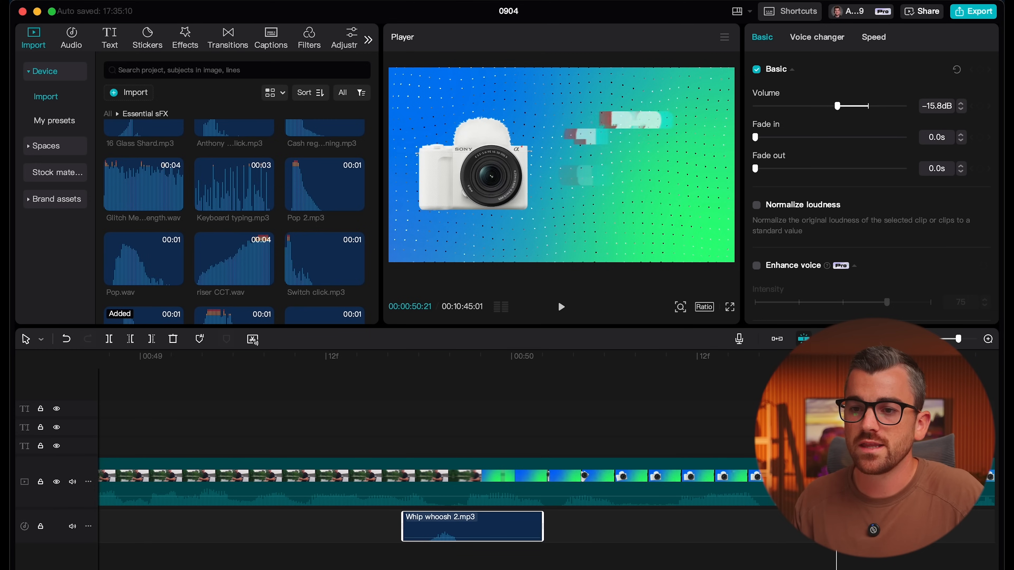
{"action": "scroll", "coordinate": [118, 227], "scroll_direction": "up", "scroll_amount": 2}
{"action": "scroll", "coordinate": [138, 235], "scroll_direction": "up", "scroll_amount": 1}
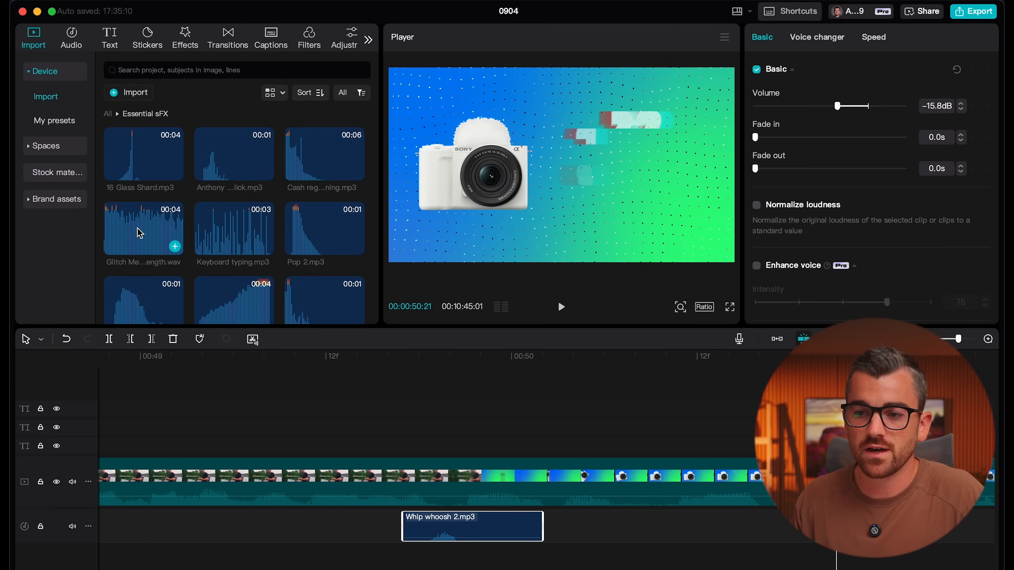
{"action": "left_click", "coordinate": [140, 233]}
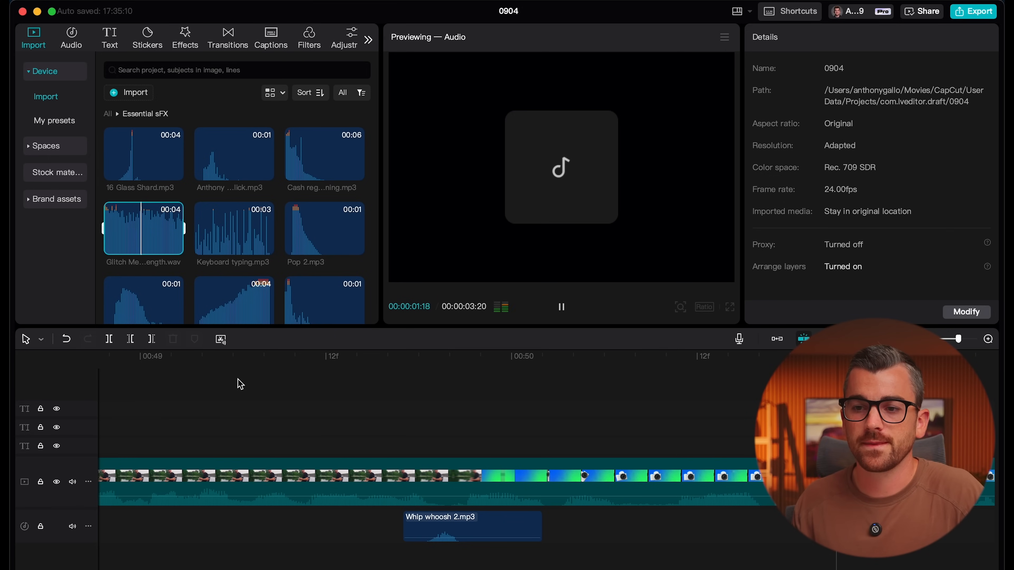
{"action": "key", "text": "space"}
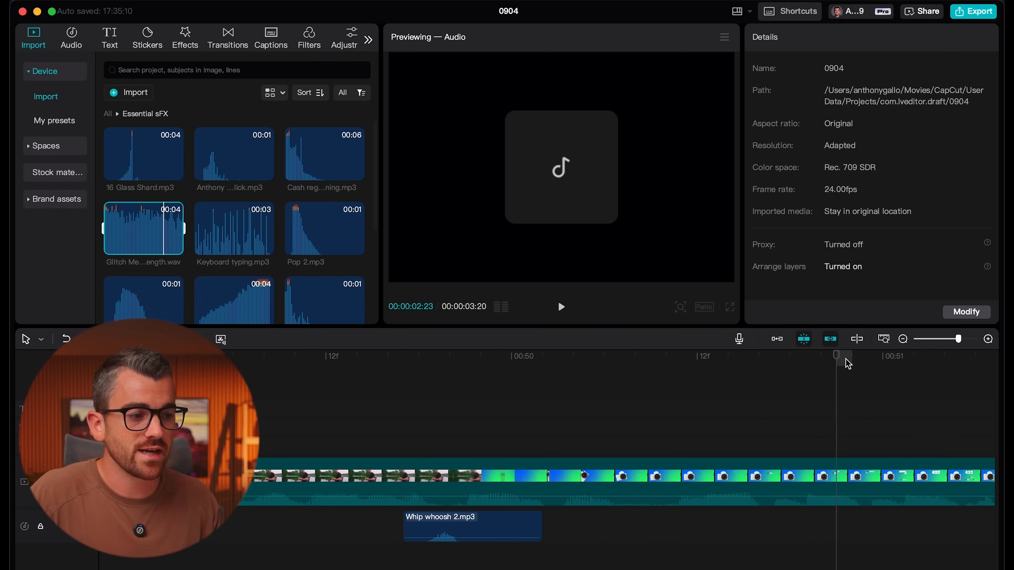
Trim Glitch Medium Length.wav, place it beneath the compound clip at 00:00:50:18 where the title glitches in, and shorten its end
{"action": "left_click", "coordinate": [821, 359]}
{"action": "left_click_drag", "start_coordinate": [821, 361], "coordinate": [791, 354]}
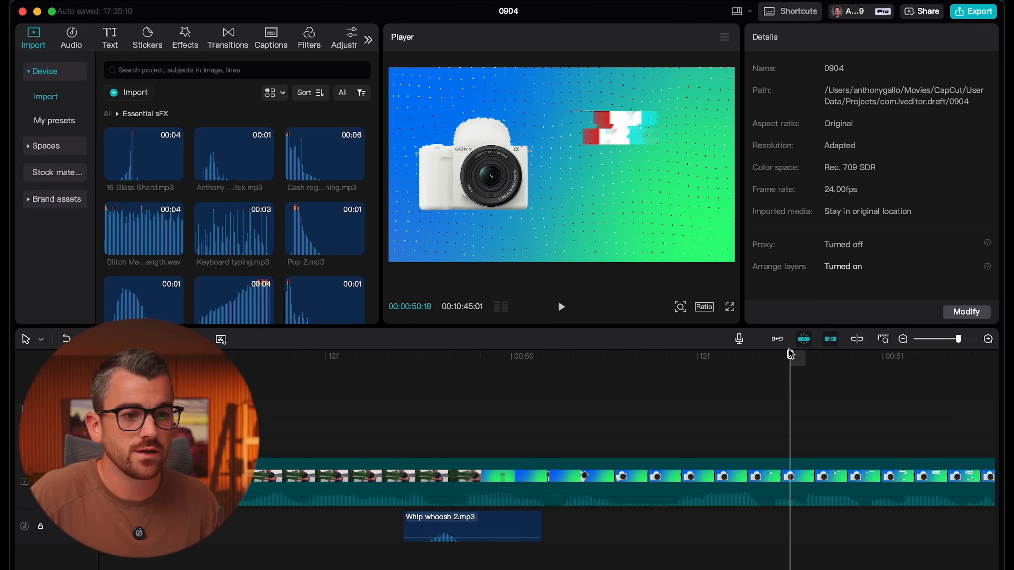
{"action": "left_click", "coordinate": [130, 243]}
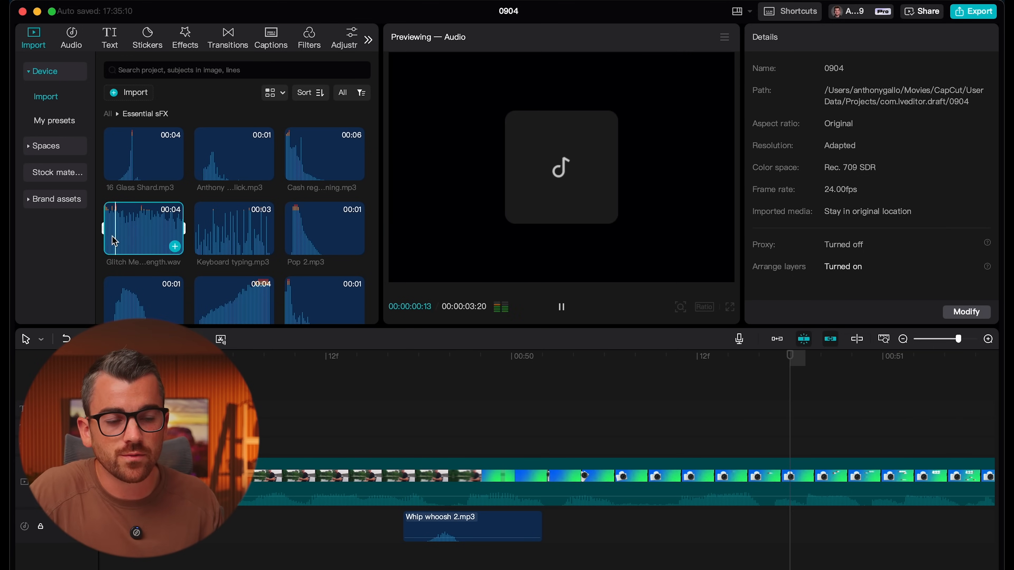
{"action": "left_click_drag", "start_coordinate": [104, 231], "coordinate": [122, 232]}
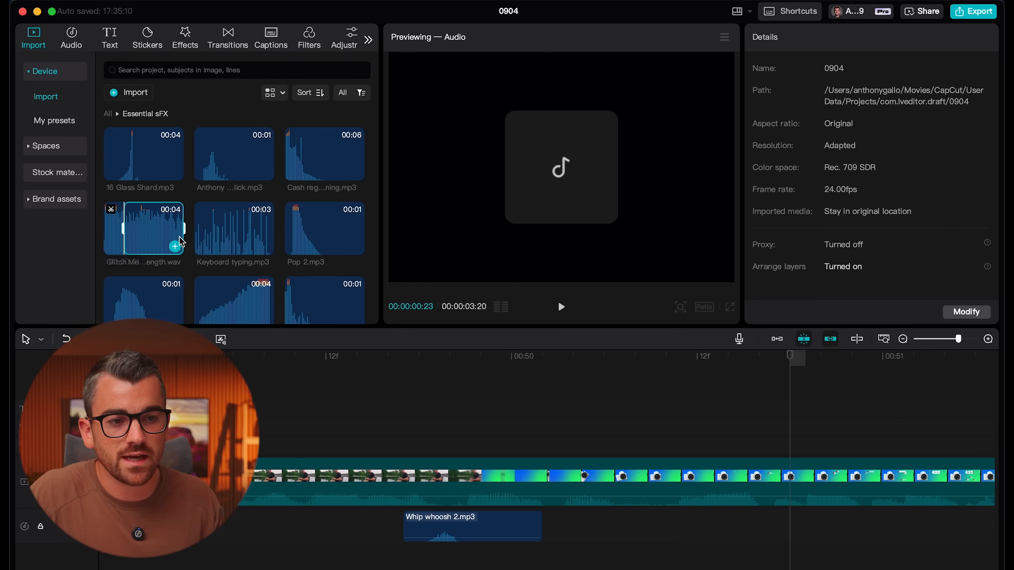
{"action": "left_click_drag", "start_coordinate": [184, 230], "coordinate": [784, 529]}
{"action": "scroll", "coordinate": [747, 521], "scroll_direction": "right", "scroll_amount": 5}
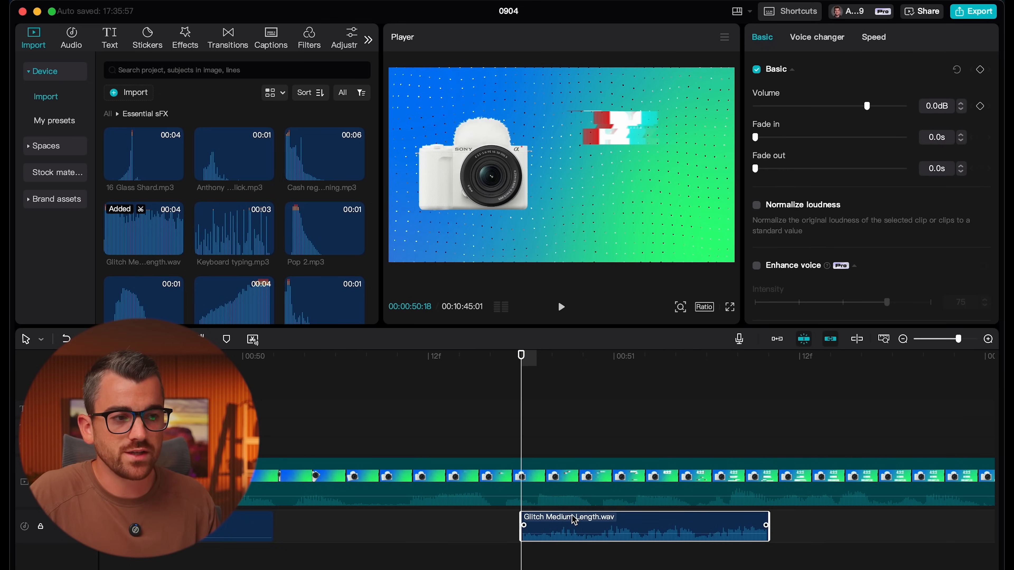
{"action": "left_click_drag", "start_coordinate": [769, 519], "coordinate": [645, 533]}
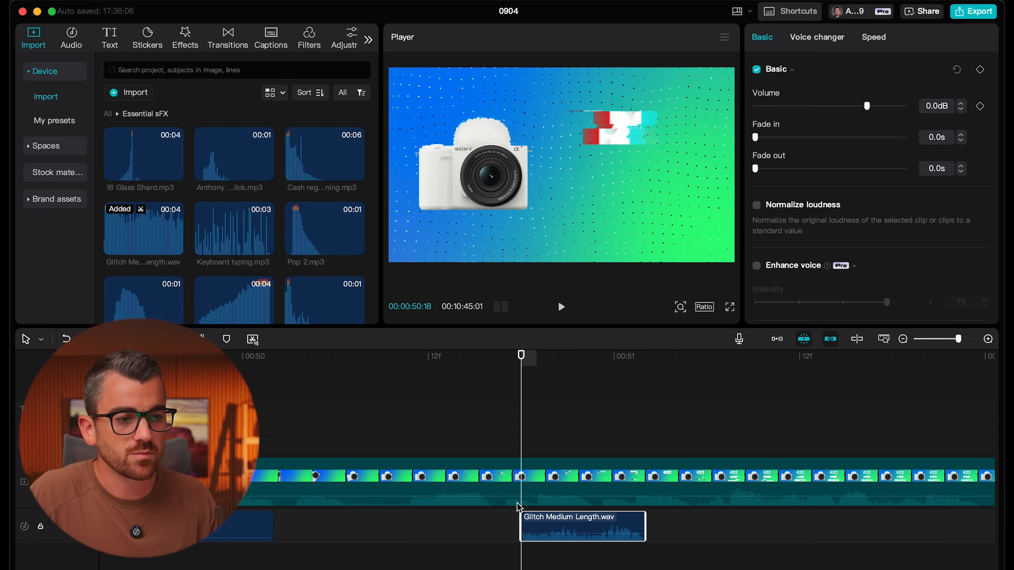
Play back the whoosh and glitch effects and give the Glitch Medium Length.wav clip a 0.4 s fade-in
{"action": "left_click", "coordinate": [408, 357]}
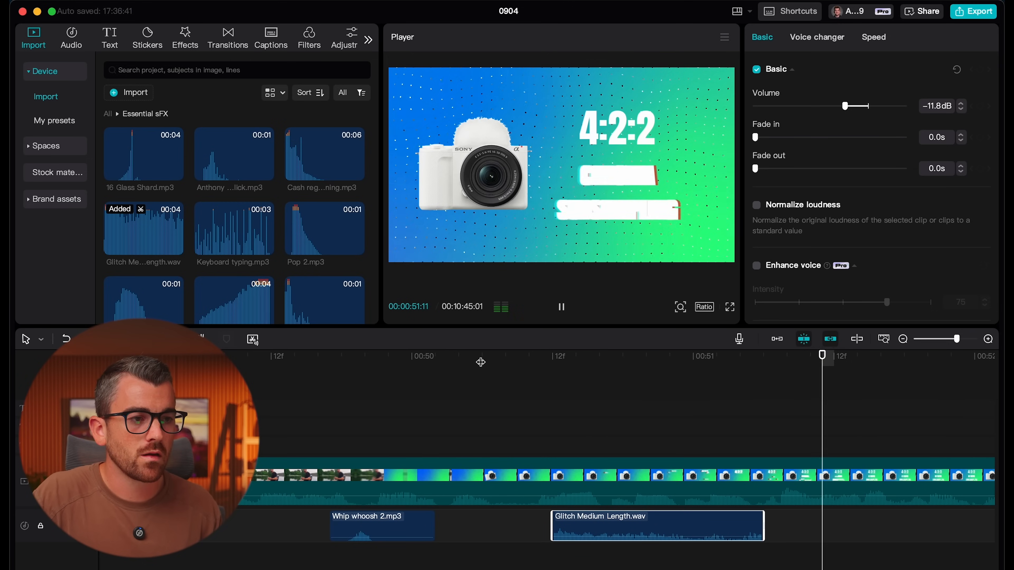
{"action": "key", "text": "space"}
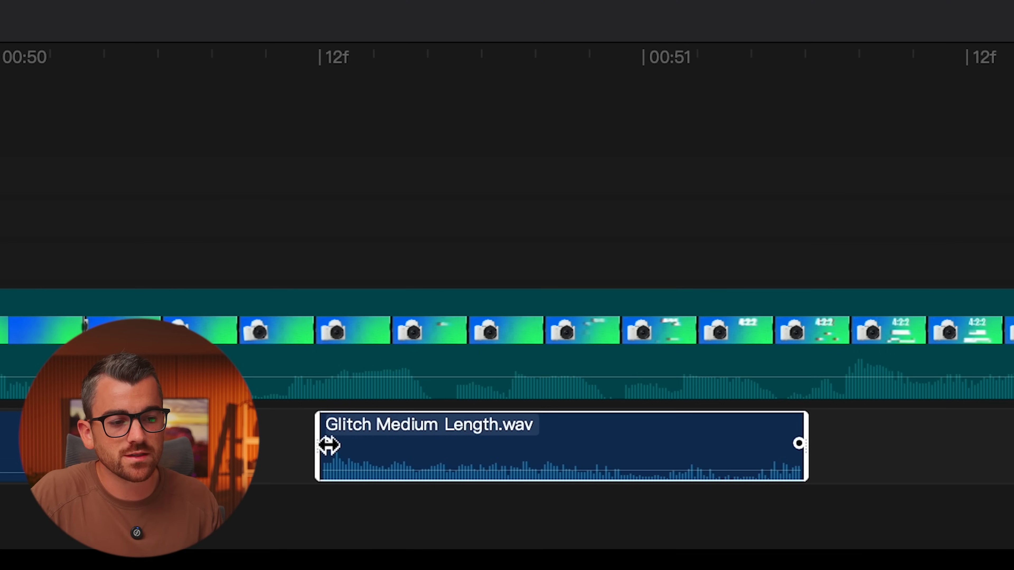
{"action": "left_click_drag", "start_coordinate": [427, 525], "coordinate": [428, 525]}
{"action": "left_click_drag", "start_coordinate": [332, 445], "coordinate": [568, 451]}
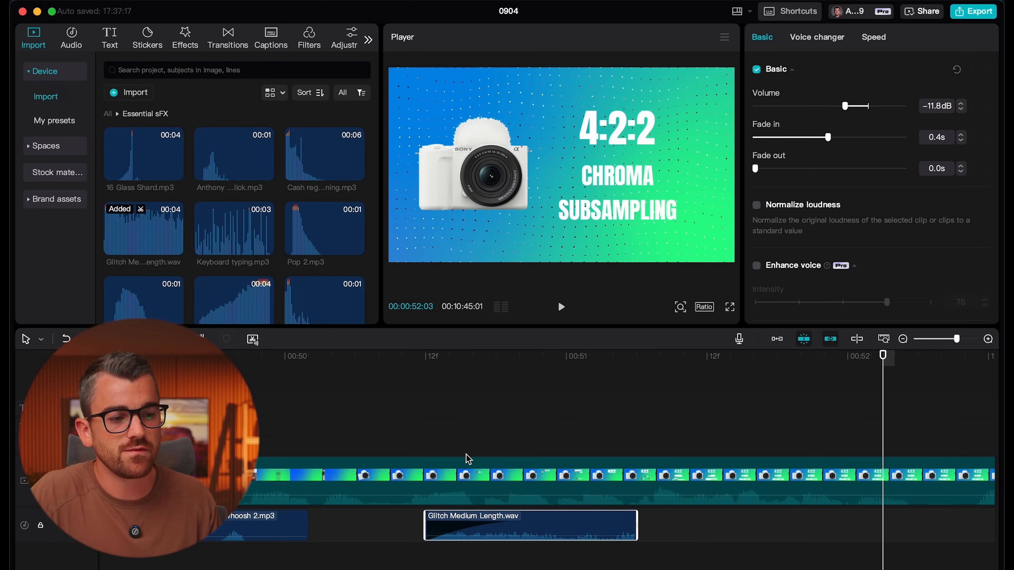
Play back the camera graphic from 00:00:50:01 with the faded glitch effect and scrub through the title animation
{"action": "left_click", "coordinate": [297, 356]}
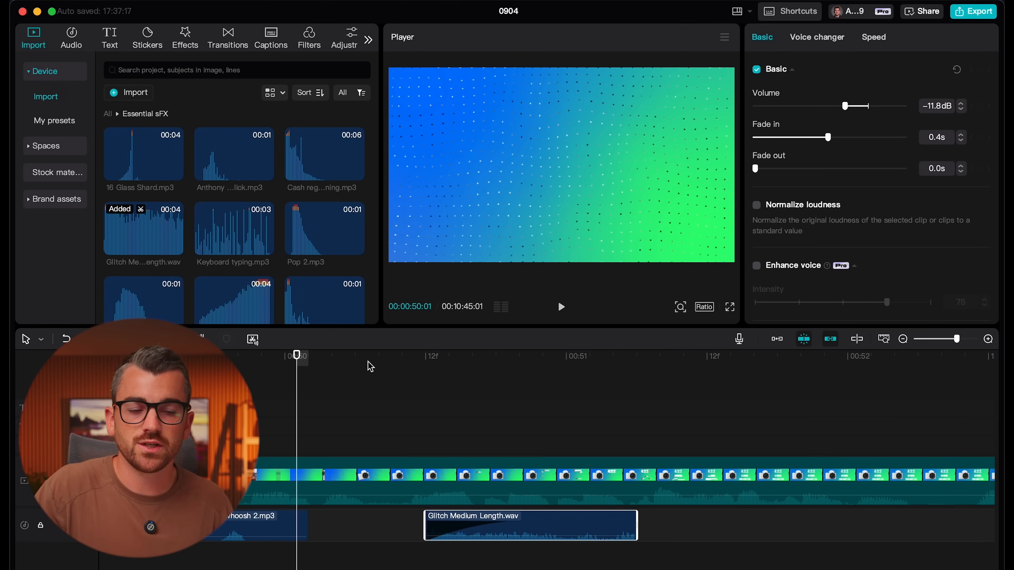
{"action": "key", "text": "space"}
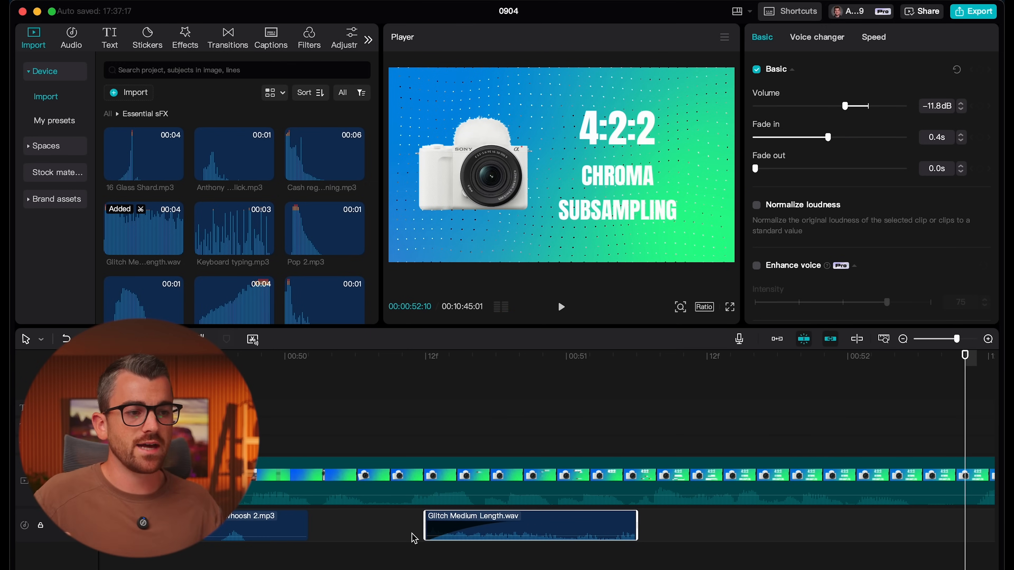
{"action": "left_click_drag", "start_coordinate": [504, 360], "coordinate": [809, 419]}
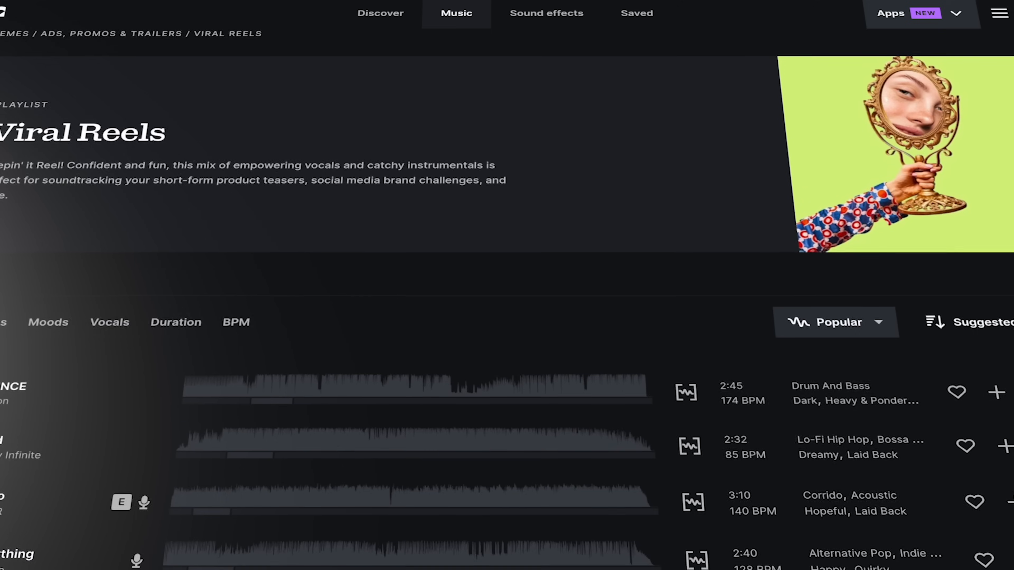
Switch to the online music library and browse the tracks of the Viral Reels playlist
{"action": "scroll", "coordinate": [507, 320], "scroll_direction": "down", "scroll_amount": 5}
{"action": "scroll", "coordinate": [507, 320], "scroll_direction": "down", "scroll_amount": 4}
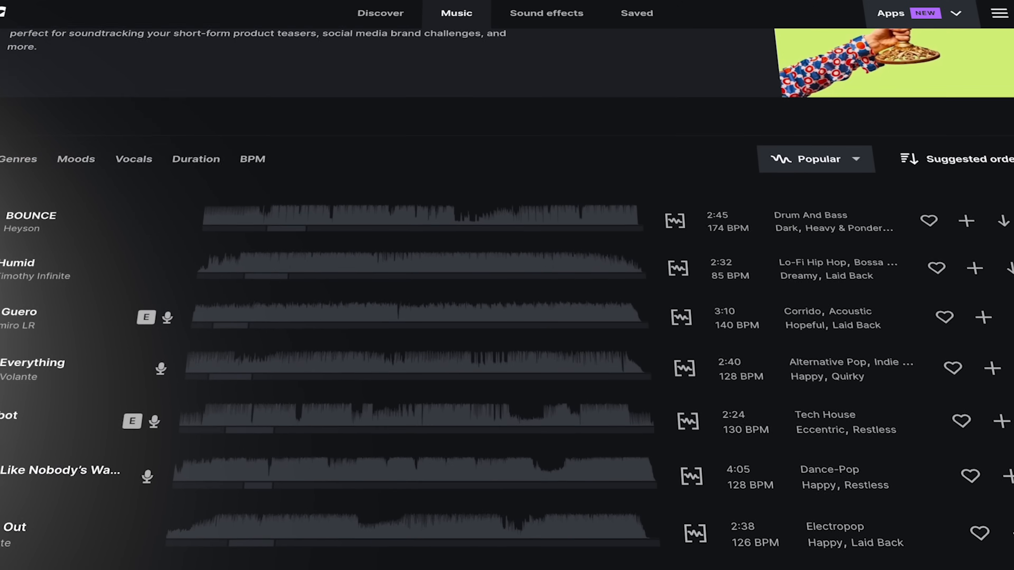
{"action": "scroll", "coordinate": [508, 300], "scroll_direction": "down", "scroll_amount": 3}
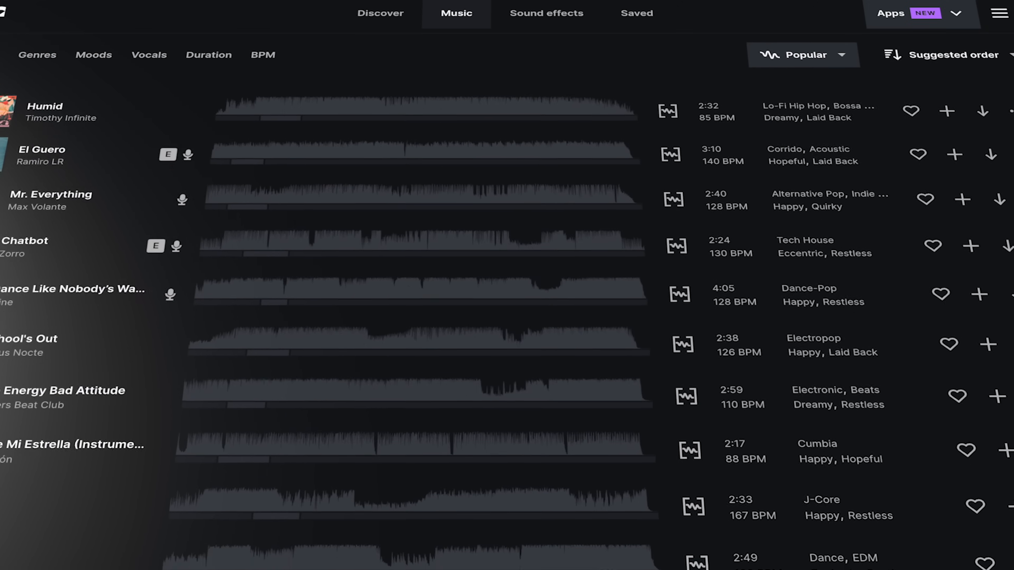
{"action": "scroll", "coordinate": [507, 299], "scroll_direction": "down", "scroll_amount": 3}
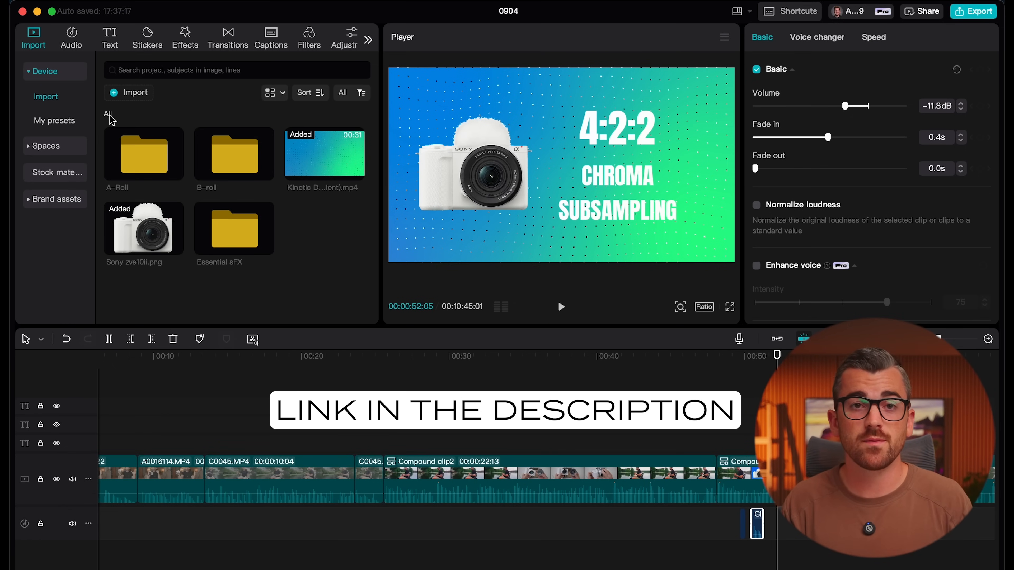
Import the downloaded music file ES_On My Side from the Downloads folder into the project media
{"action": "left_click", "coordinate": [129, 98]}
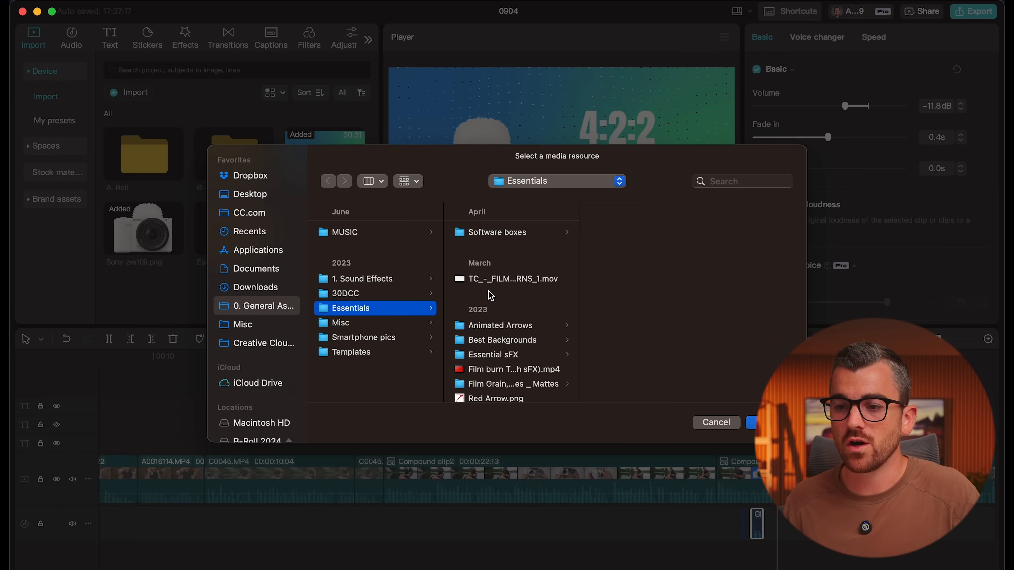
{"action": "left_click", "coordinate": [256, 287]}
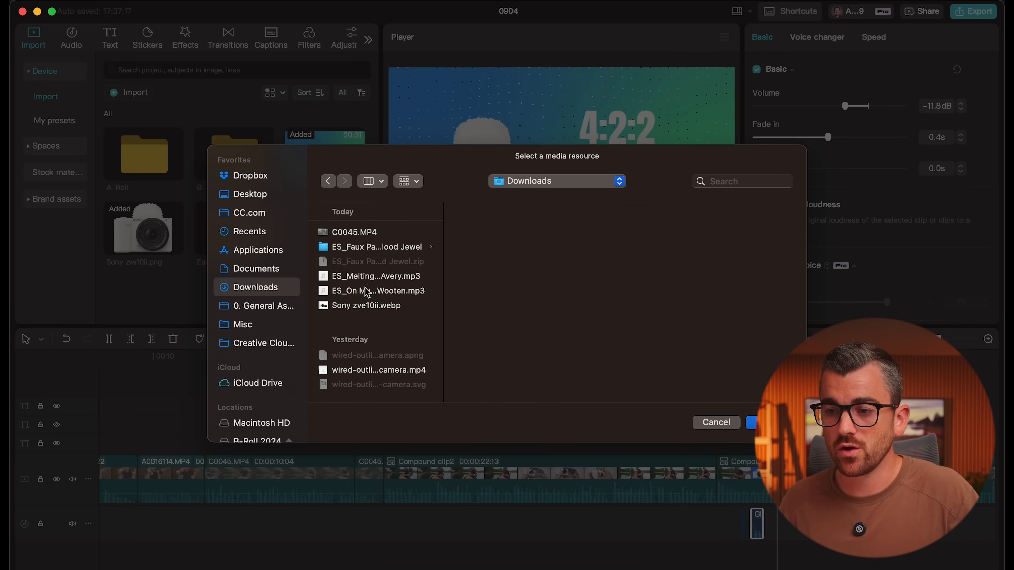
{"action": "left_click", "coordinate": [329, 295]}
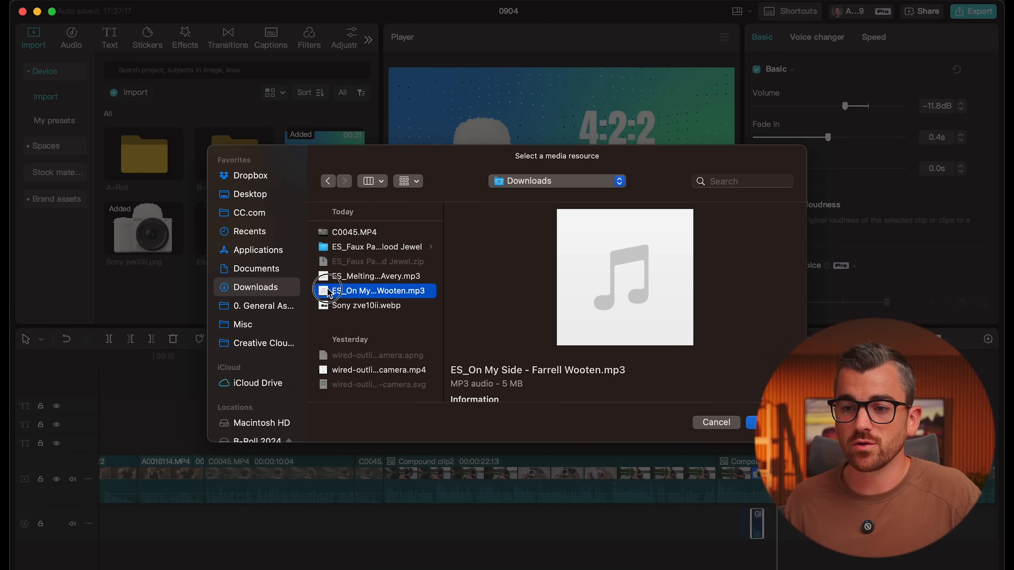
{"action": "double_click", "coordinate": [328, 293]}
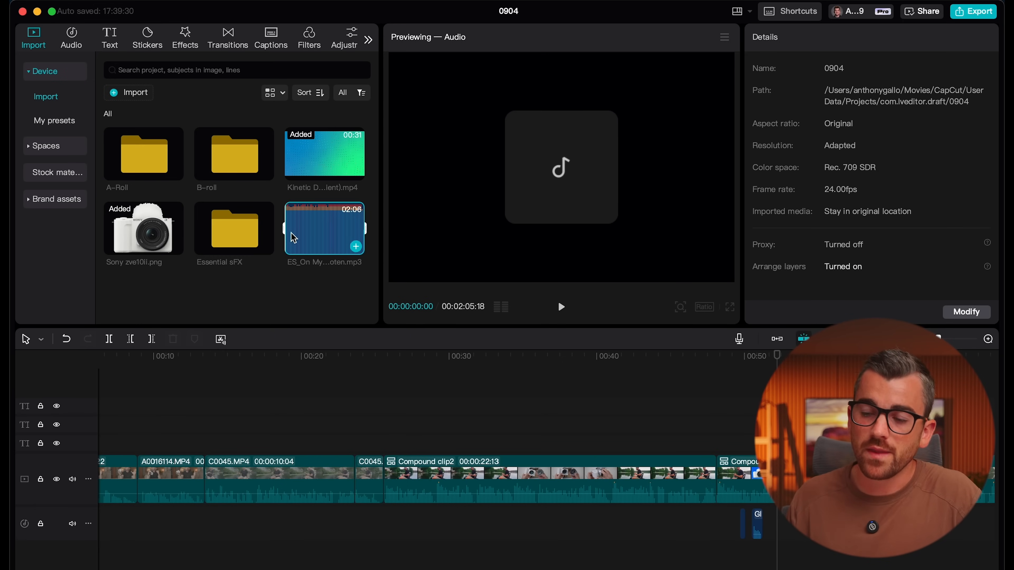
Place the ES_On My Side music on its own audio track below the sound effects, starting at the beginning of the timeline
{"action": "left_click_drag", "start_coordinate": [323, 231], "coordinate": [361, 554]}
{"action": "scroll", "coordinate": [379, 550], "scroll_direction": "down", "scroll_amount": 3}
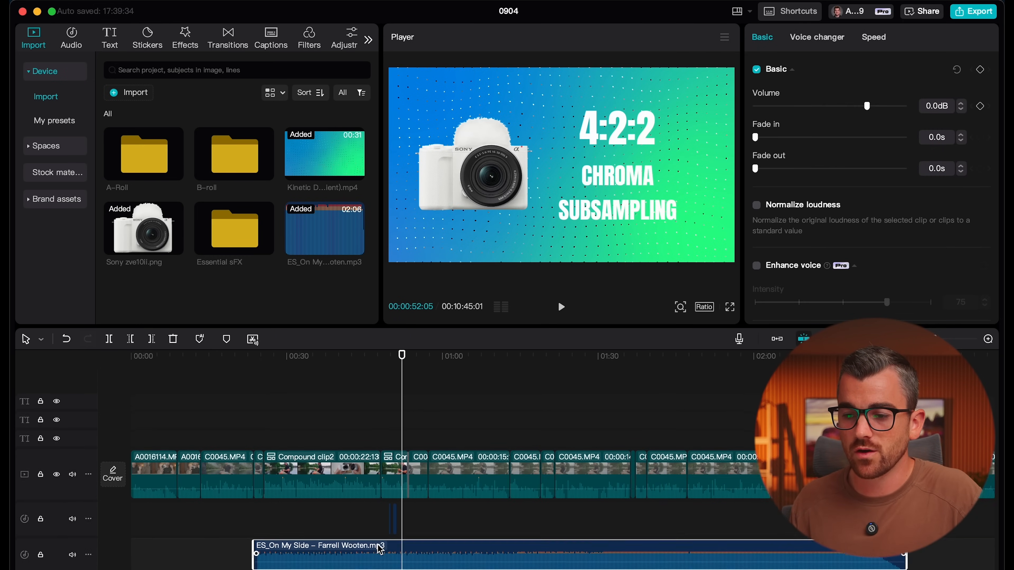
{"action": "left_click_drag", "start_coordinate": [298, 543], "coordinate": [177, 547]}
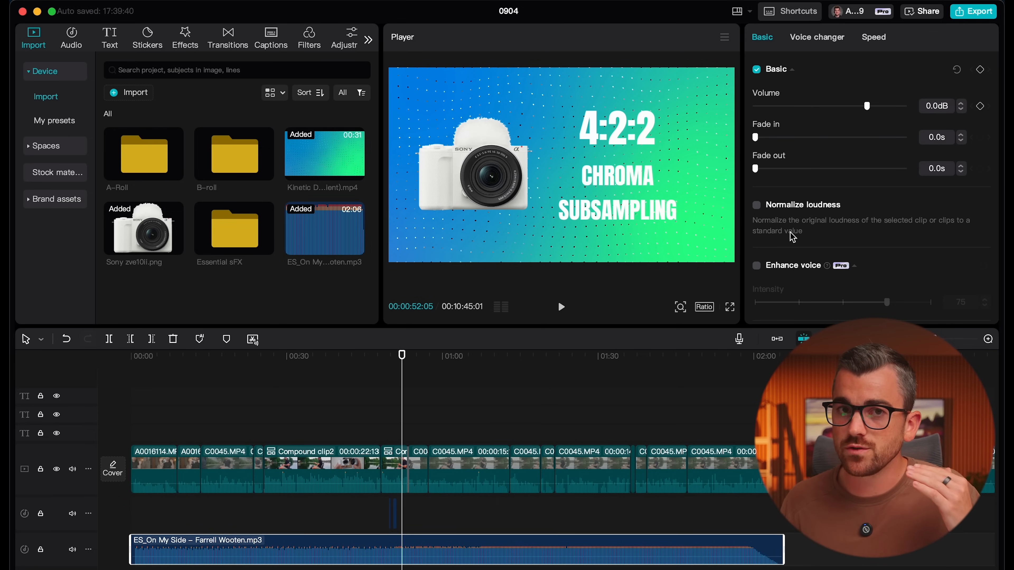
Lower the music volume to -20.3 dB and play back the camera graphic section from about 00:48 to judge the mix
{"action": "left_click_drag", "start_coordinate": [868, 109], "coordinate": [829, 108]}
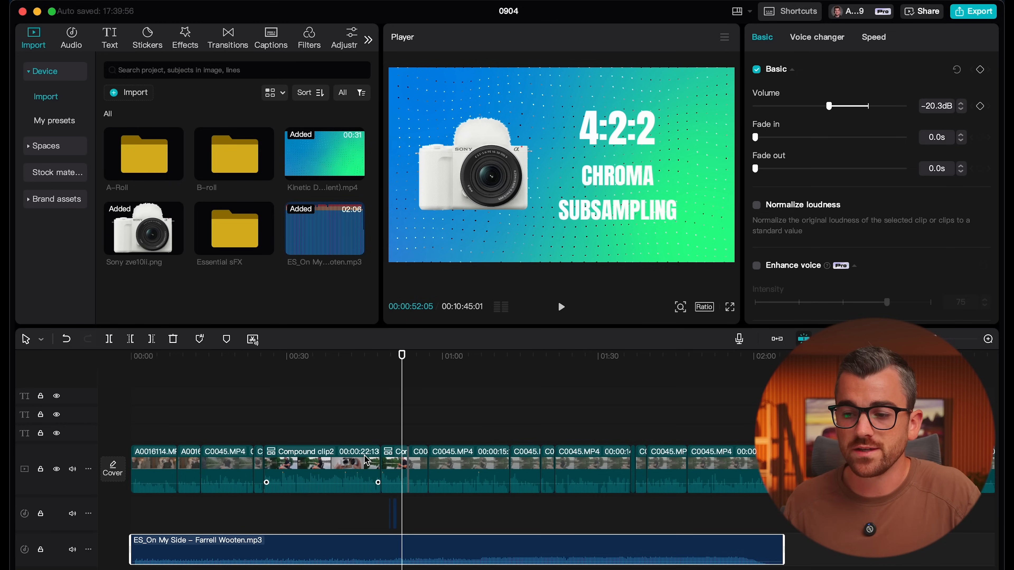
{"action": "scroll", "coordinate": [367, 460], "scroll_direction": "up", "scroll_amount": 10}
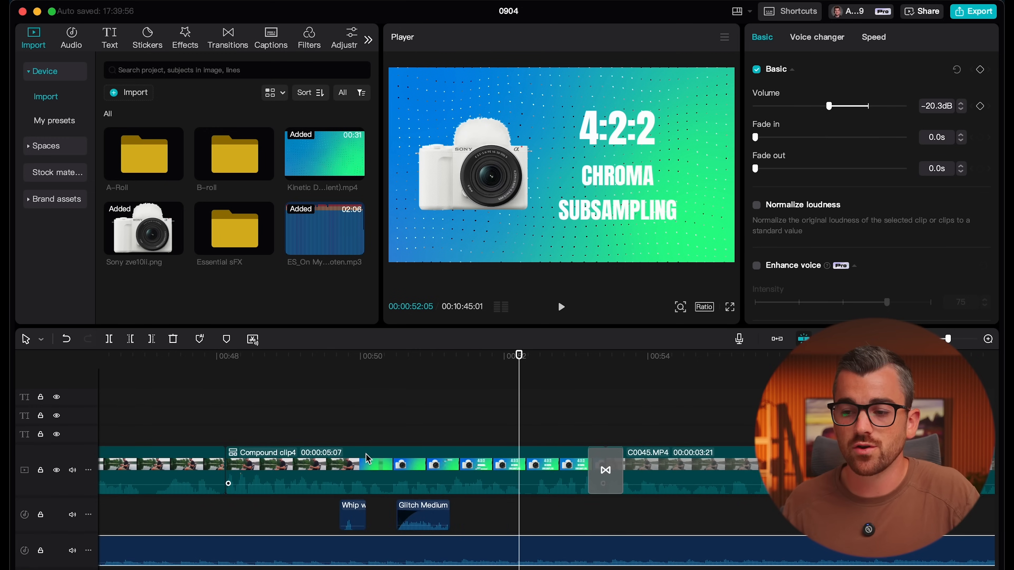
{"action": "scroll", "coordinate": [367, 460], "scroll_direction": "left", "scroll_amount": 4}
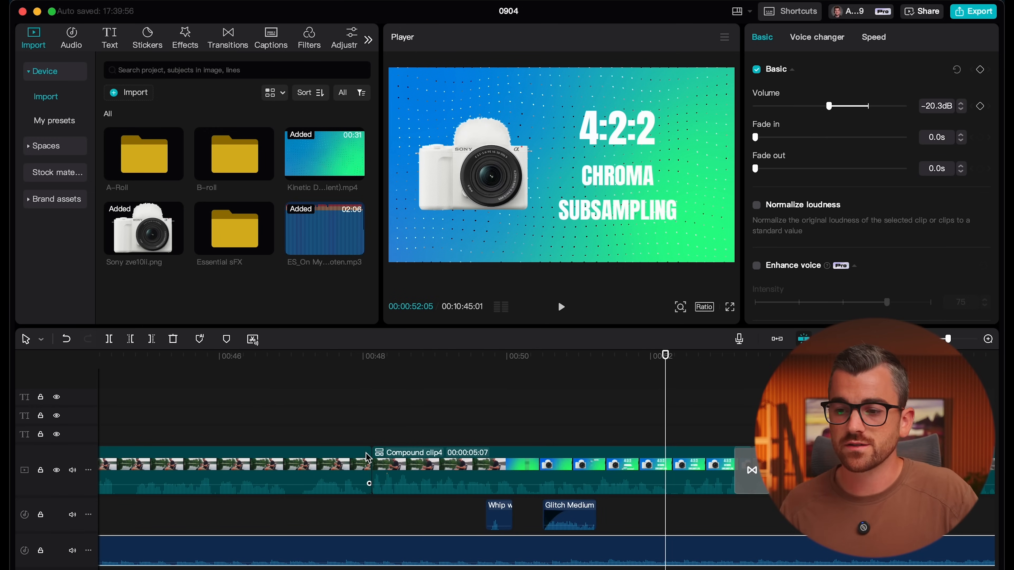
{"action": "left_click", "coordinate": [372, 366]}
{"action": "key", "text": "space"}
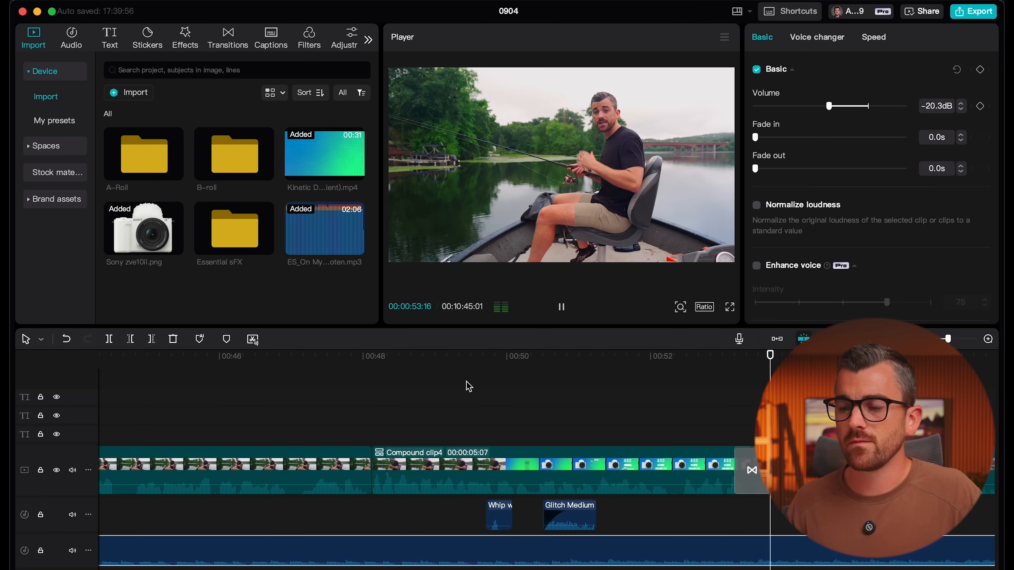
{"action": "key", "text": "space"}
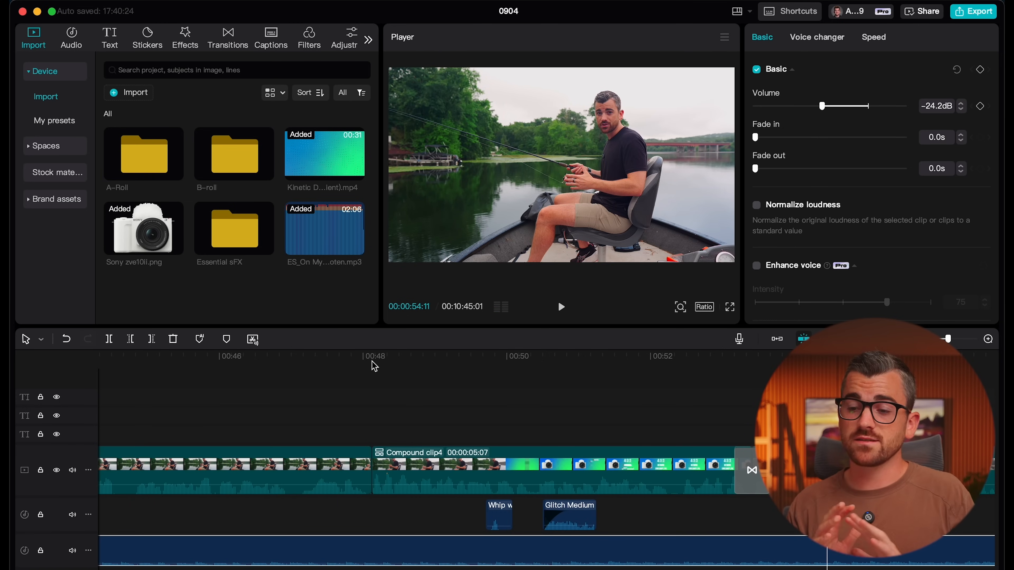